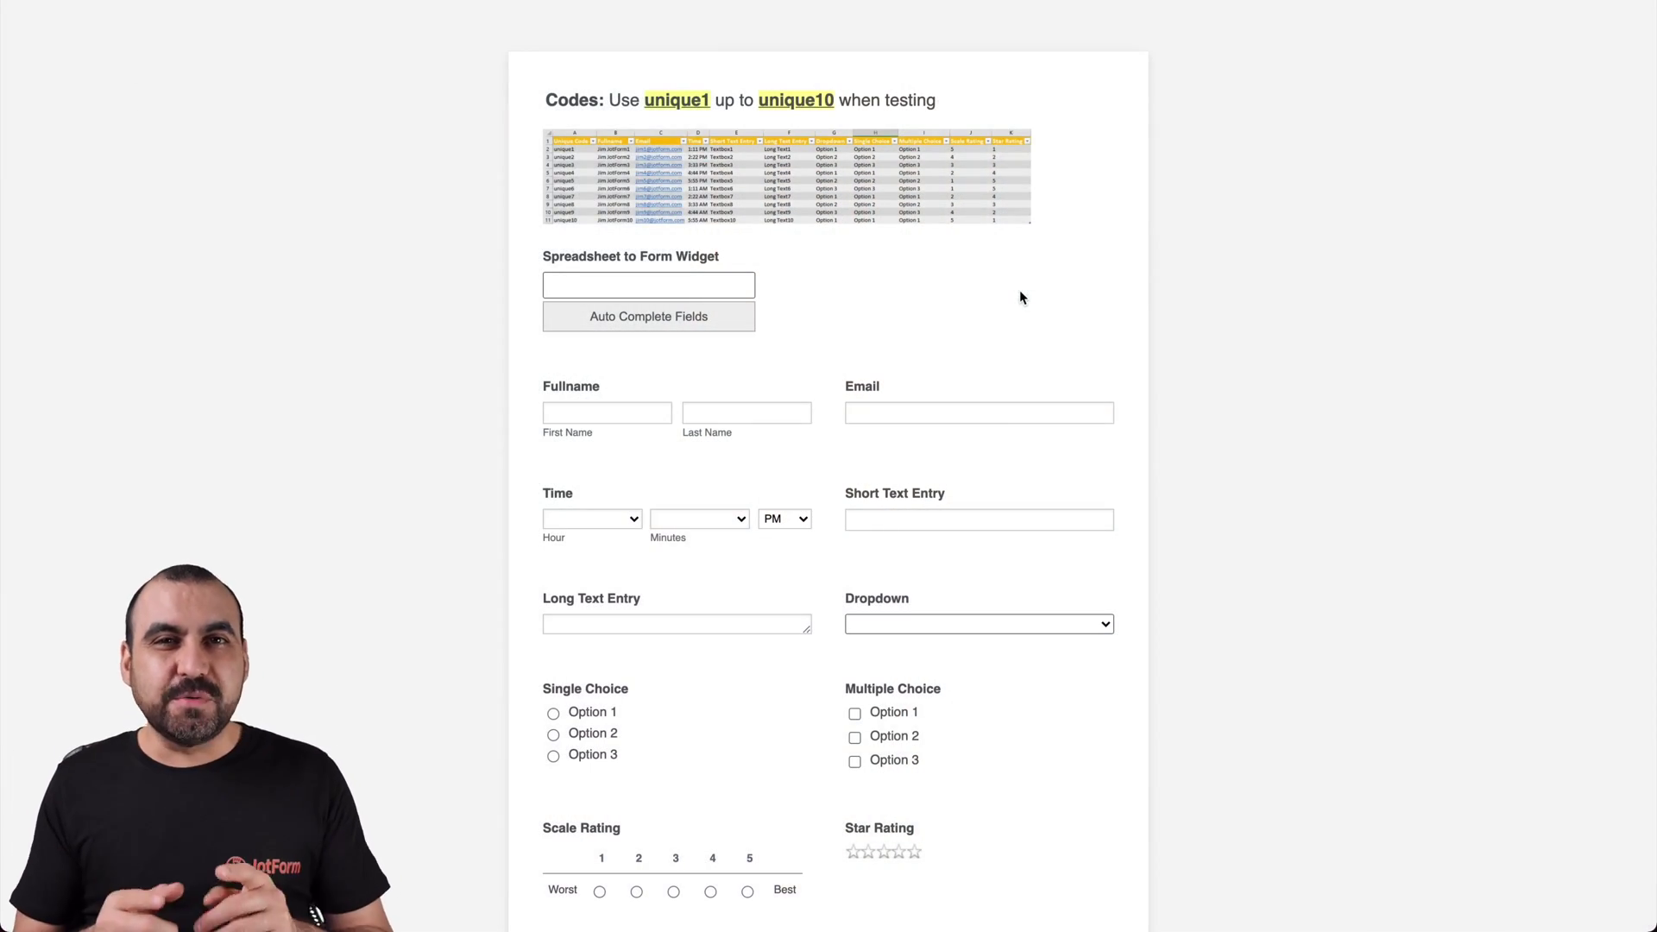
Auto-fill the sample form's fields from the code unique3 and scroll down to Submit
click(687, 283)
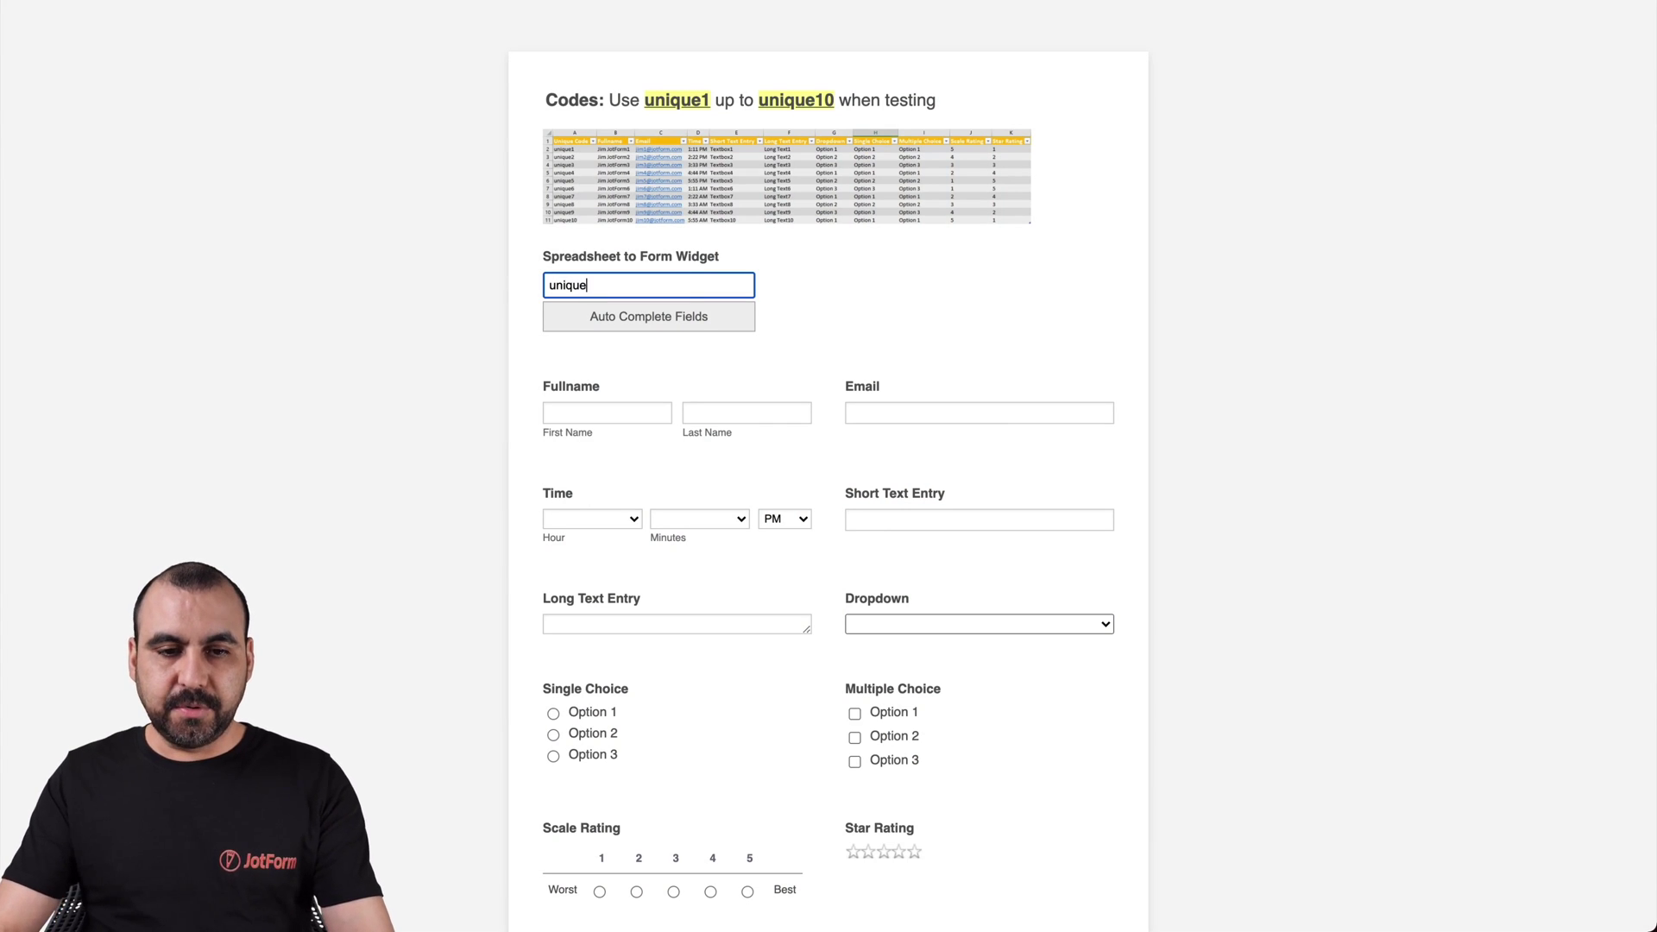
click(724, 327)
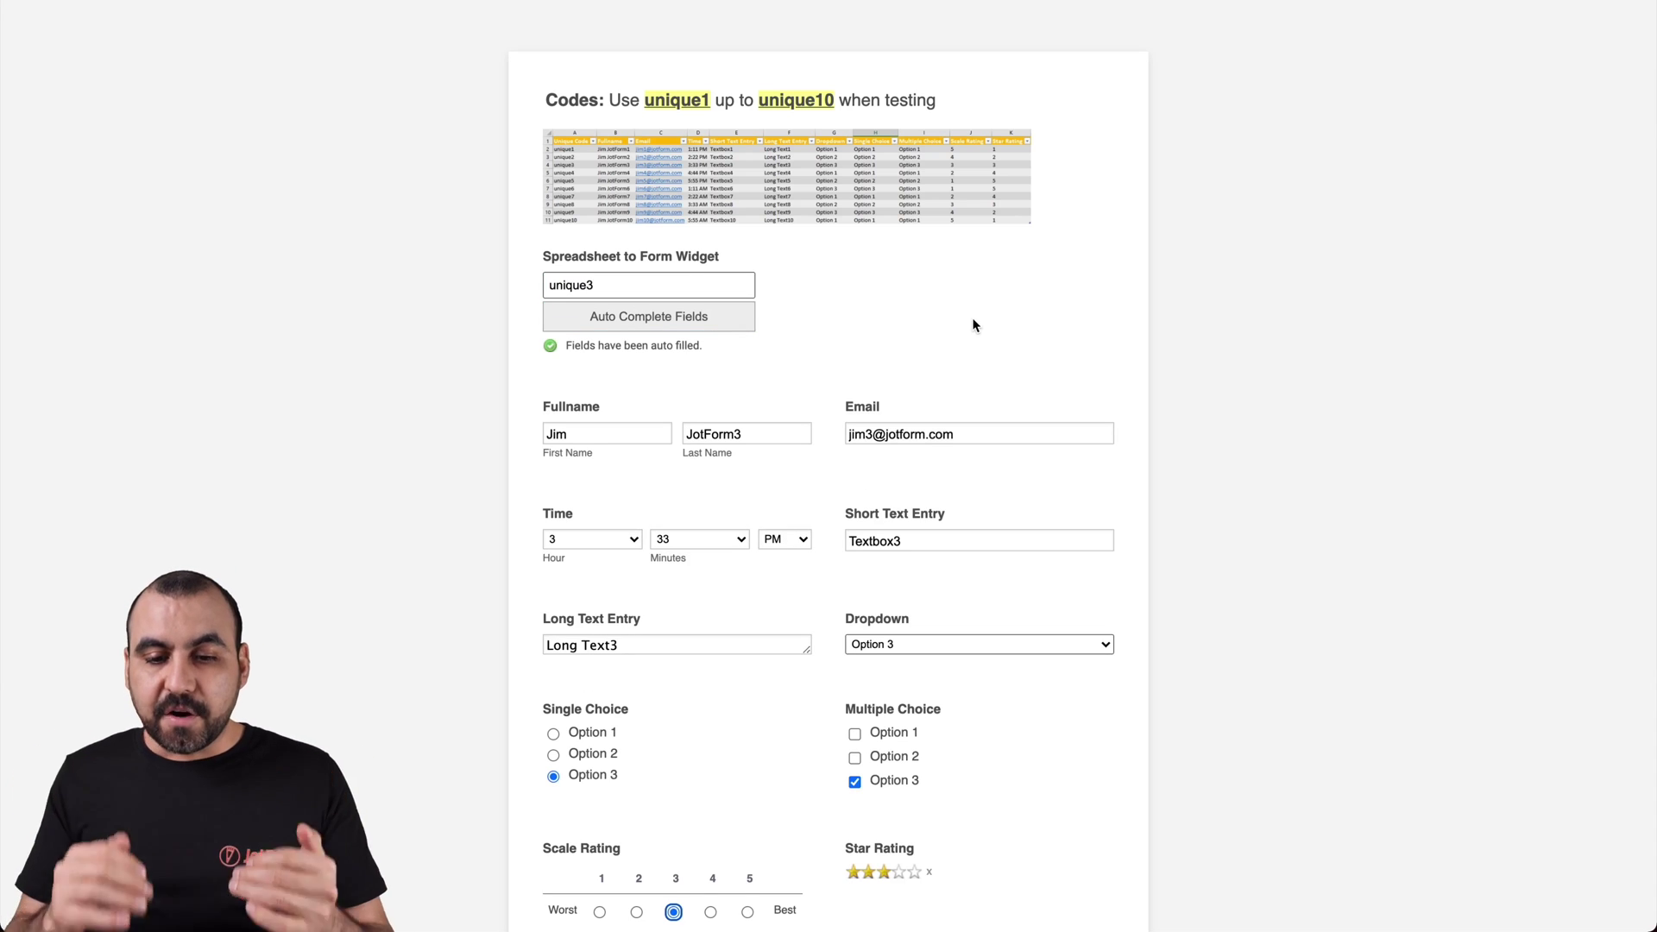
scroll(972, 325, down, 3)
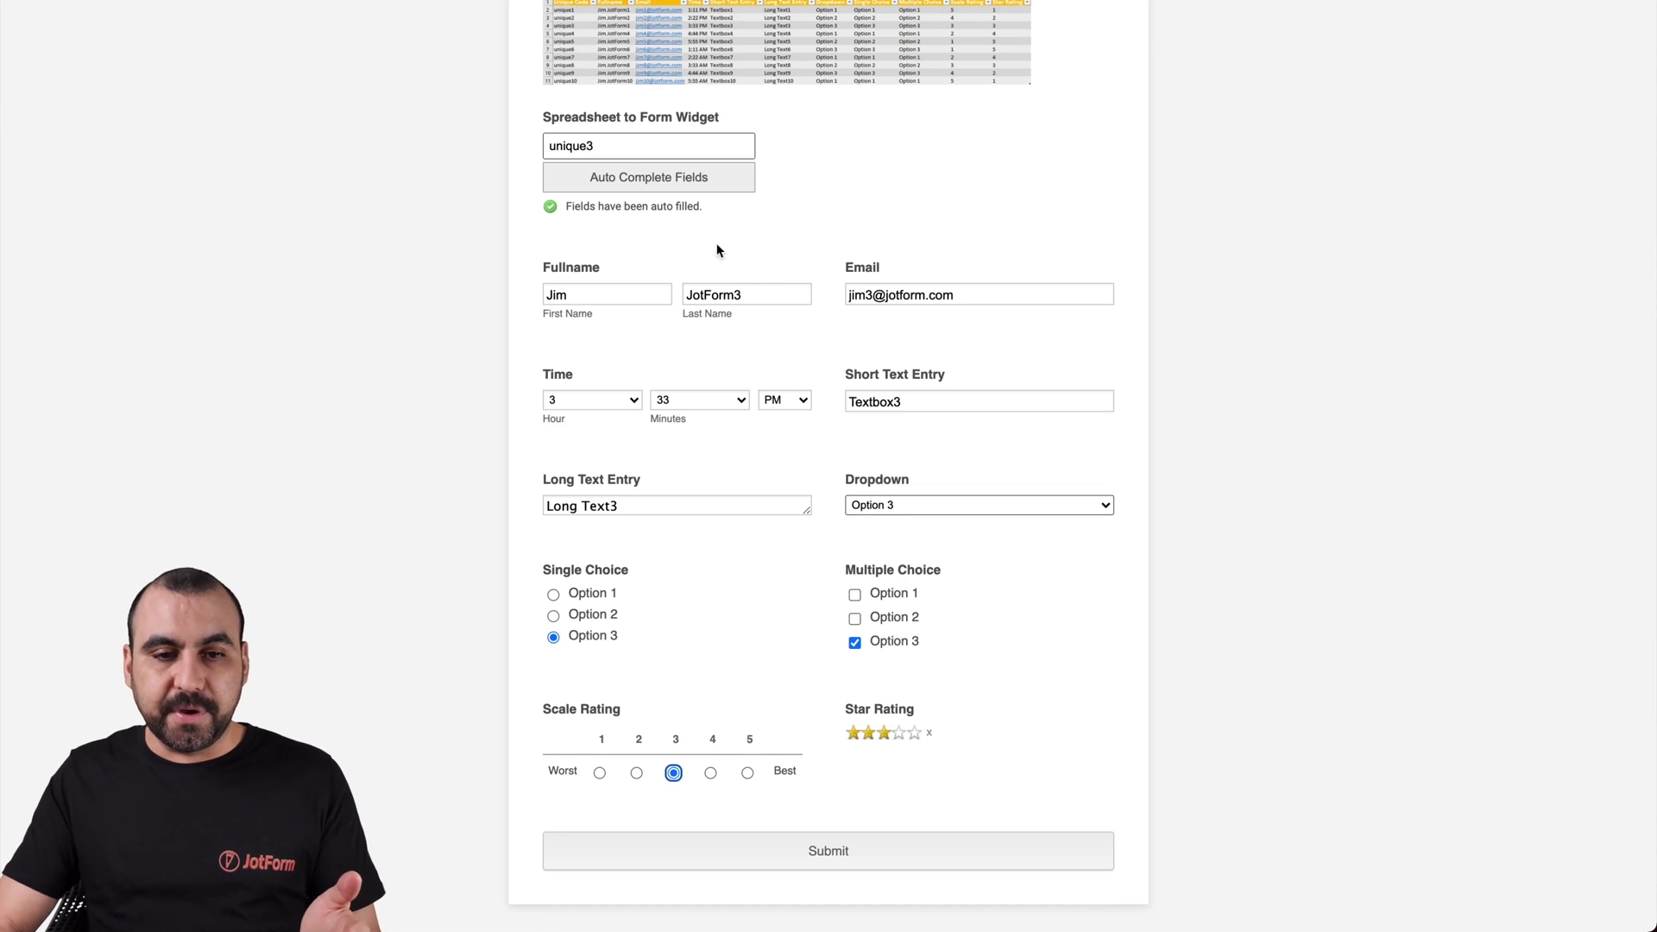
click(566, 137)
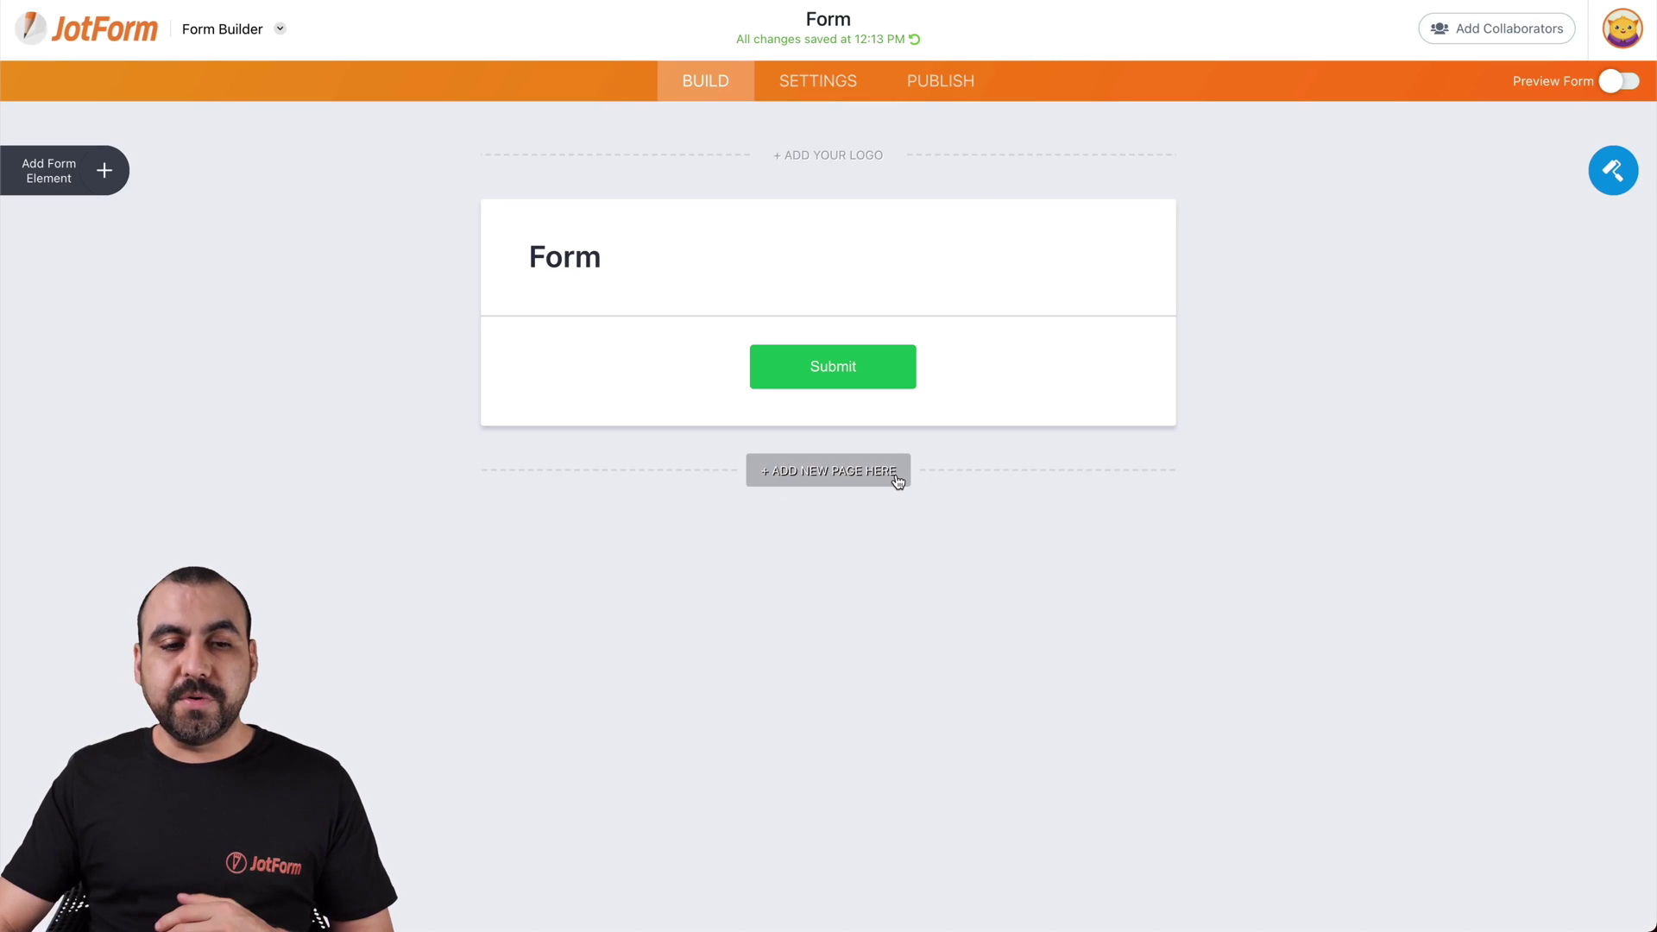
Search the widgets for 'spreads' and drag Spreadsheet to form onto the blank form
click(104, 172)
click(213, 176)
text(spreads)
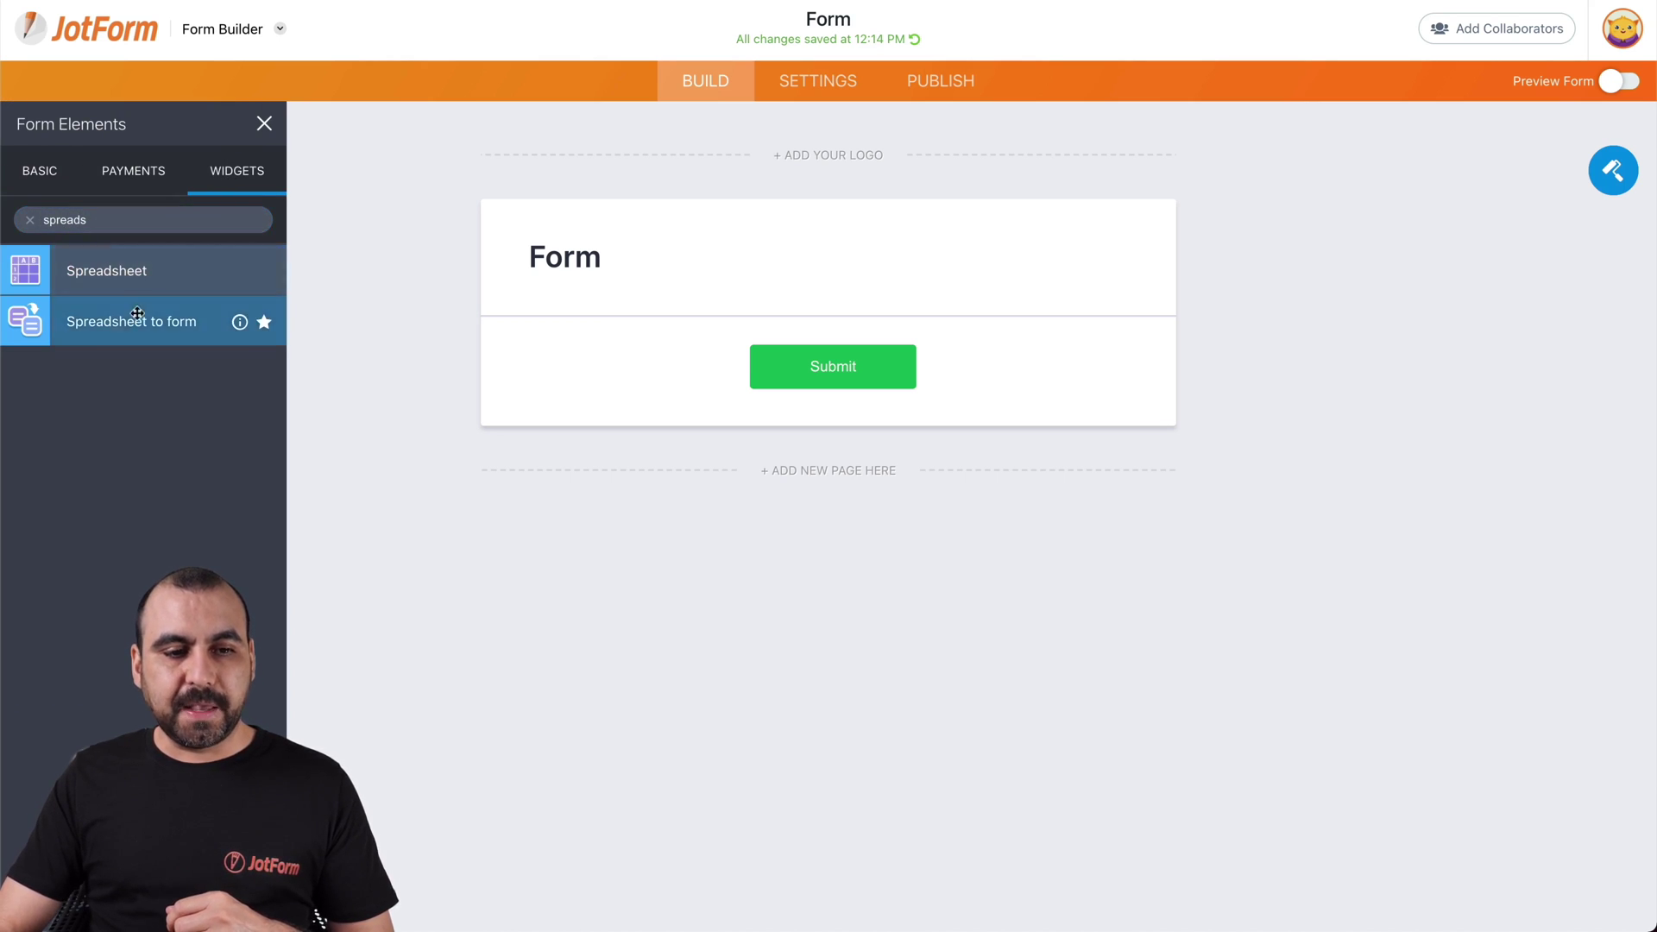
drag(138, 314, 775, 361)
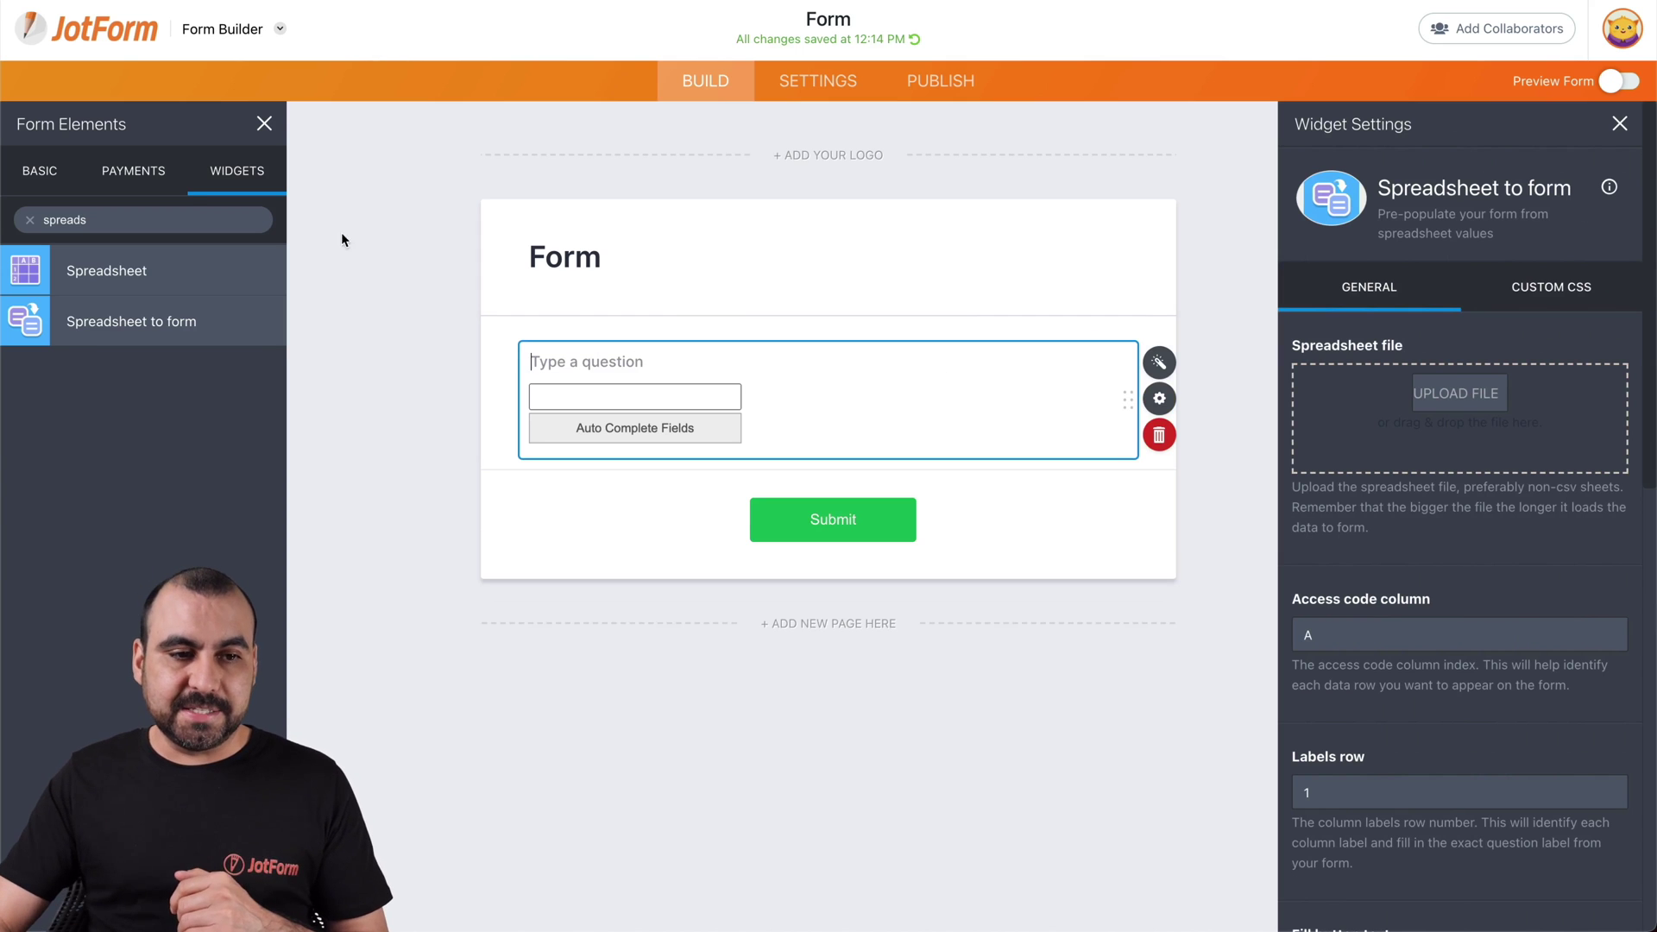
click(40, 170)
Add Full Name, Short Text and Email questions below the spreadsheet widget
drag(105, 271, 637, 522)
scroll(108, 363, down, 1)
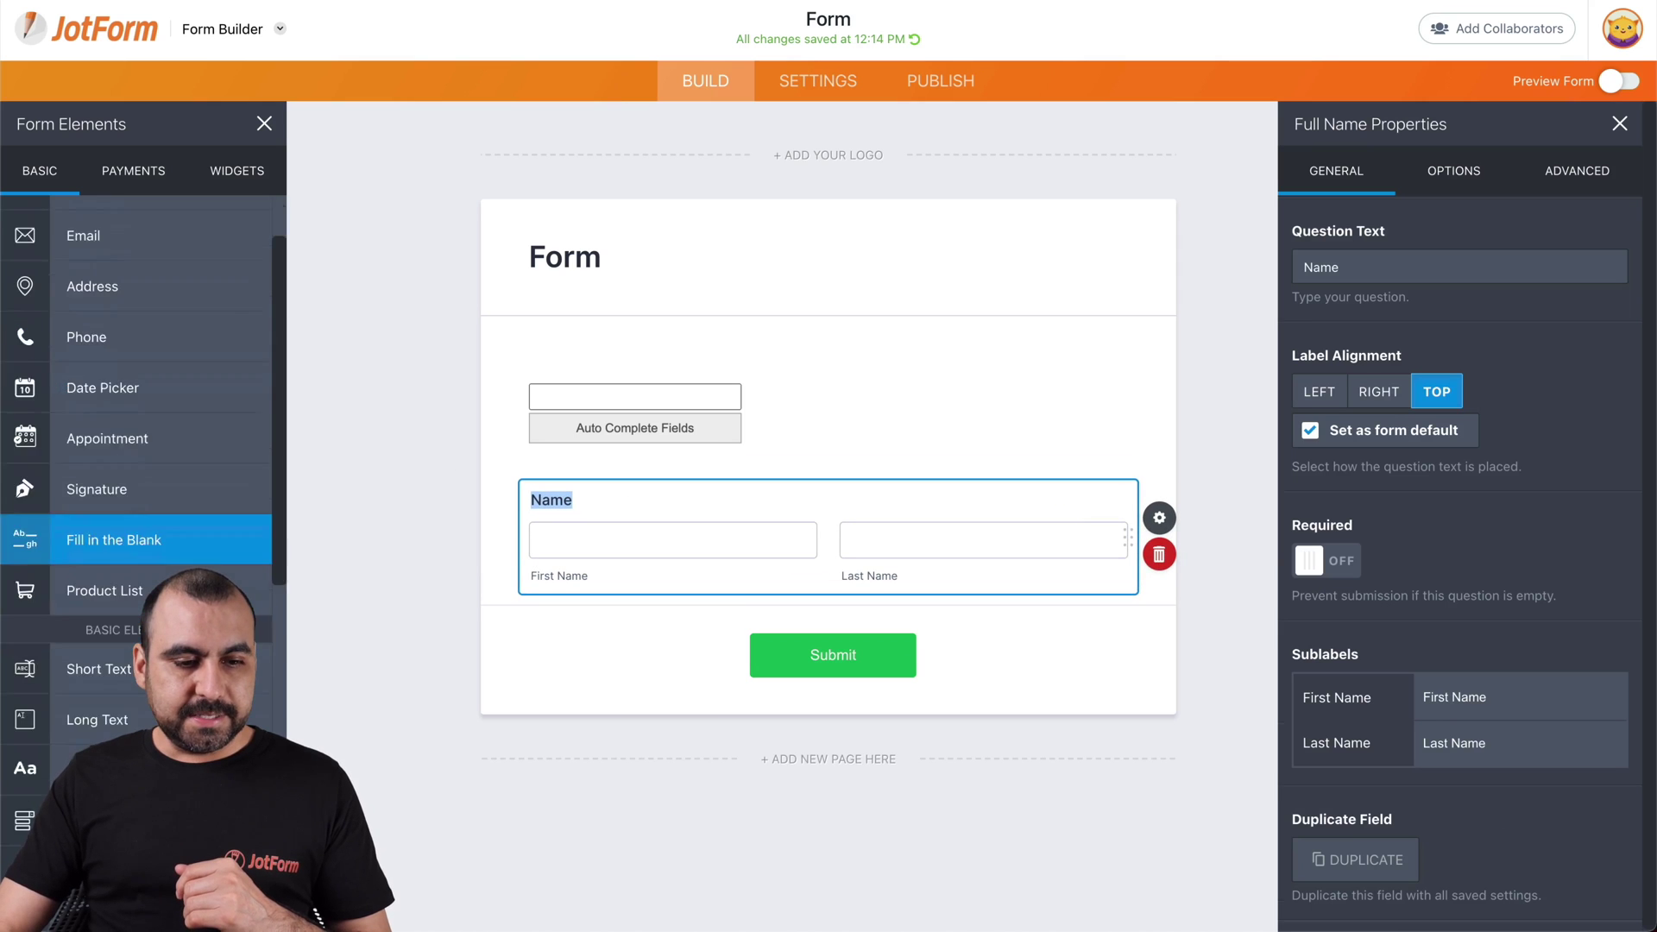
scroll(108, 432, down, 2)
scroll(108, 431, up, 1)
drag(95, 607, 707, 629)
scroll(159, 346, up, 3)
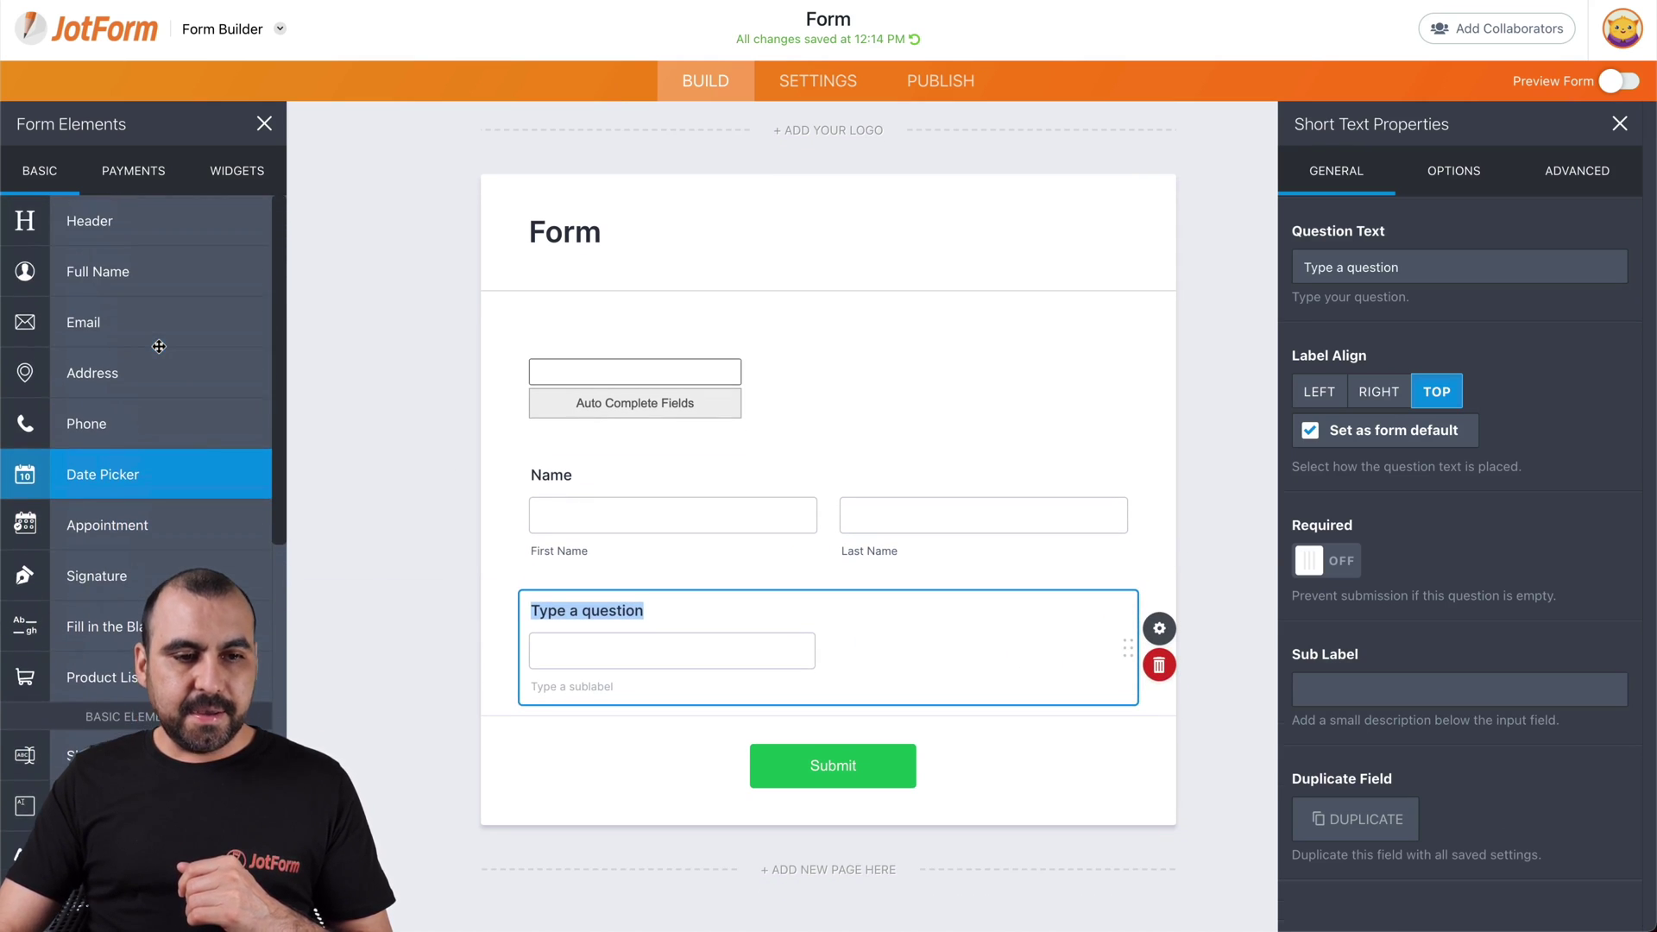
drag(159, 322, 833, 670)
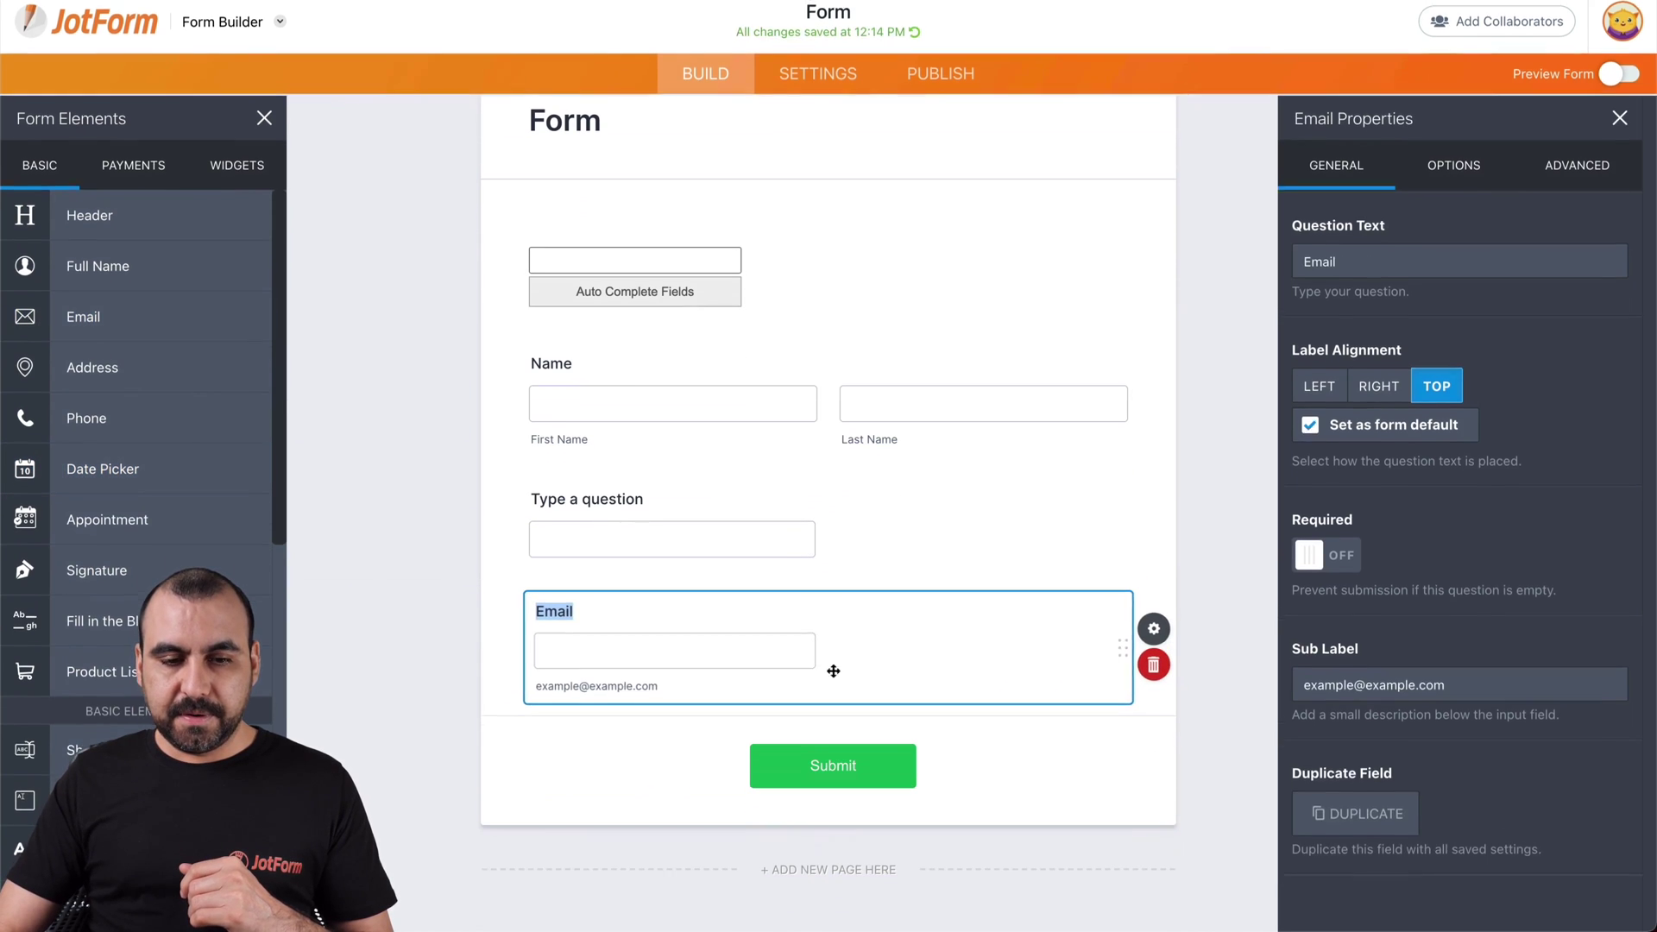
Rename the Short Text question's label to Age
click(534, 367)
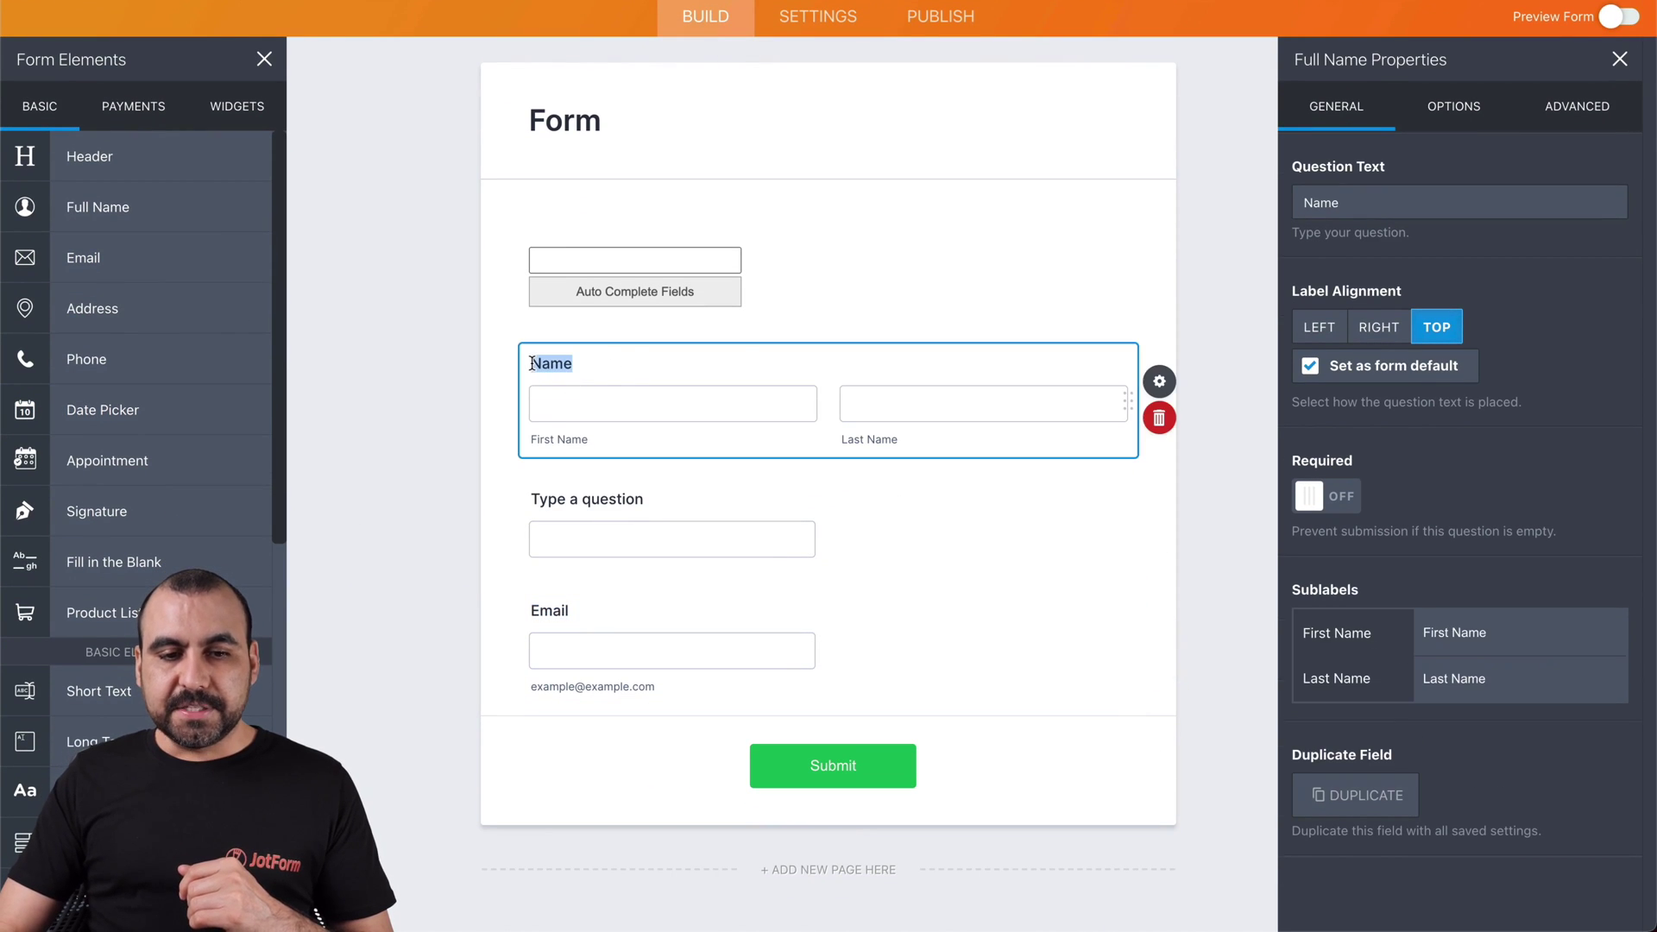
click(608, 357)
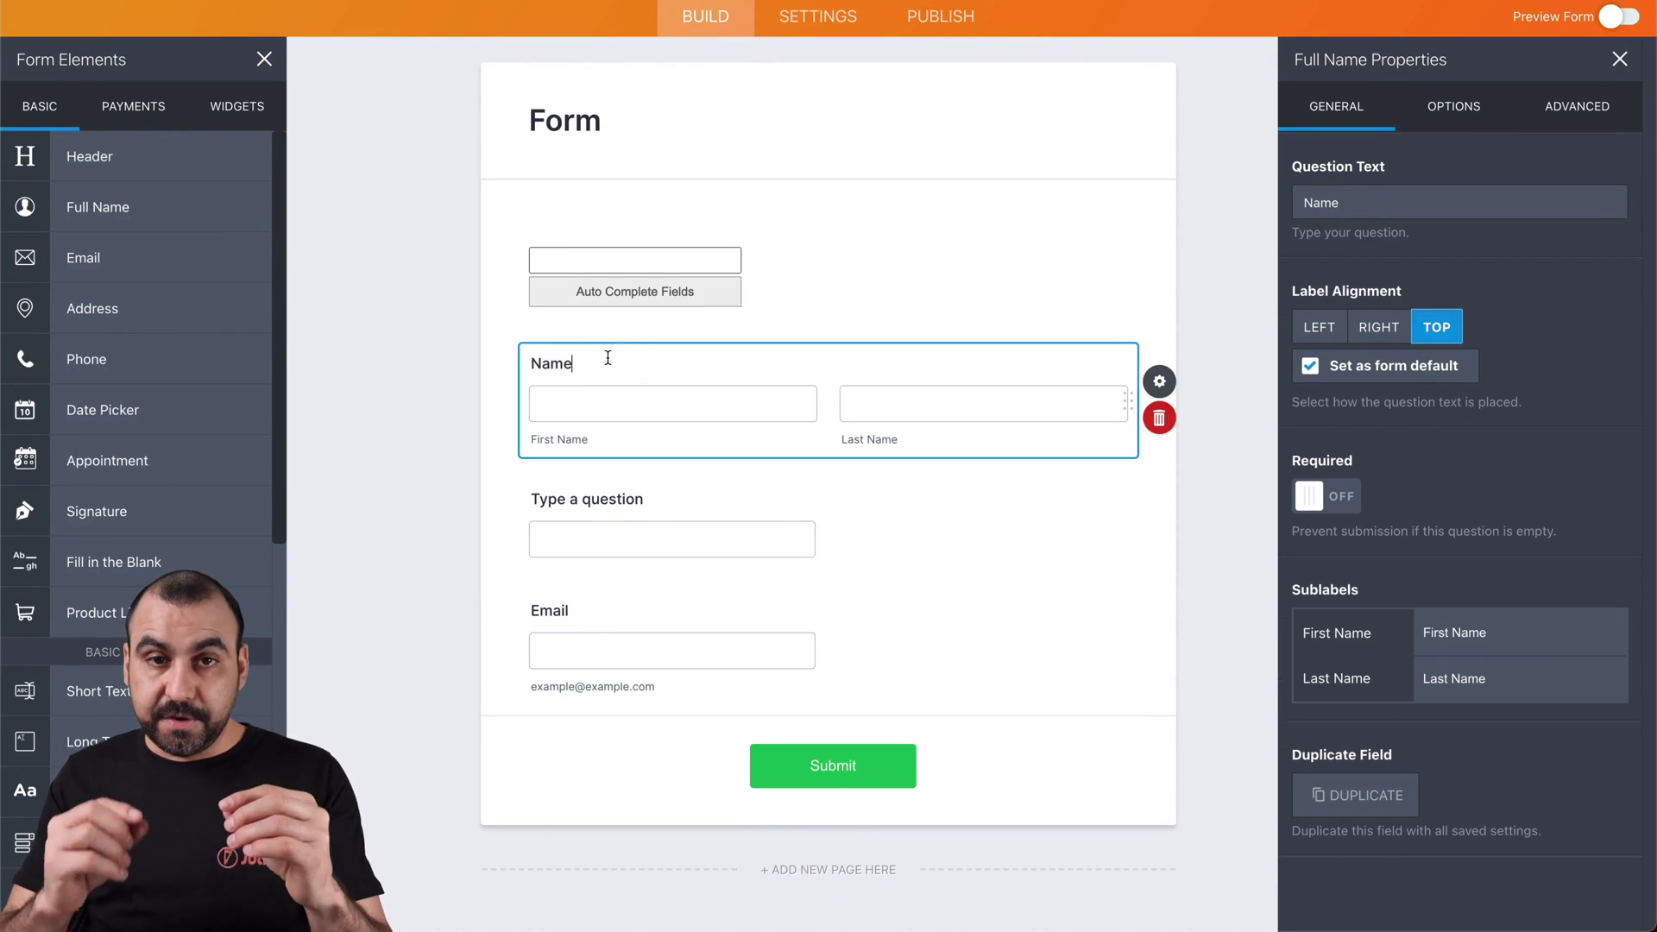
click(592, 502)
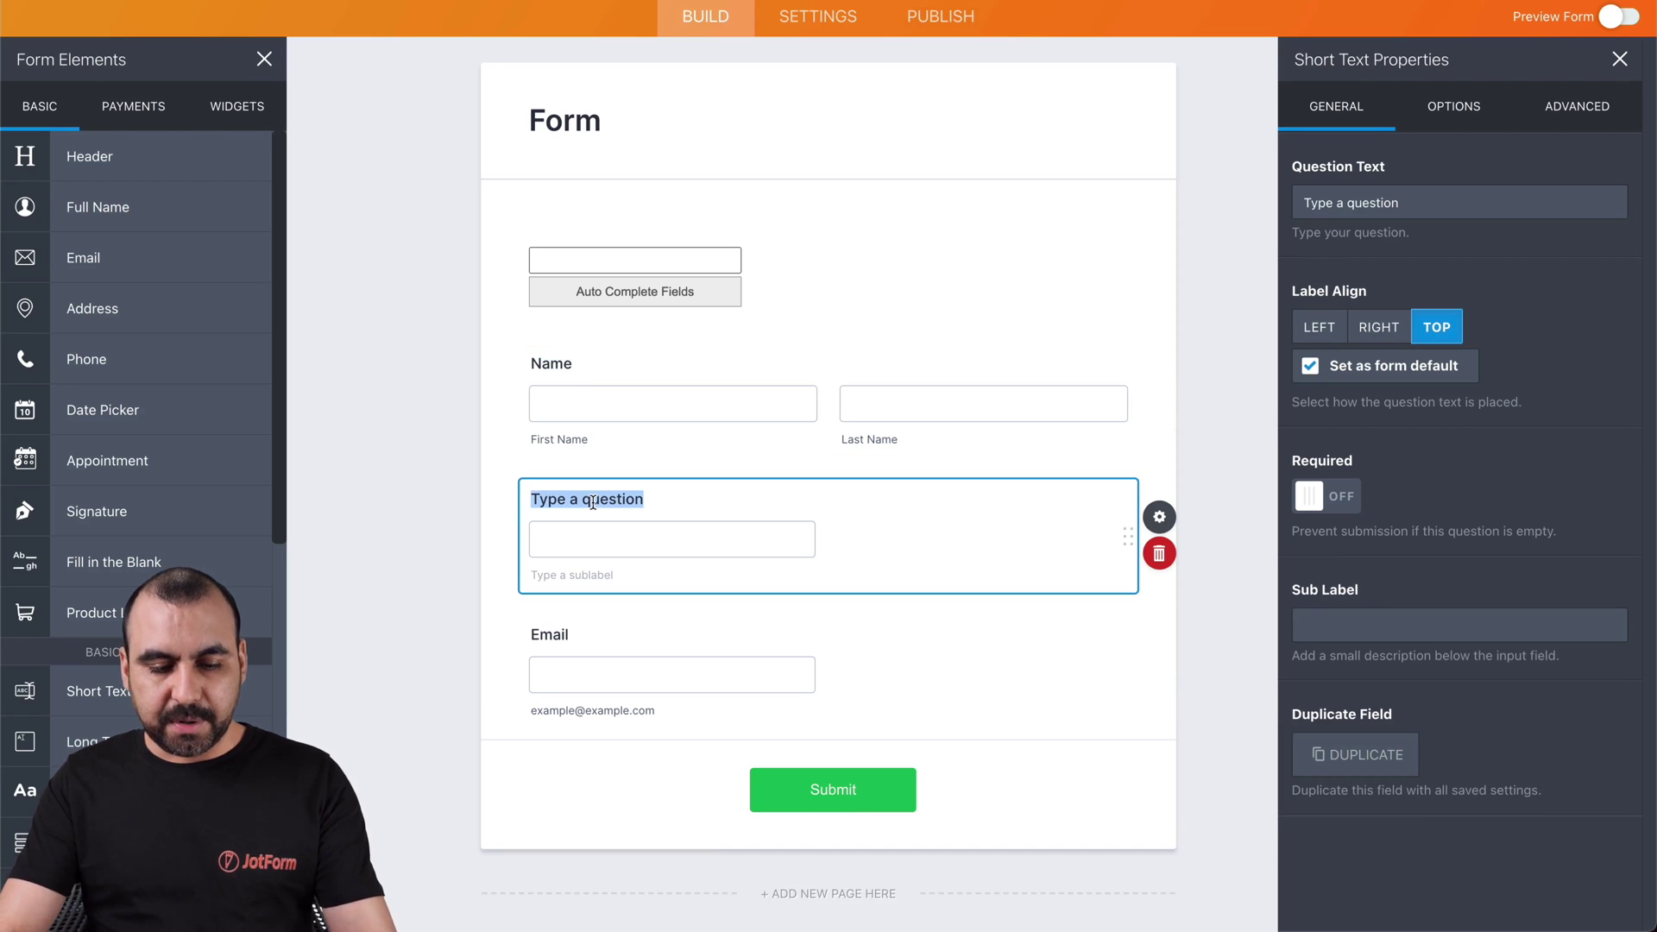
text(Age)
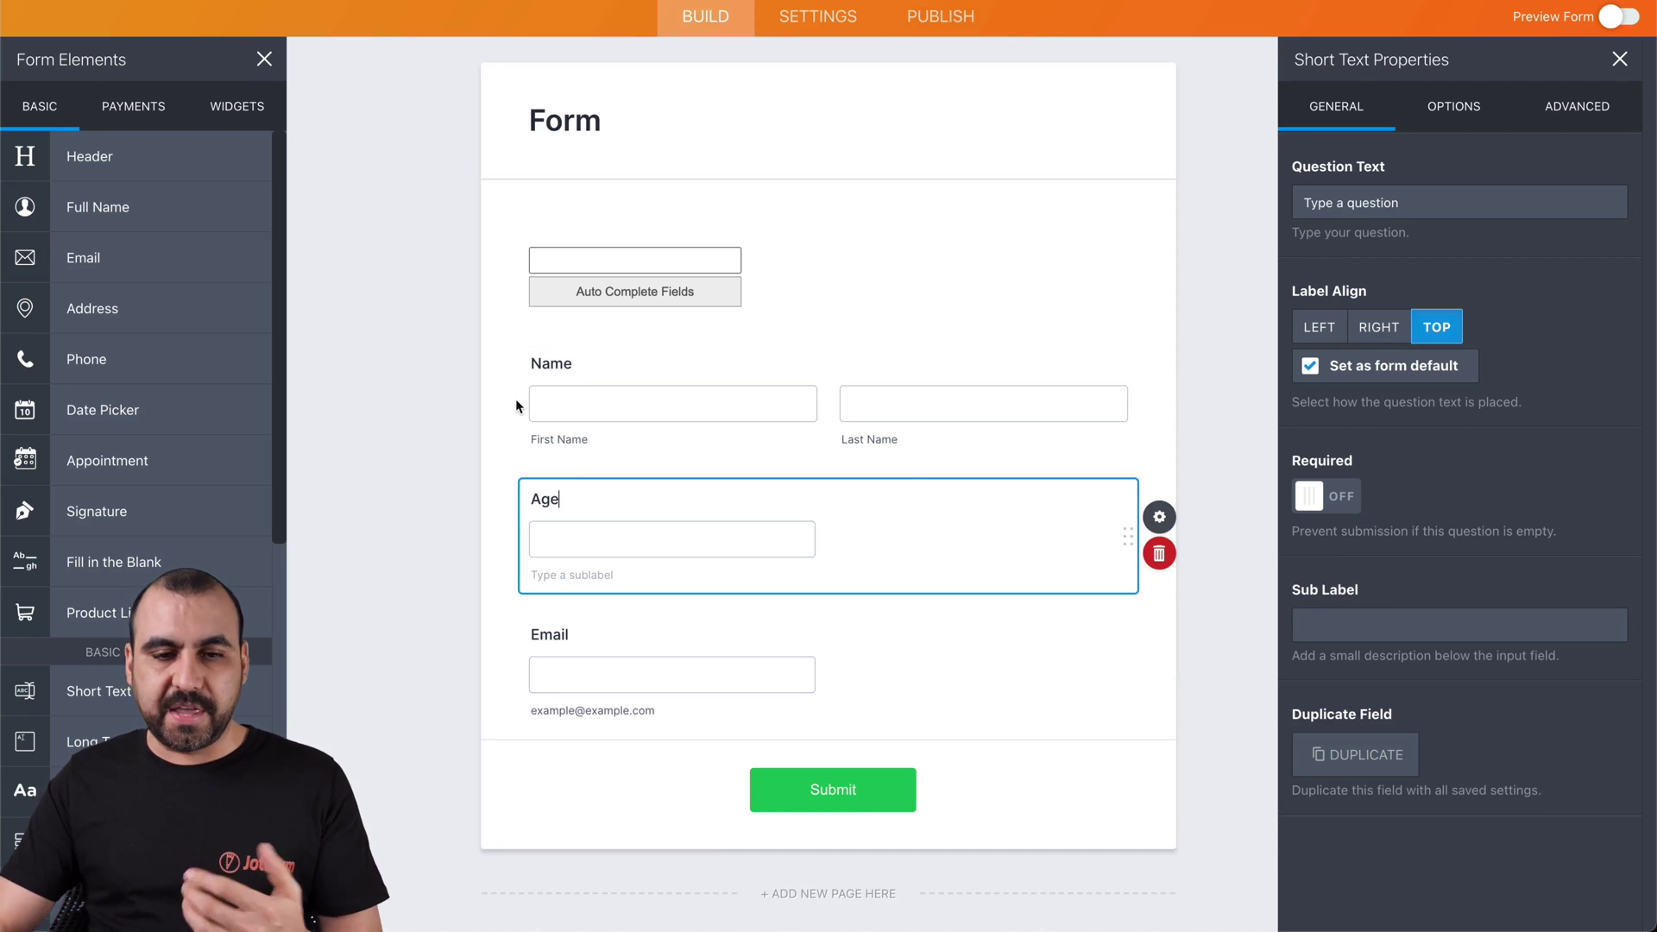
click(1011, 269)
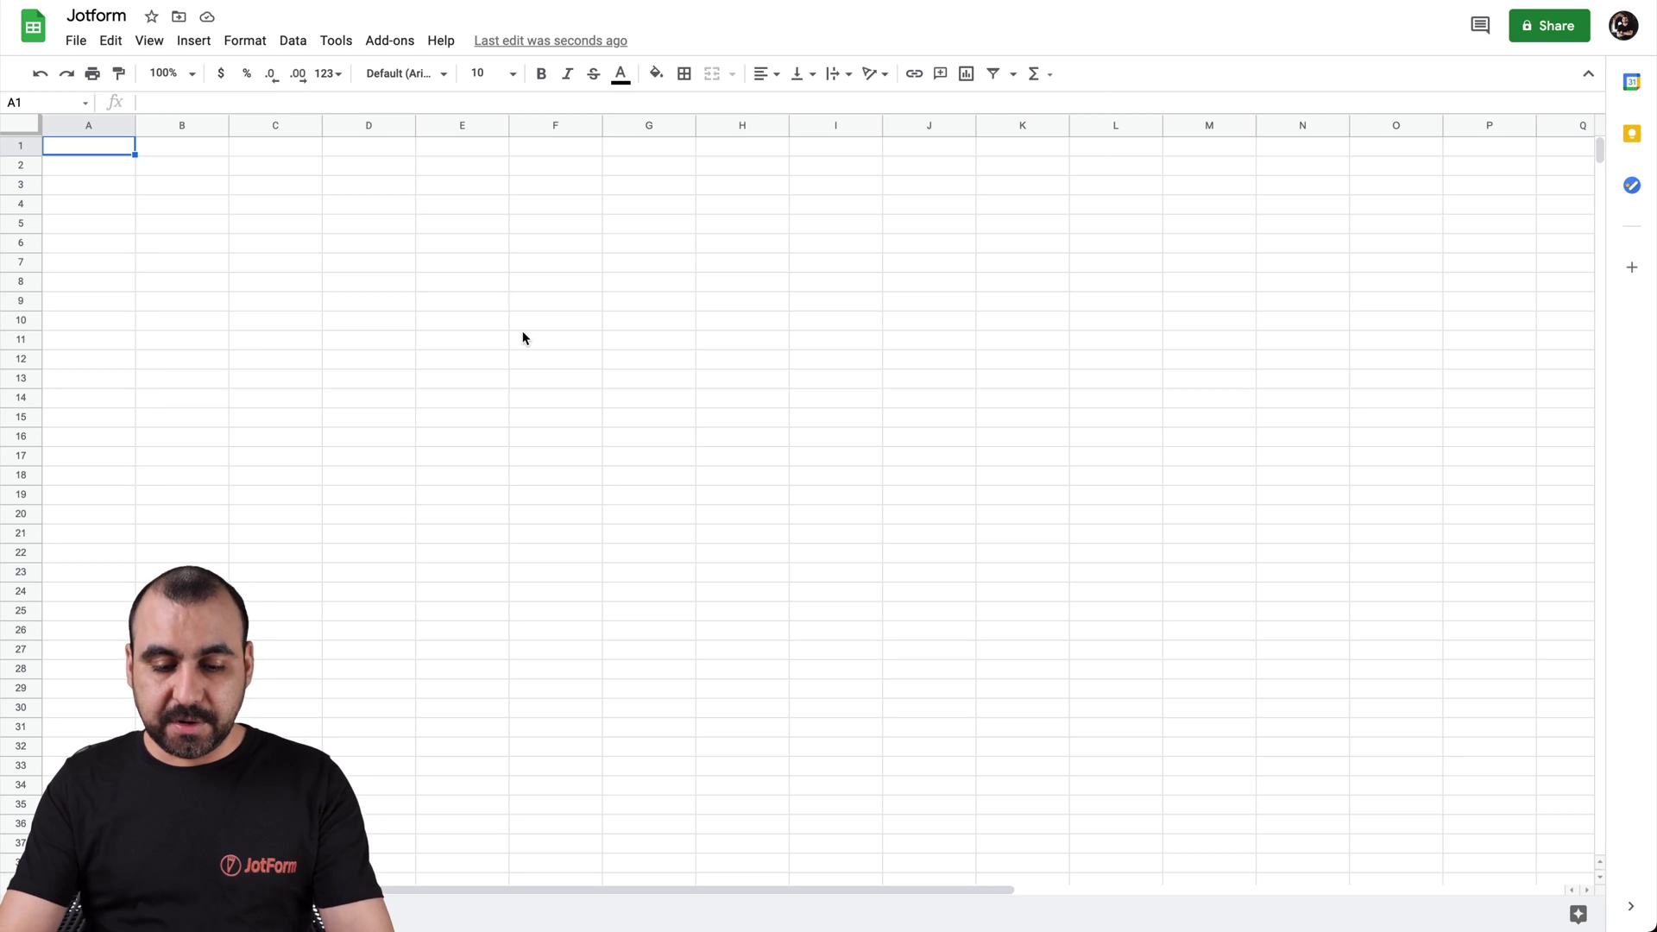
Enter the heading 'Unique Code' in cell A1 of the Jotform sheet
text(Unique Code)
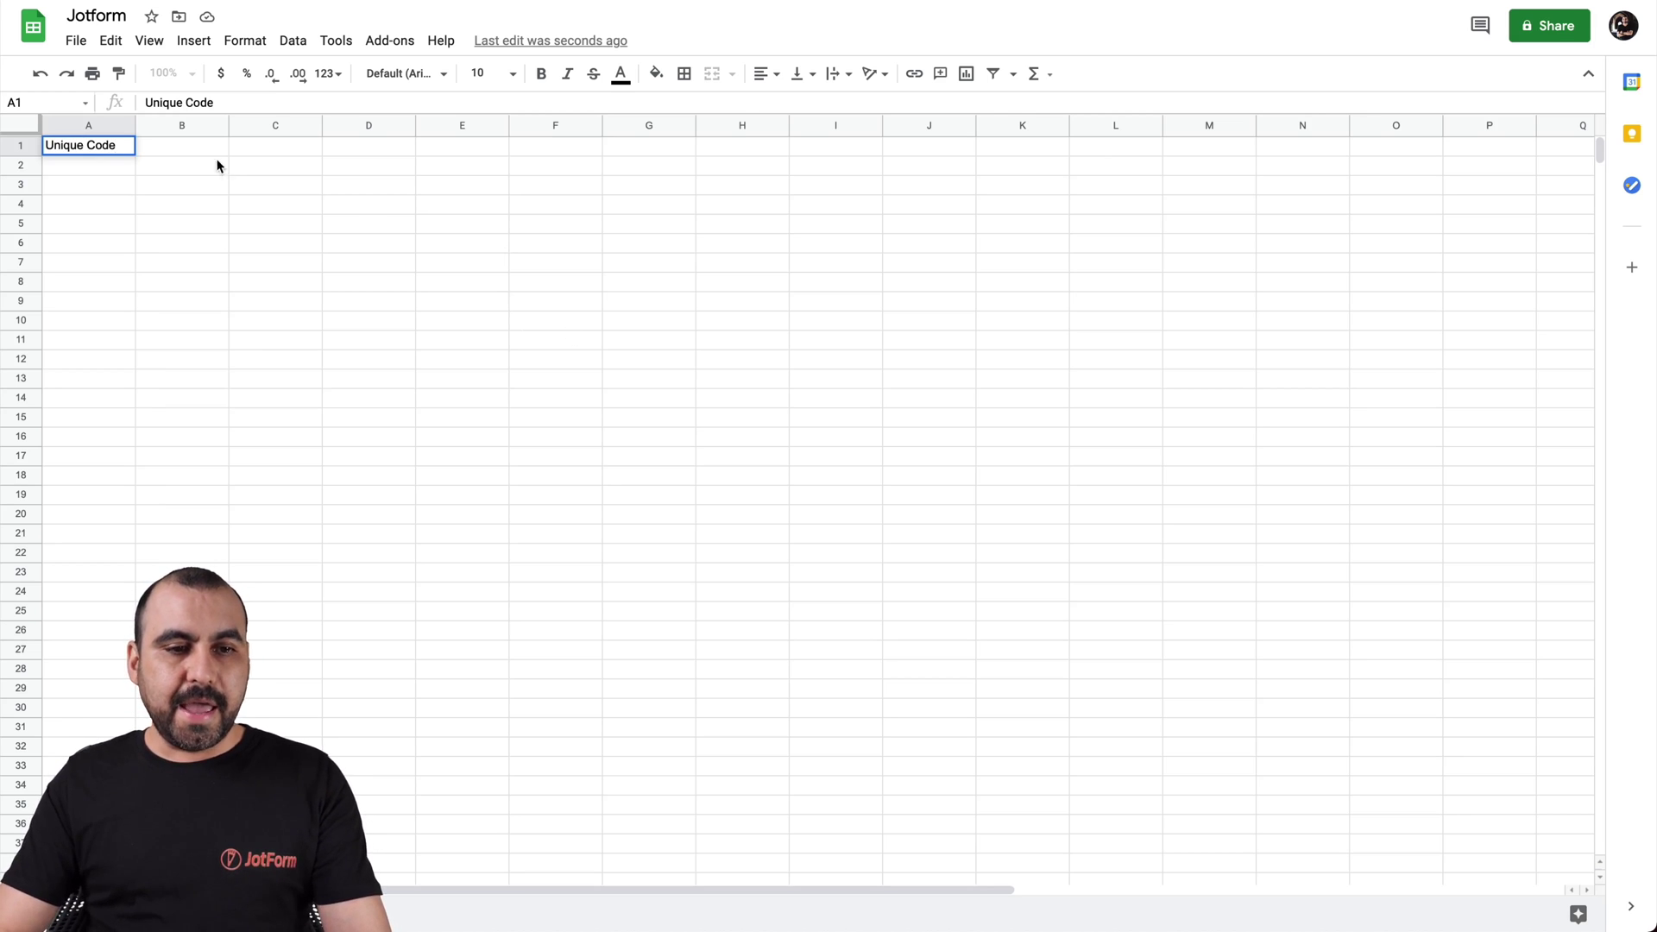
click(210, 154)
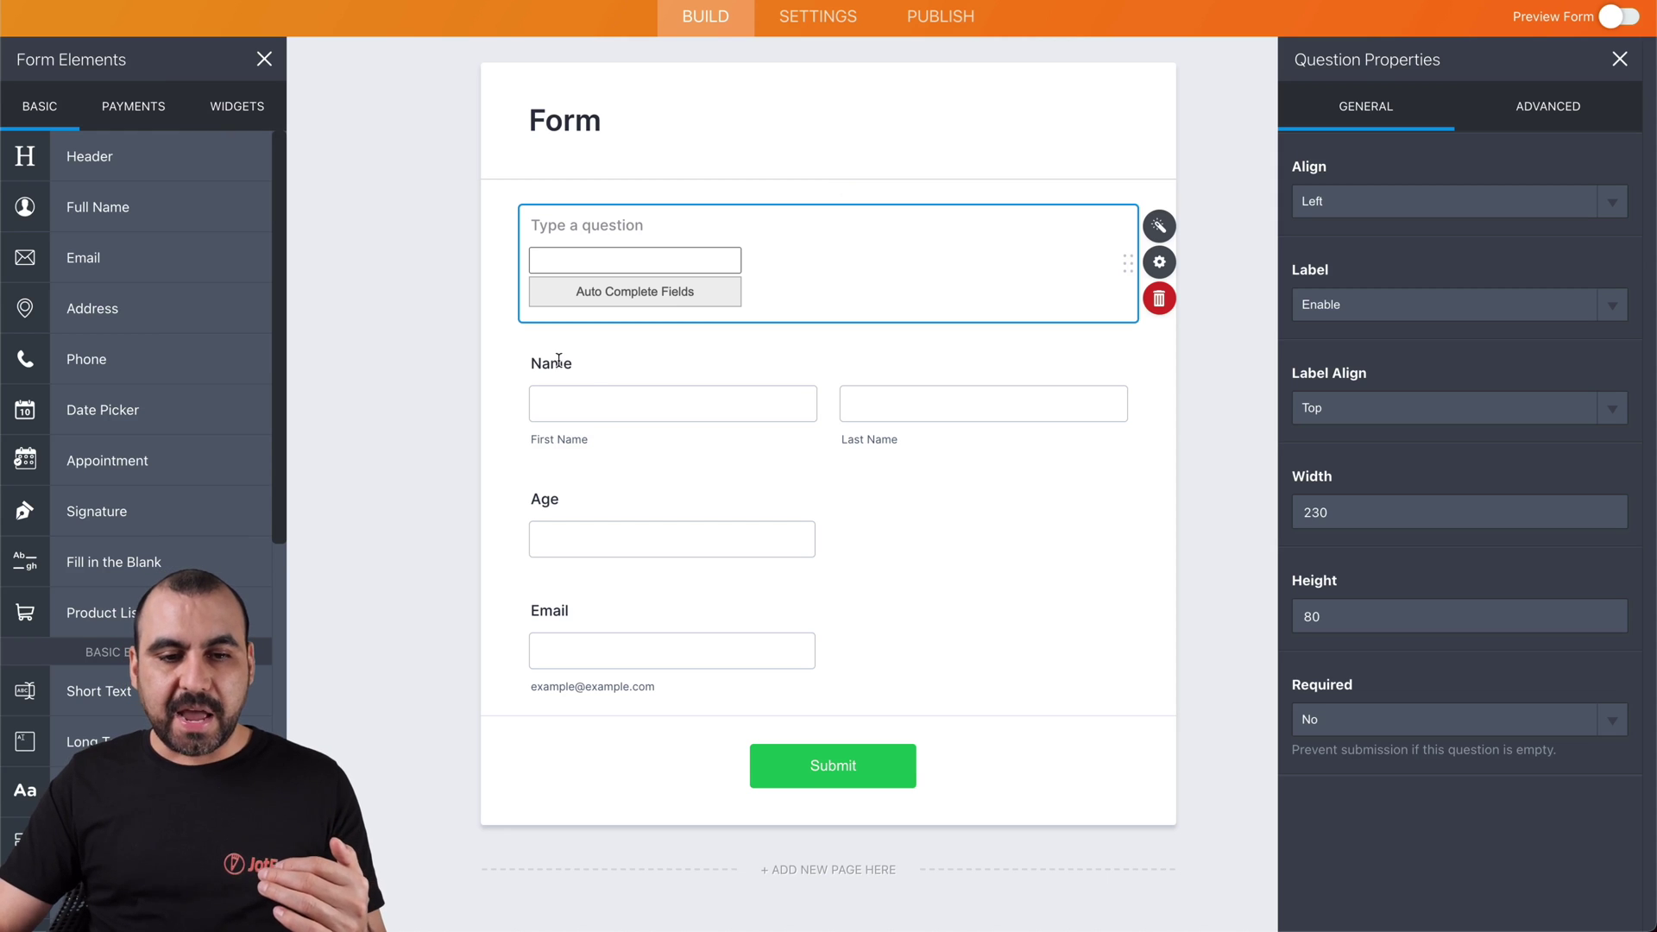
Enter the headings 'Name' in B1 and 'Age' in C1 to match the form's question labels
click(542, 363)
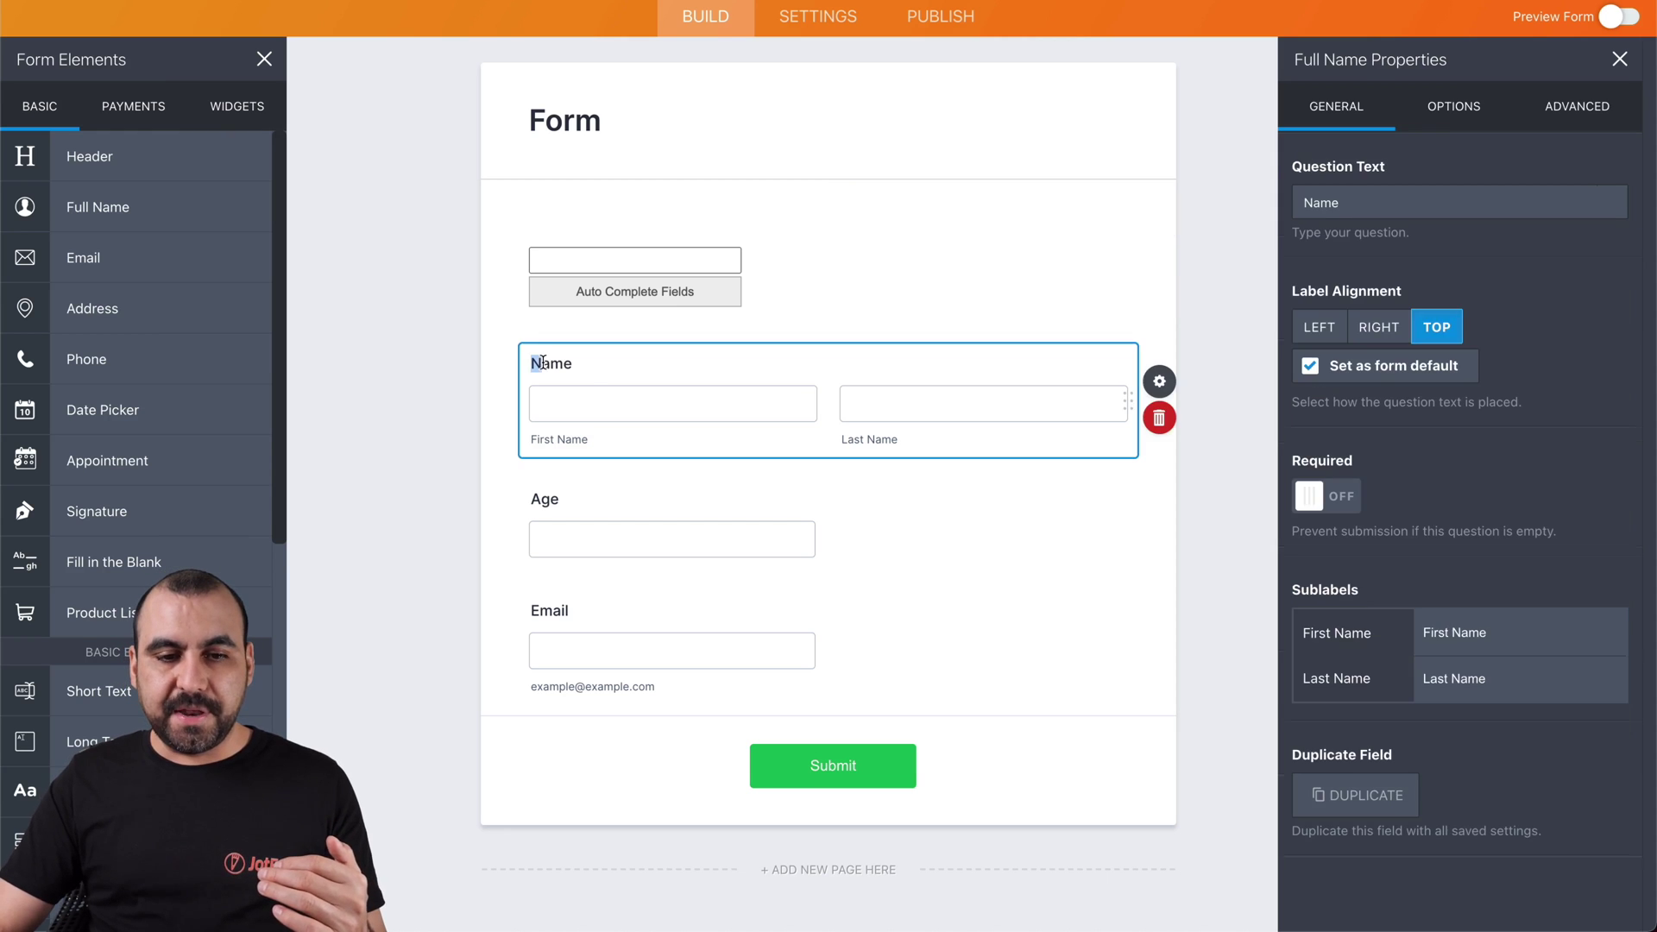
drag(543, 362, 566, 362)
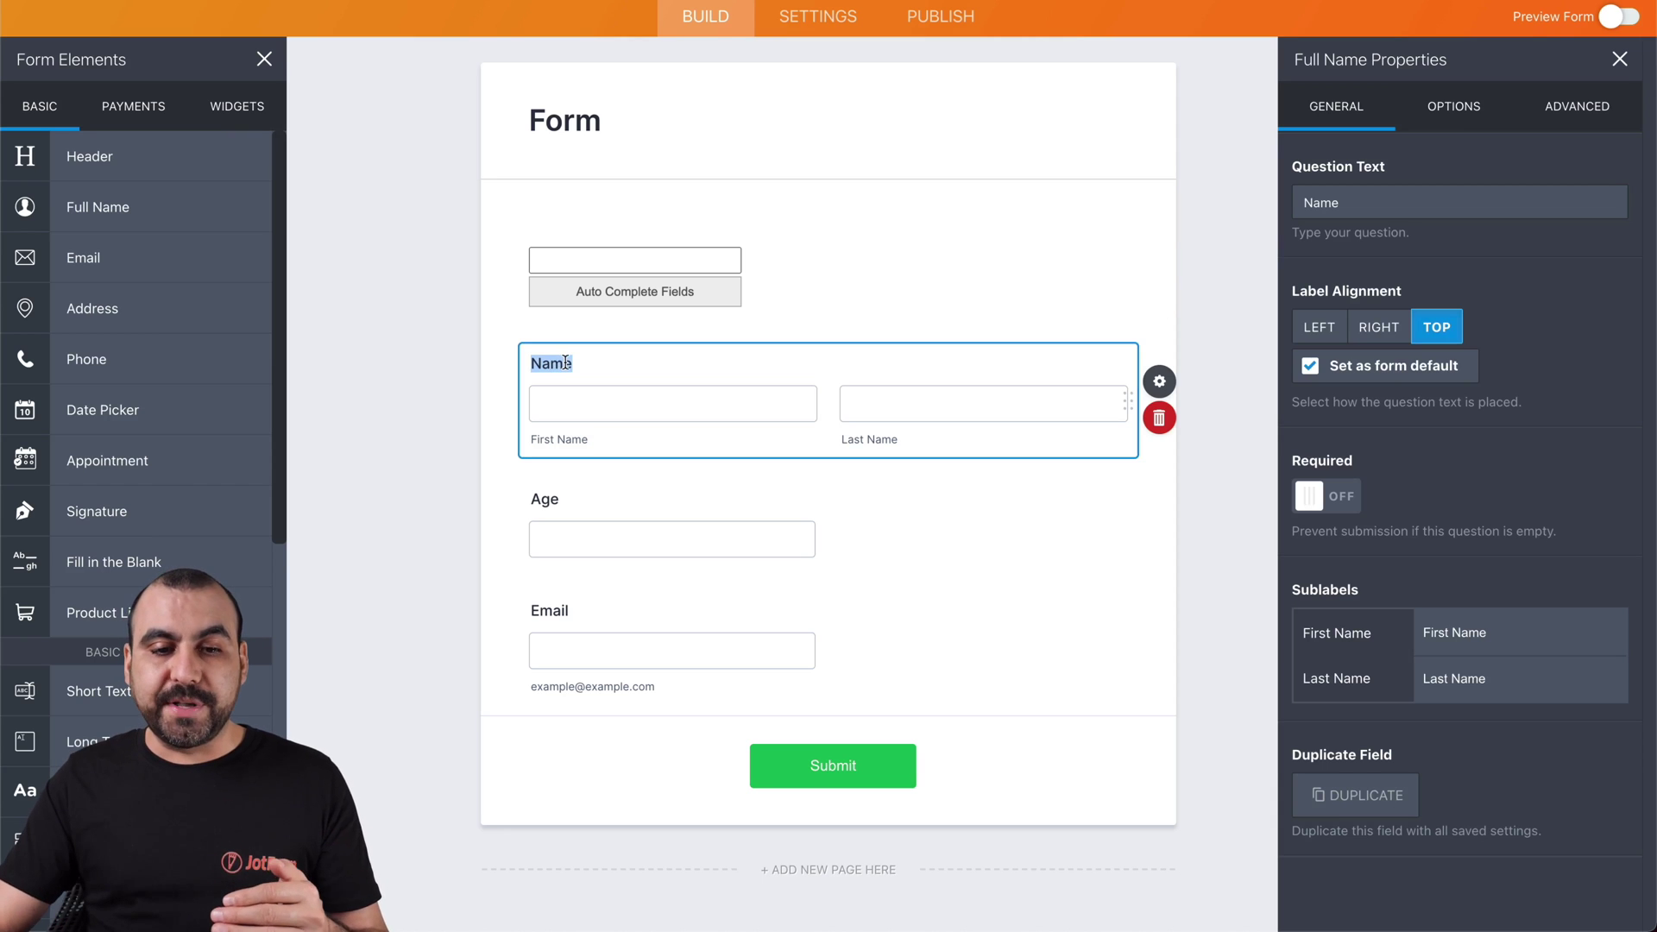
click(580, 363)
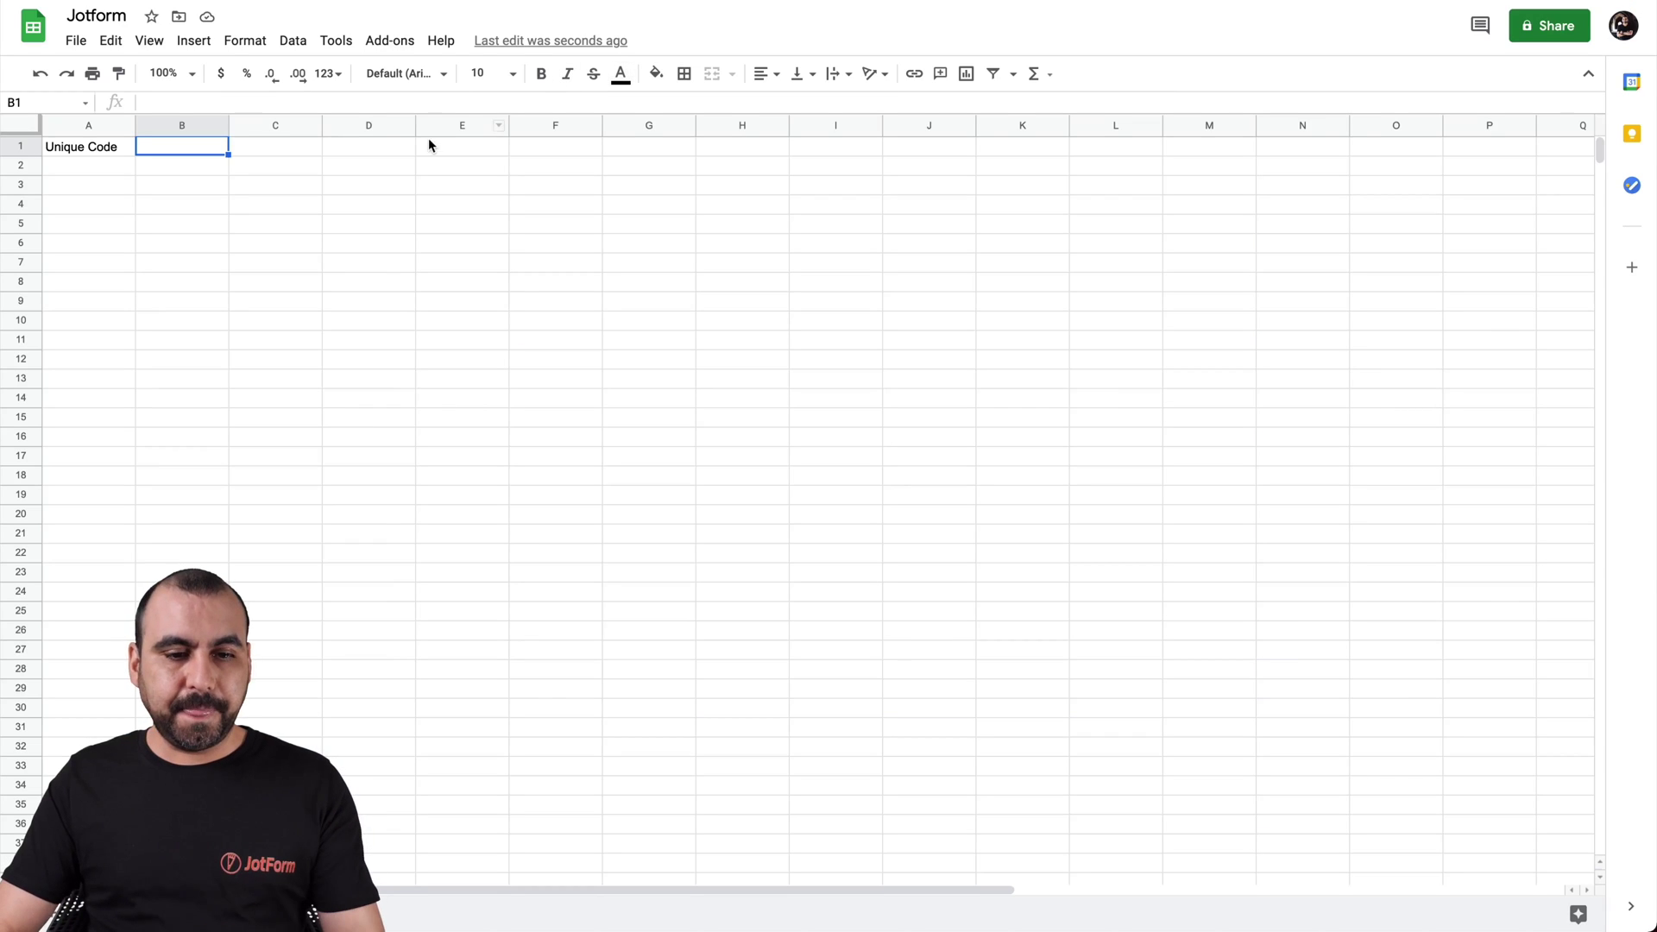
text(Name)
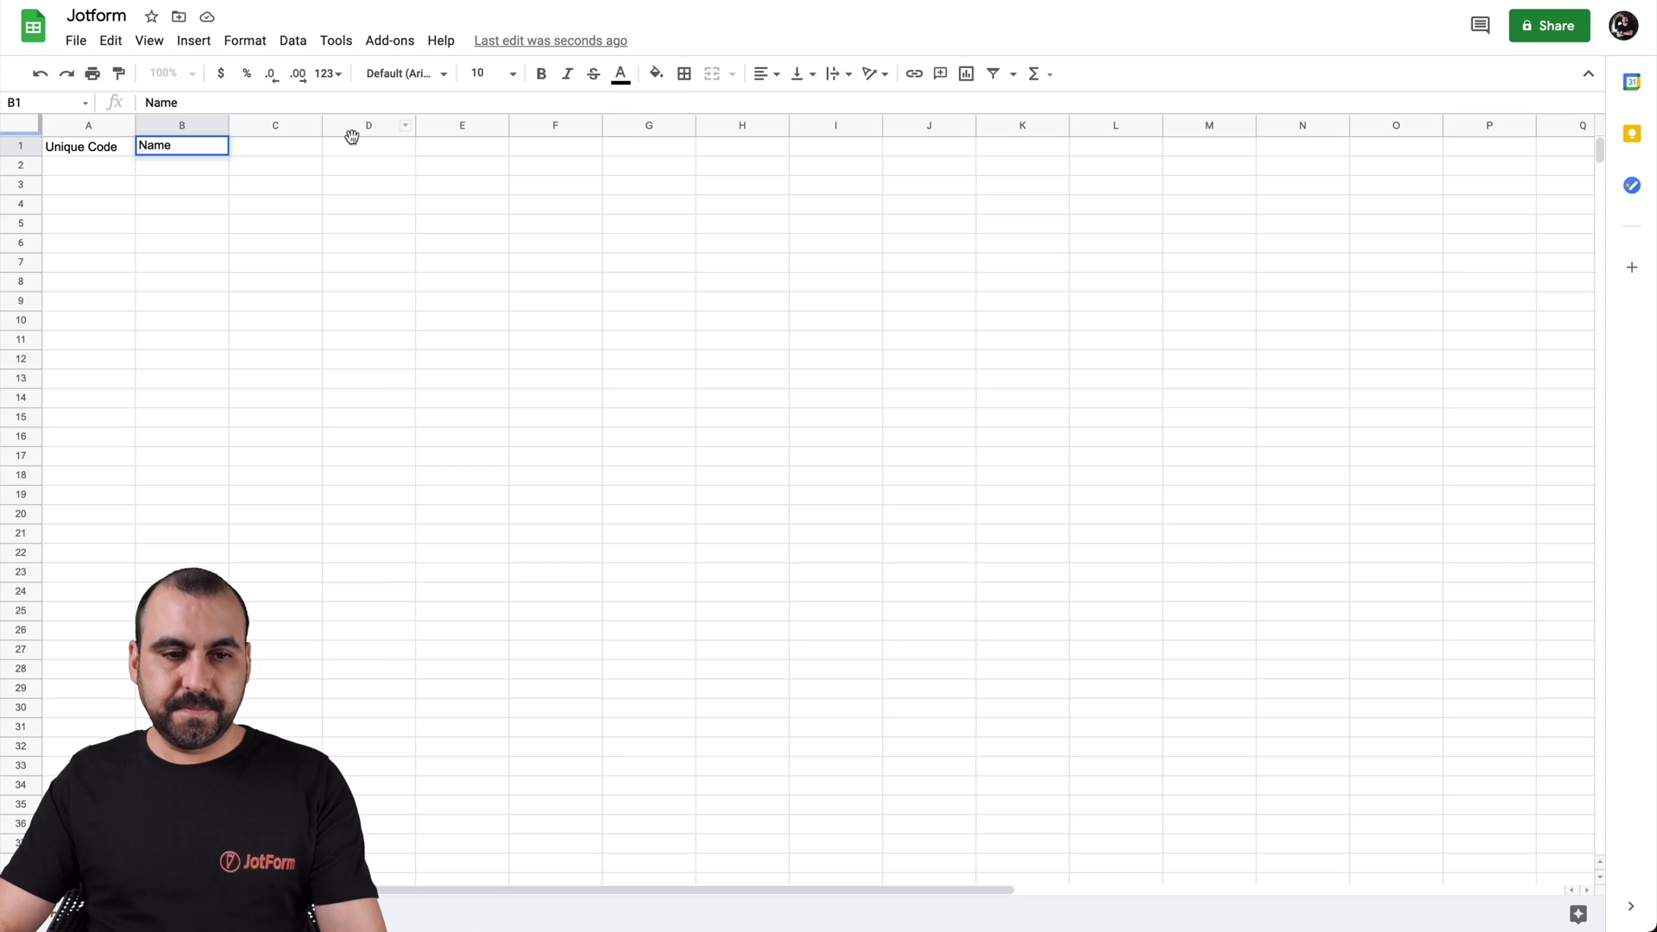
click(307, 144)
text(Age)
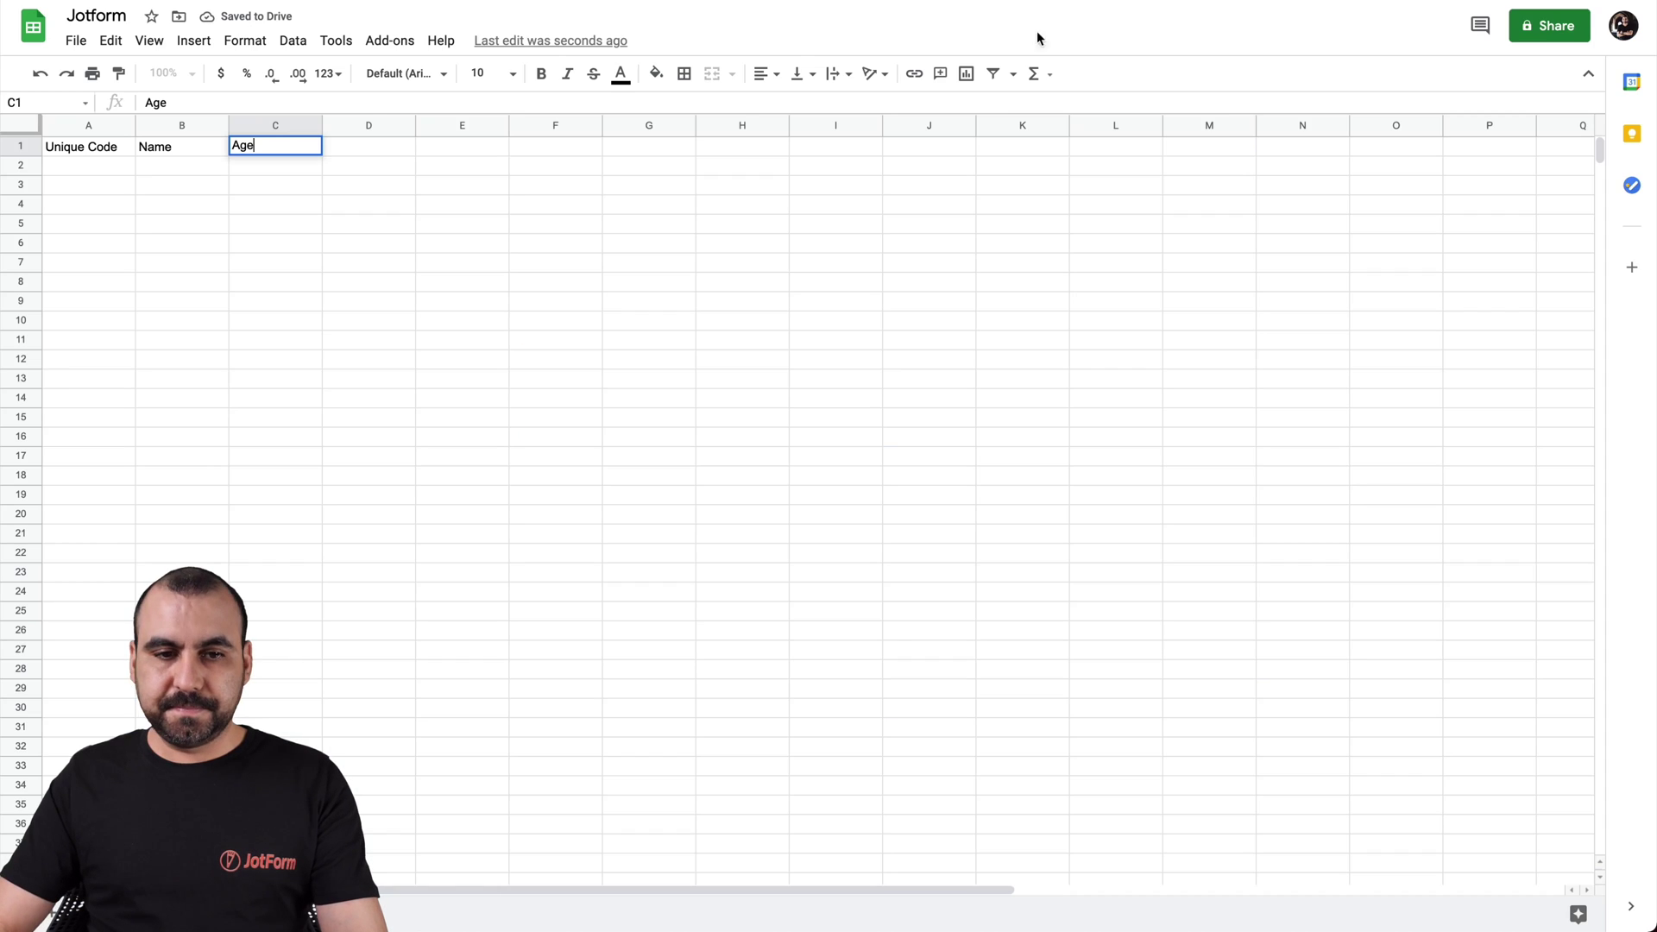
Add the 'Email' heading in D1 and the codes 1, 2, 3 in cells A2–A4
click(340, 147)
text(Email)
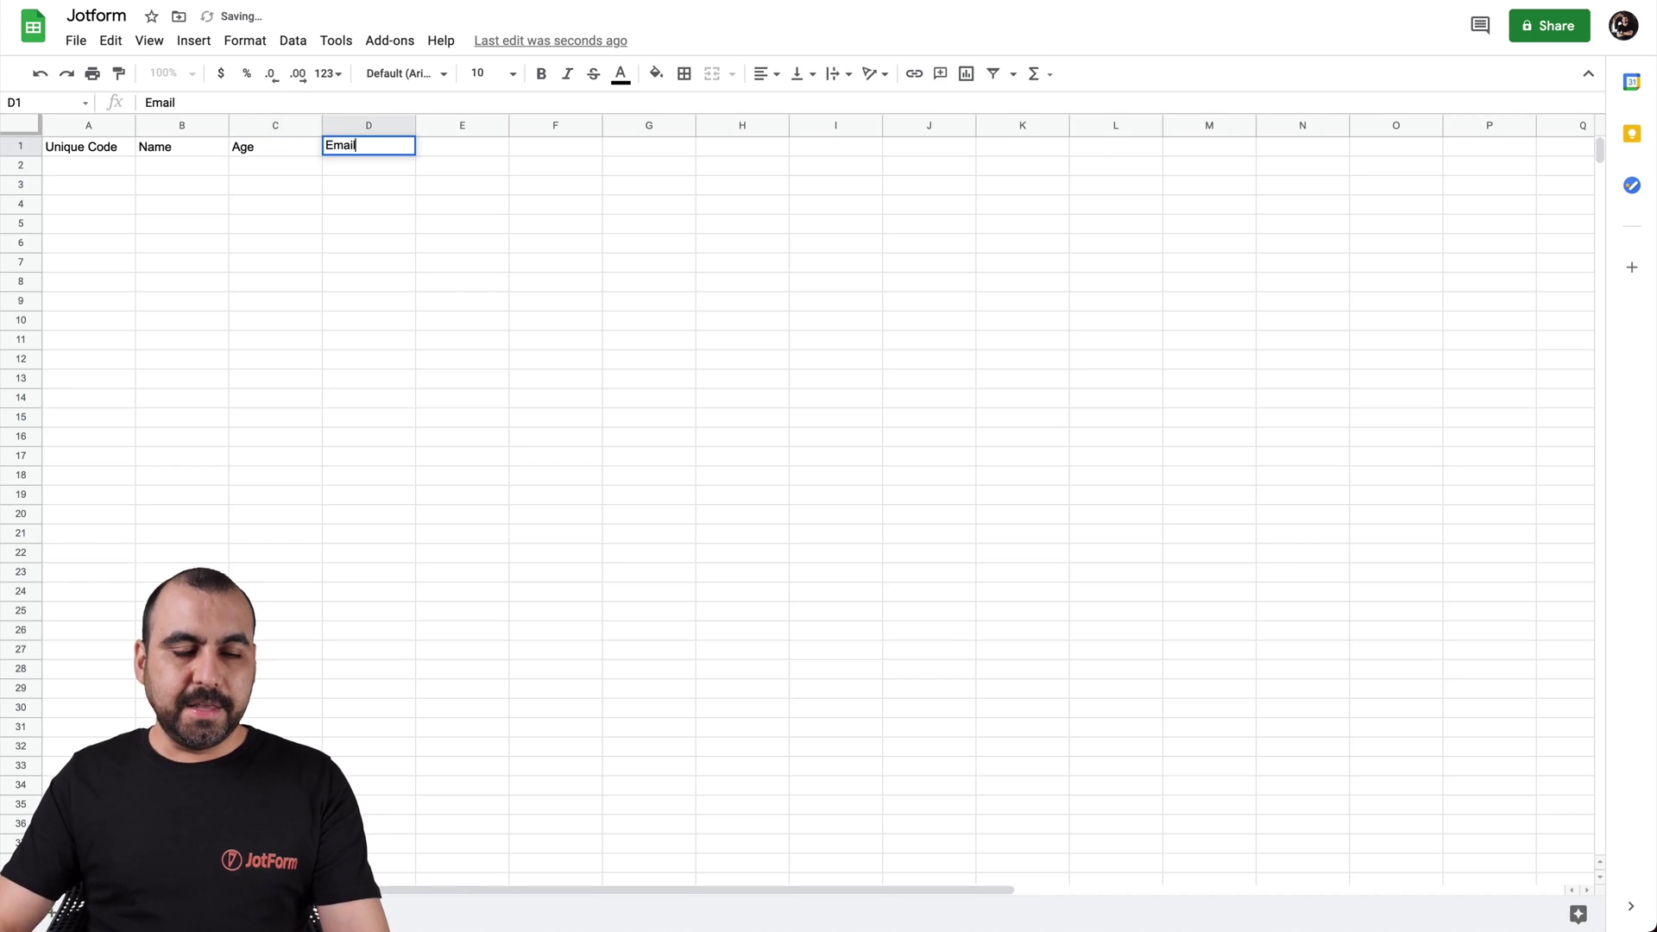
key(Return)
click(96, 167)
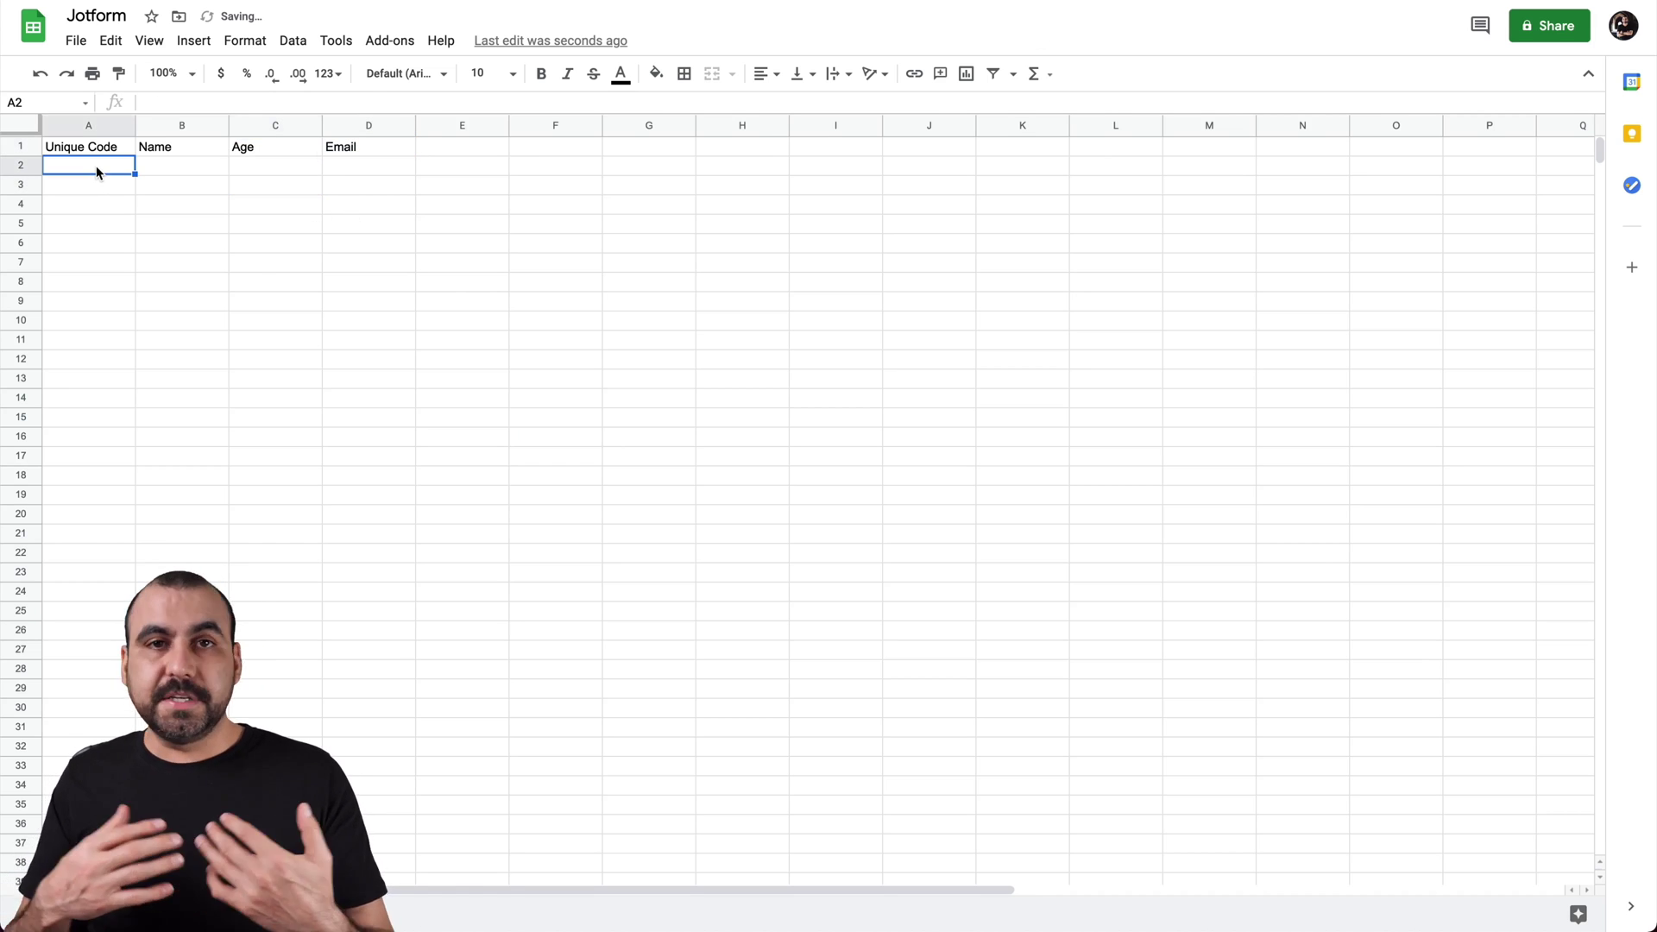
text(1)
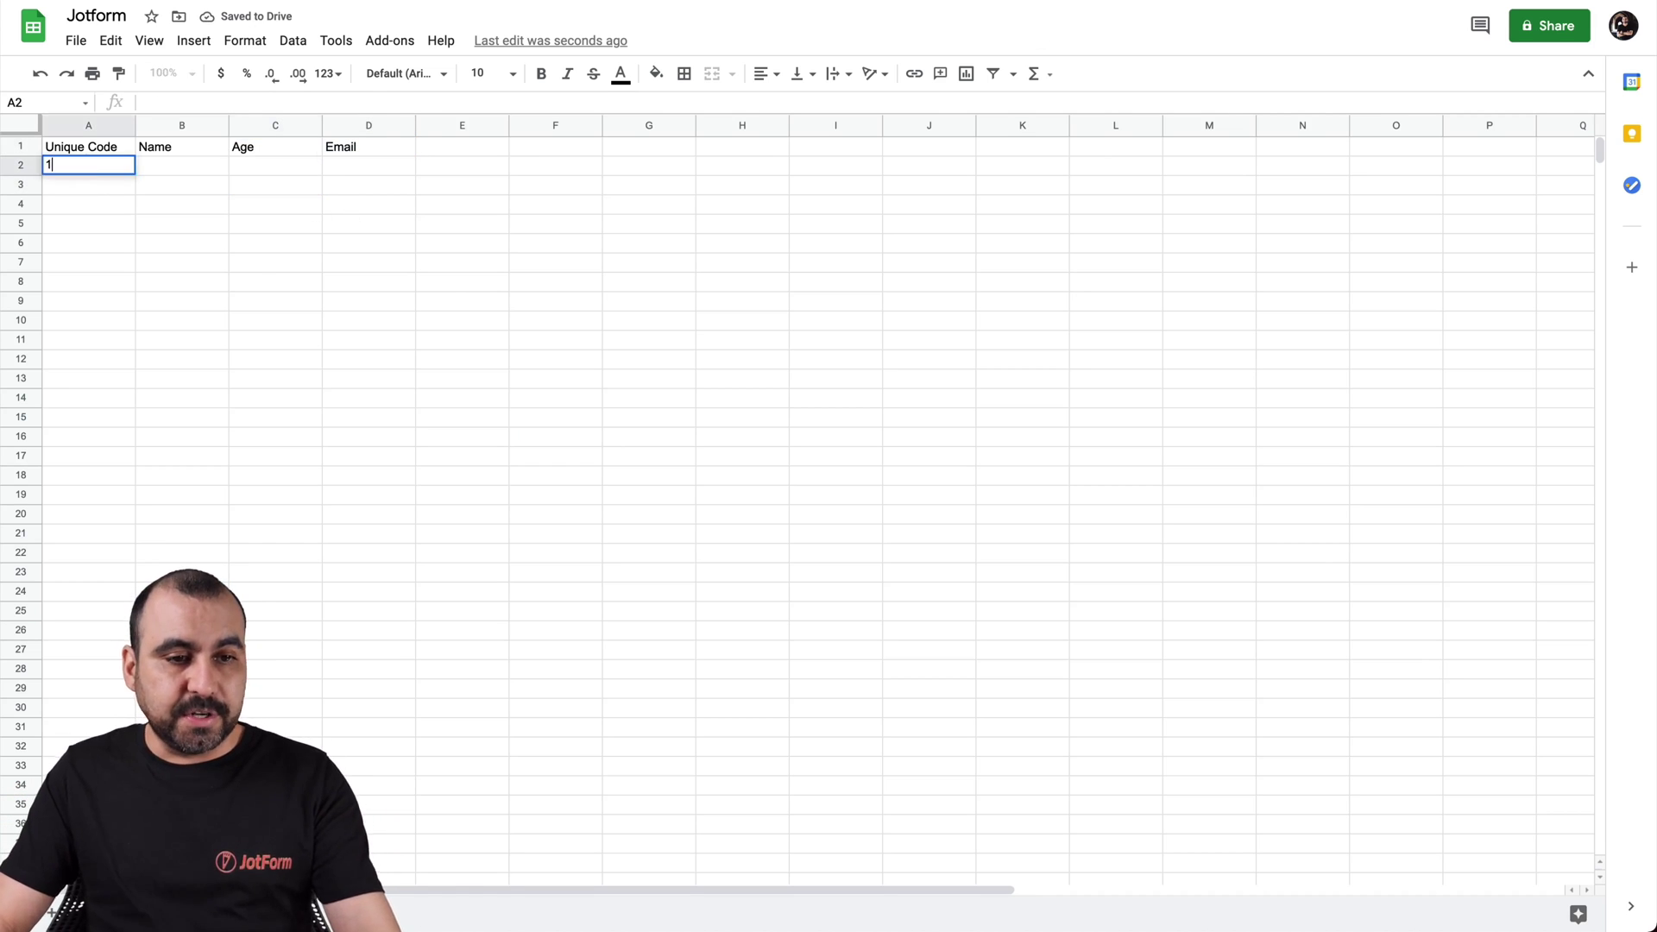
click(95, 185)
text(2)
click(95, 210)
text(3)
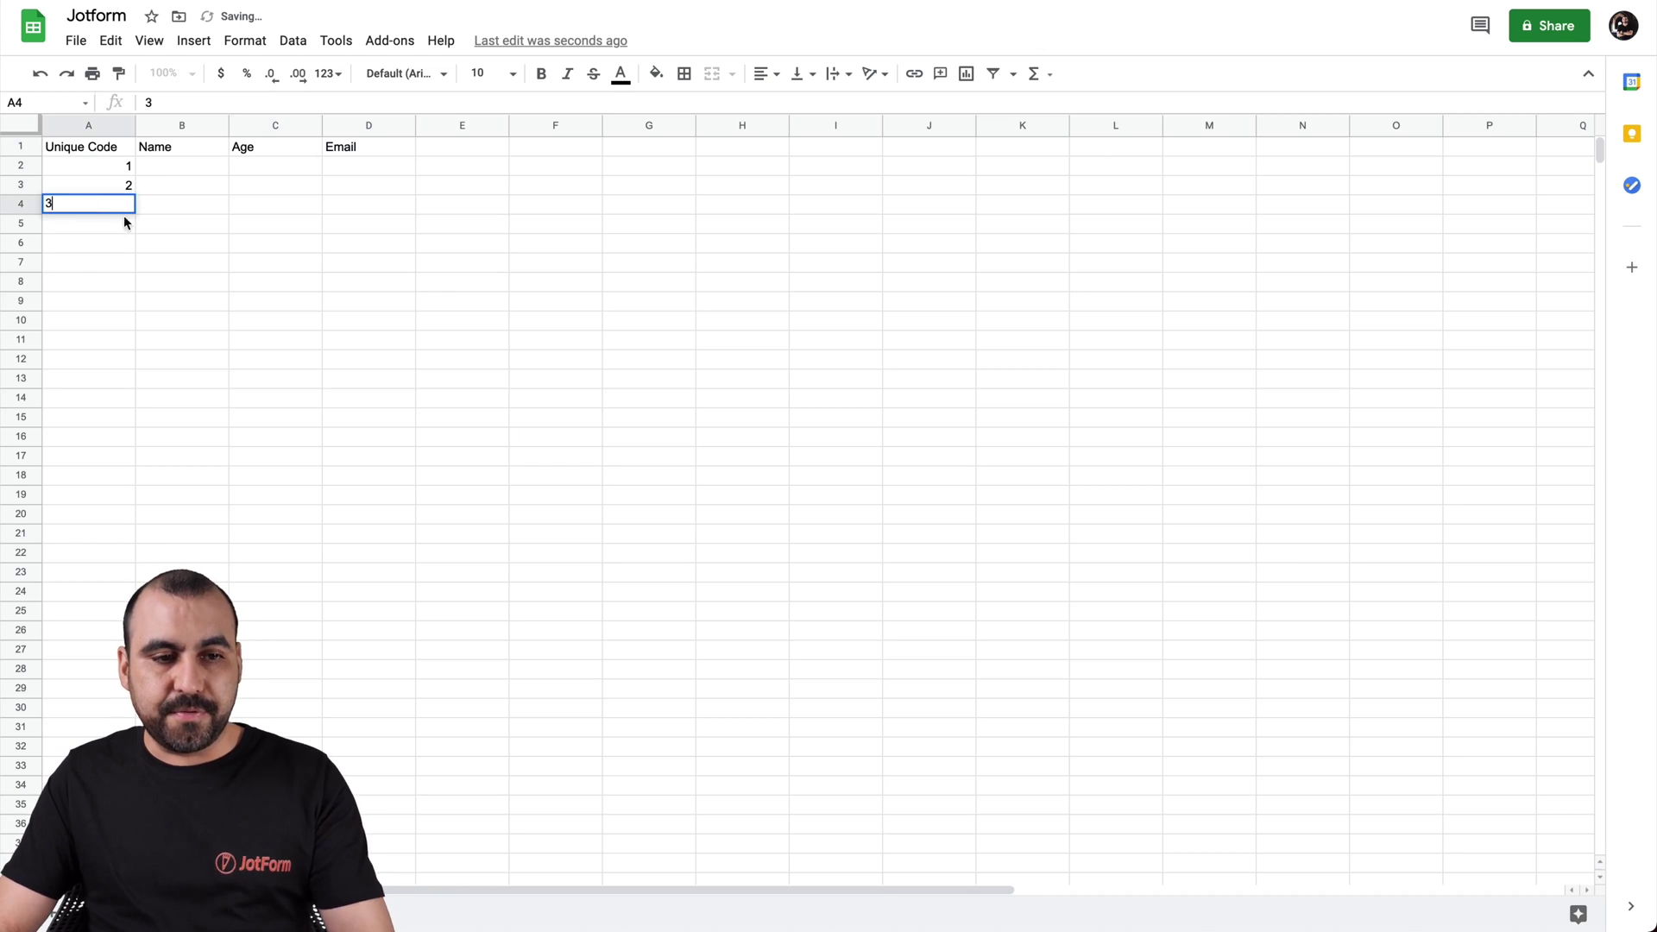
click(154, 226)
Fill three sample names into B2–B4, correcting the spelling of the third
click(186, 172)
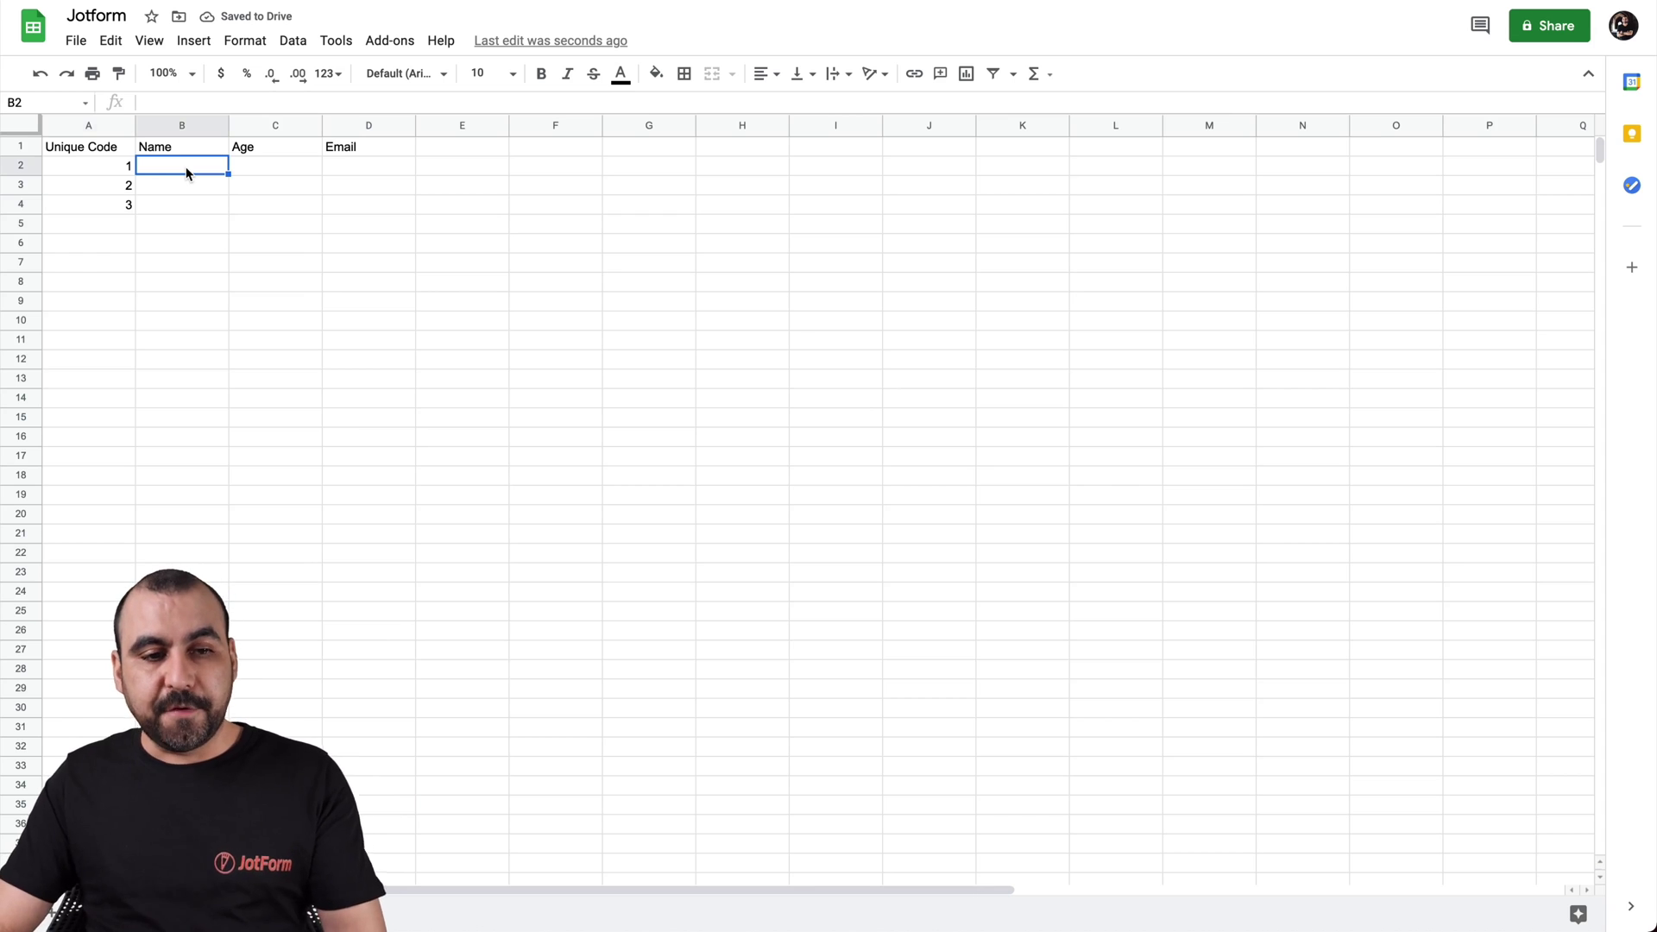
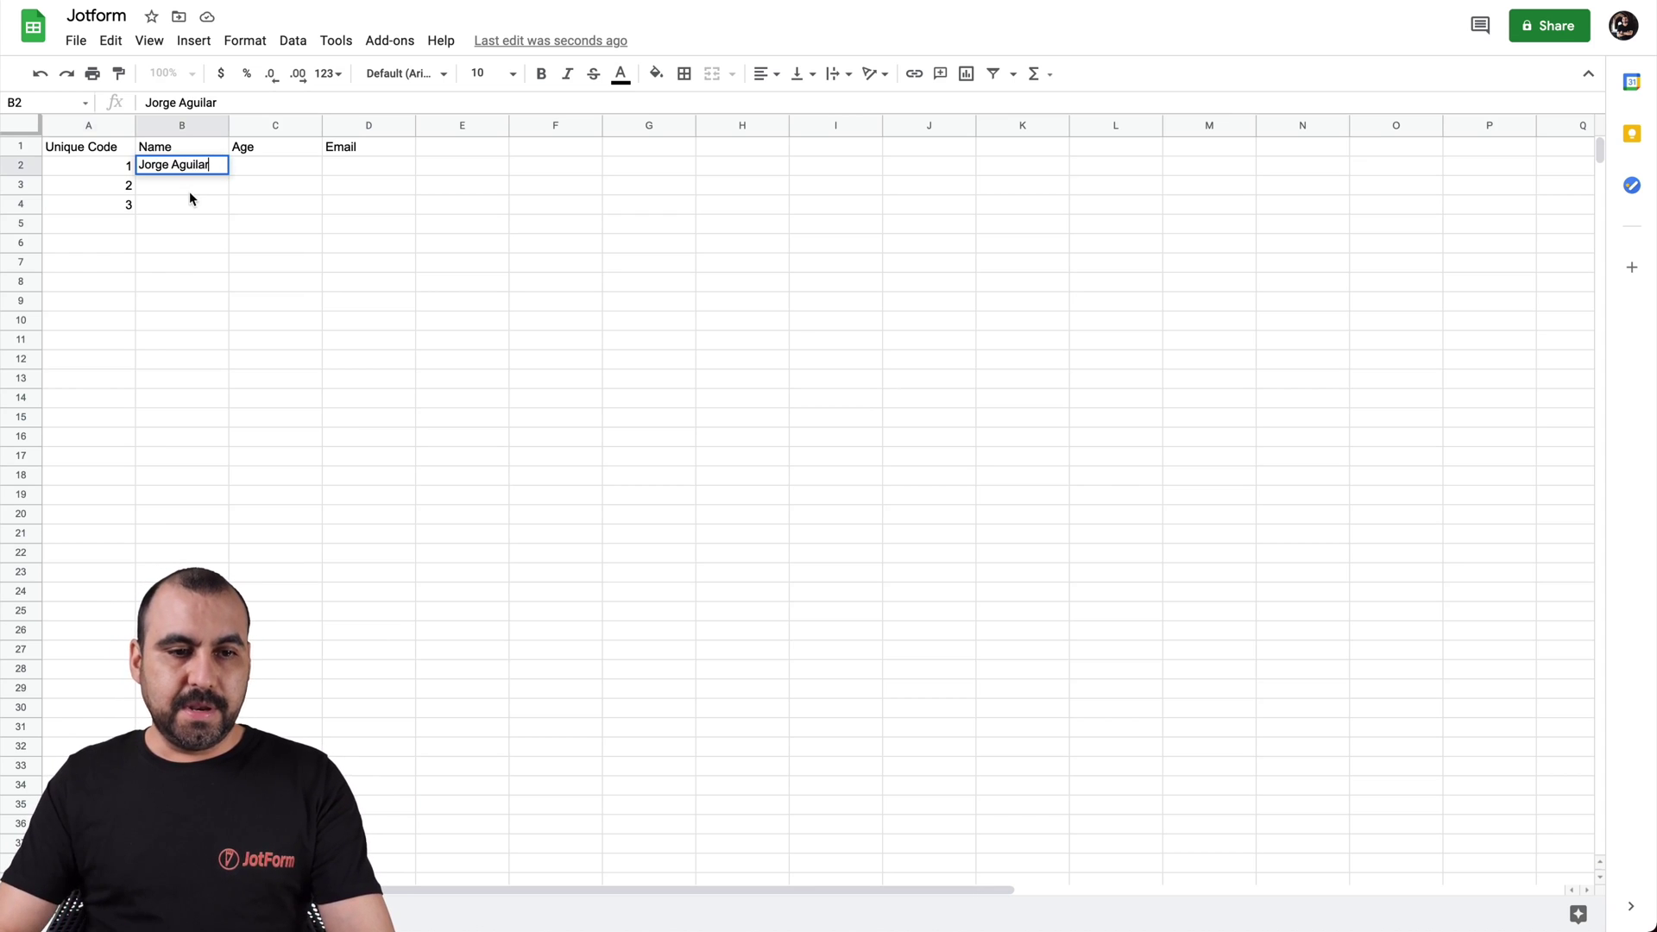
click(189, 188)
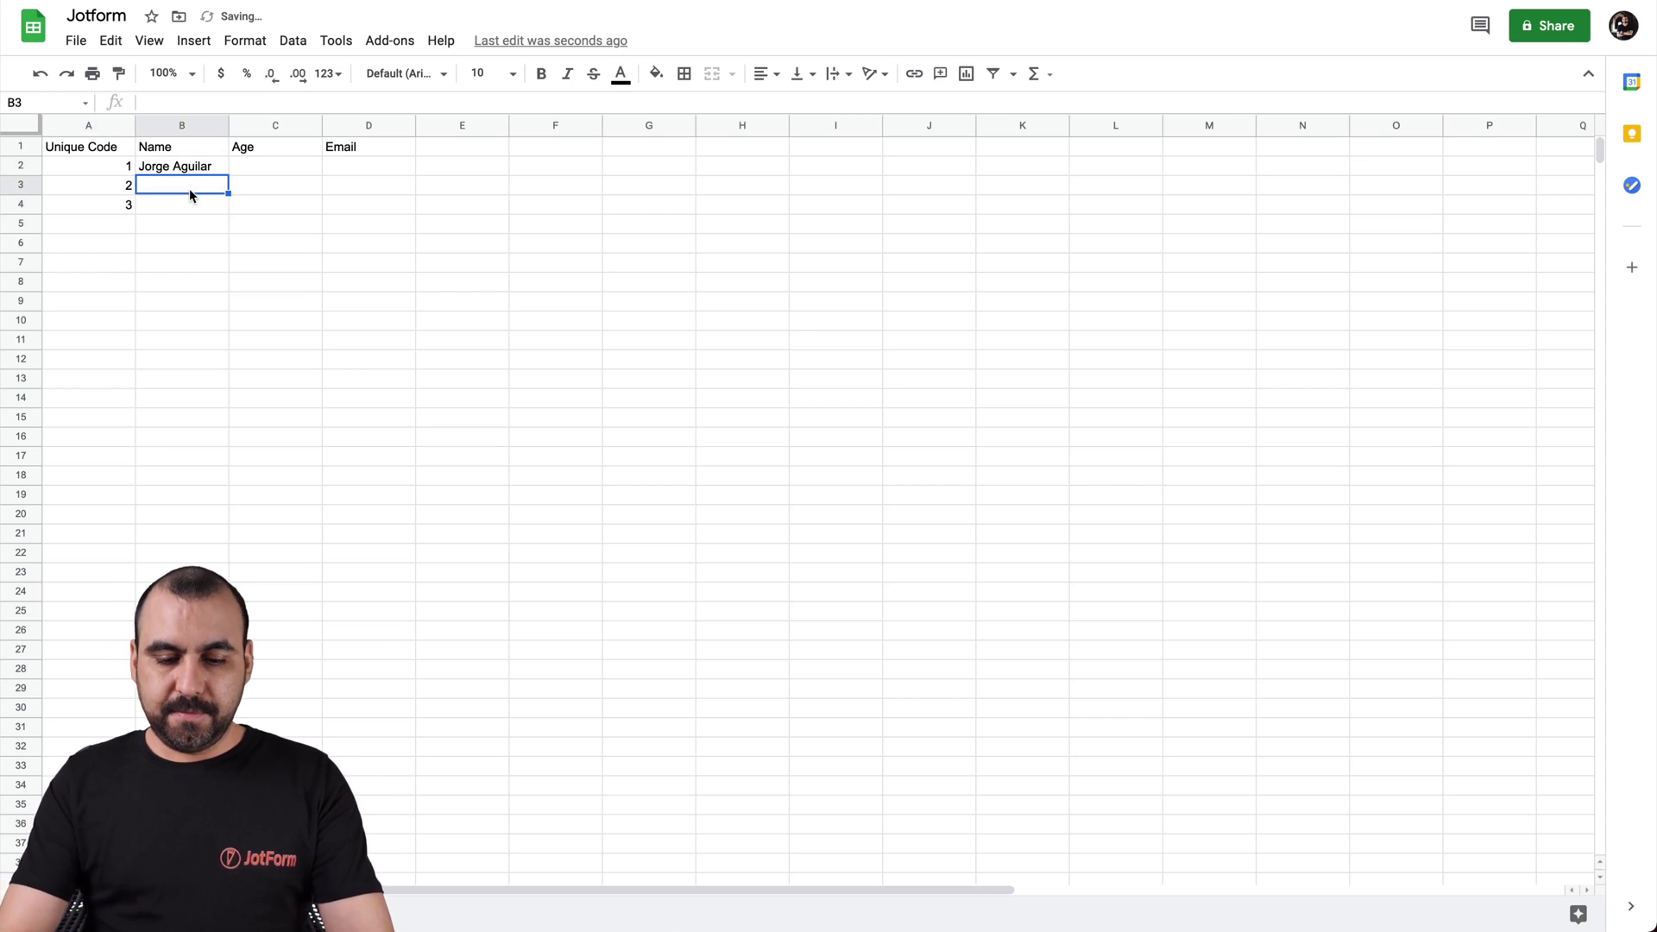
text(John Doe)
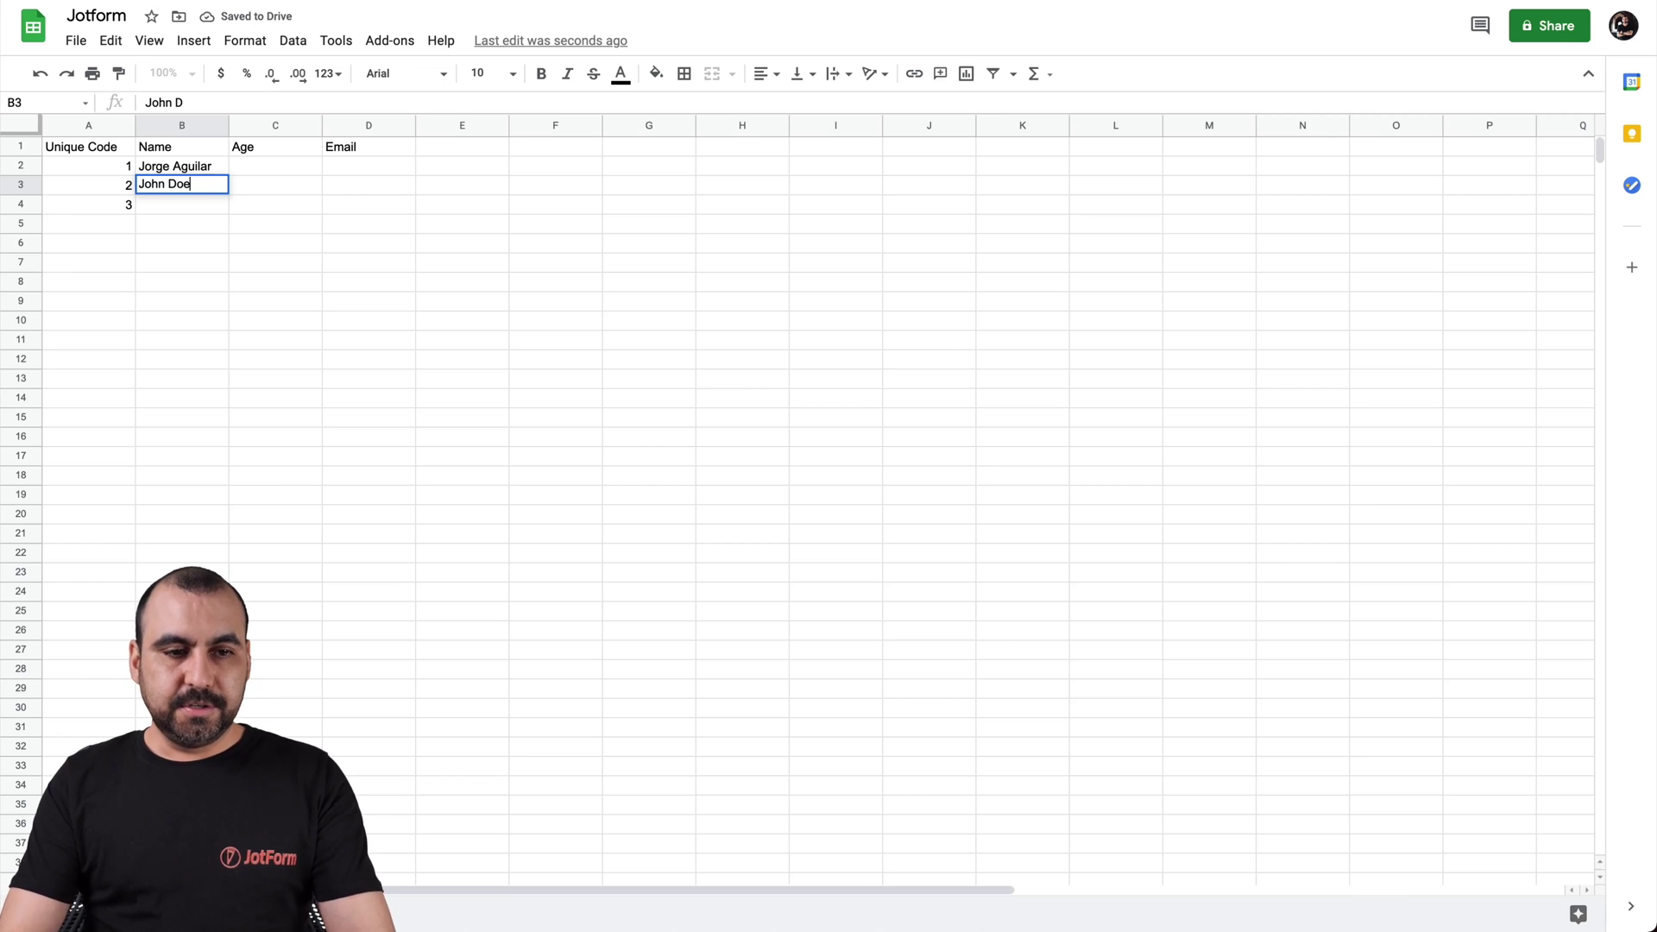
click(198, 208)
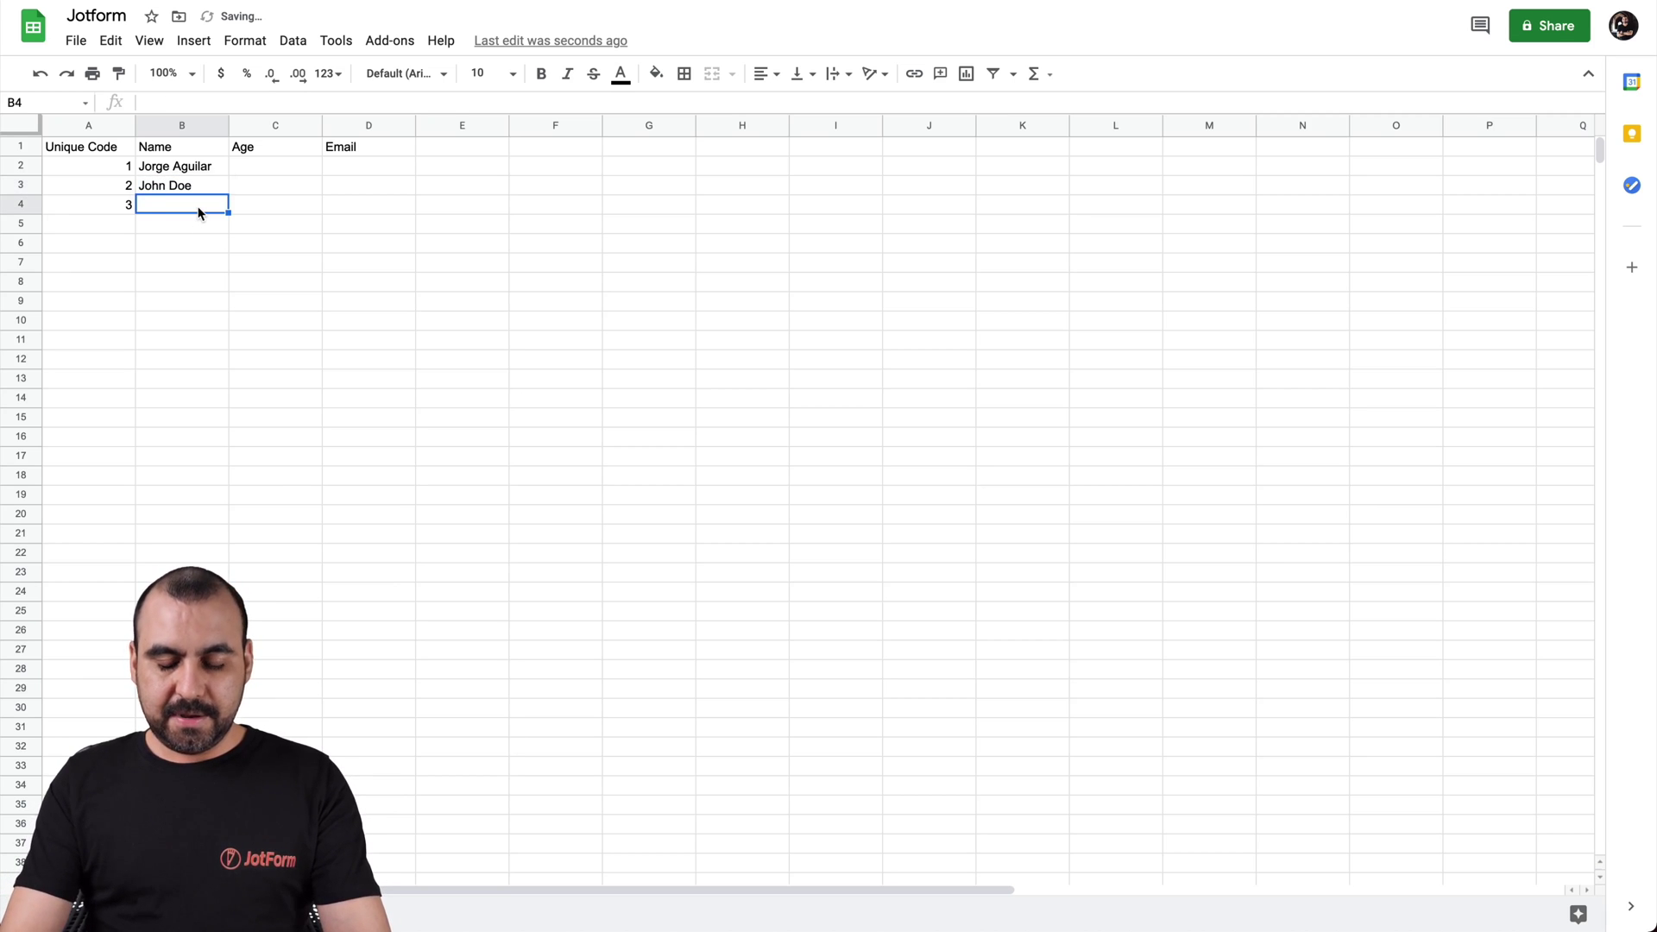
text(Tom)
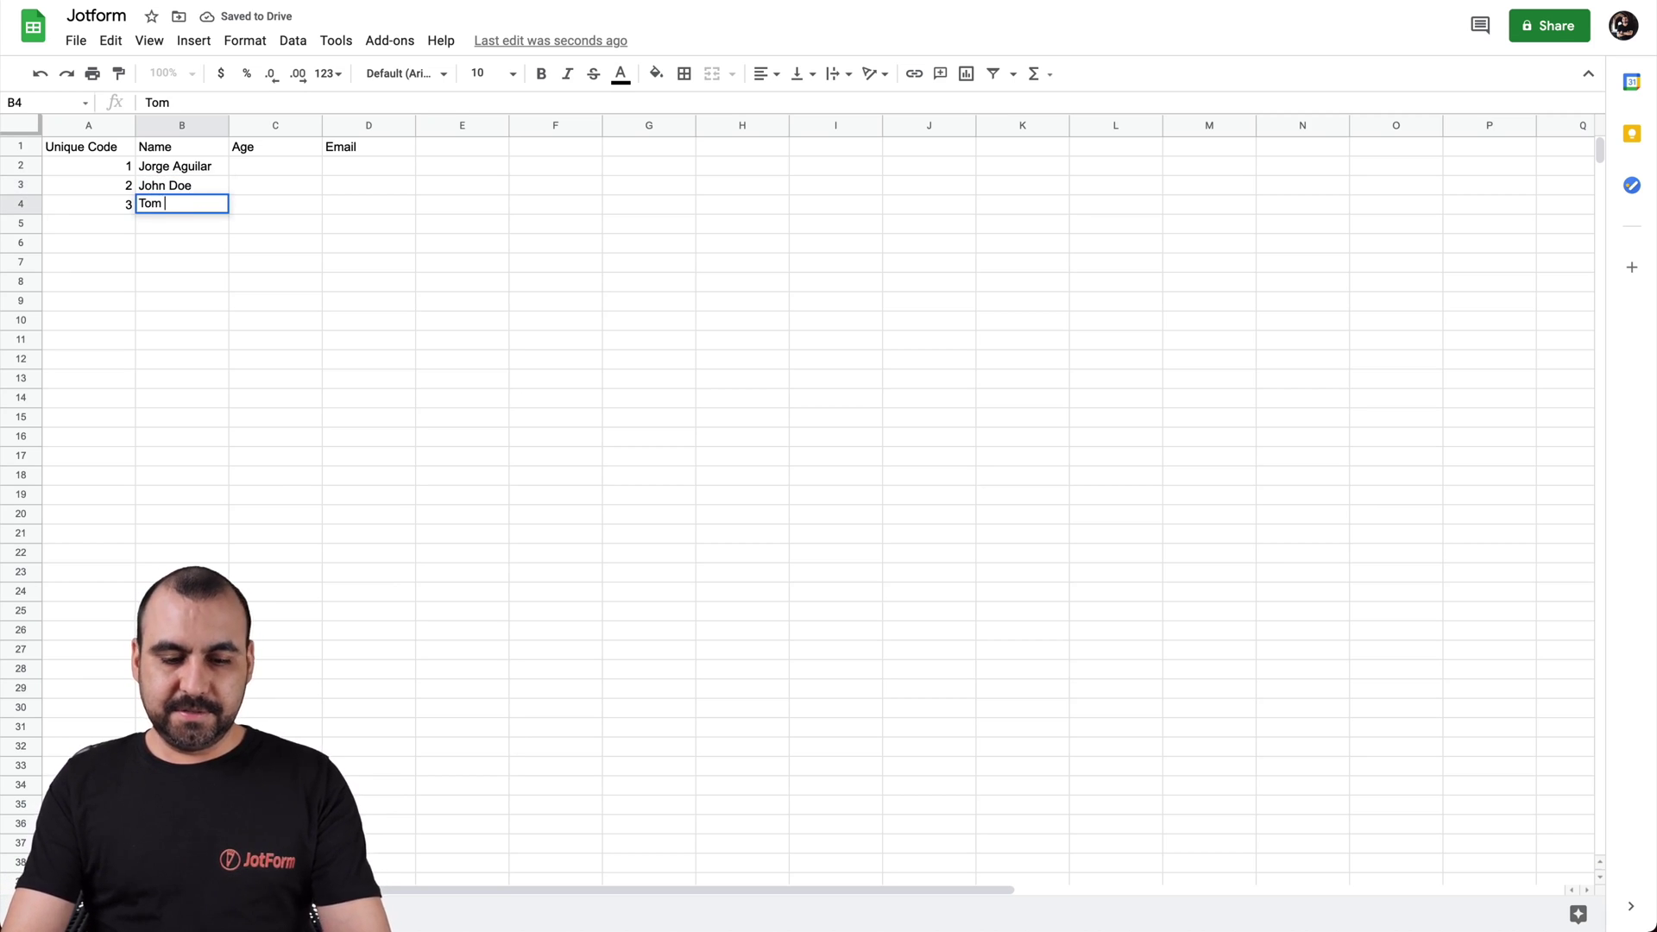
text( Tomas)
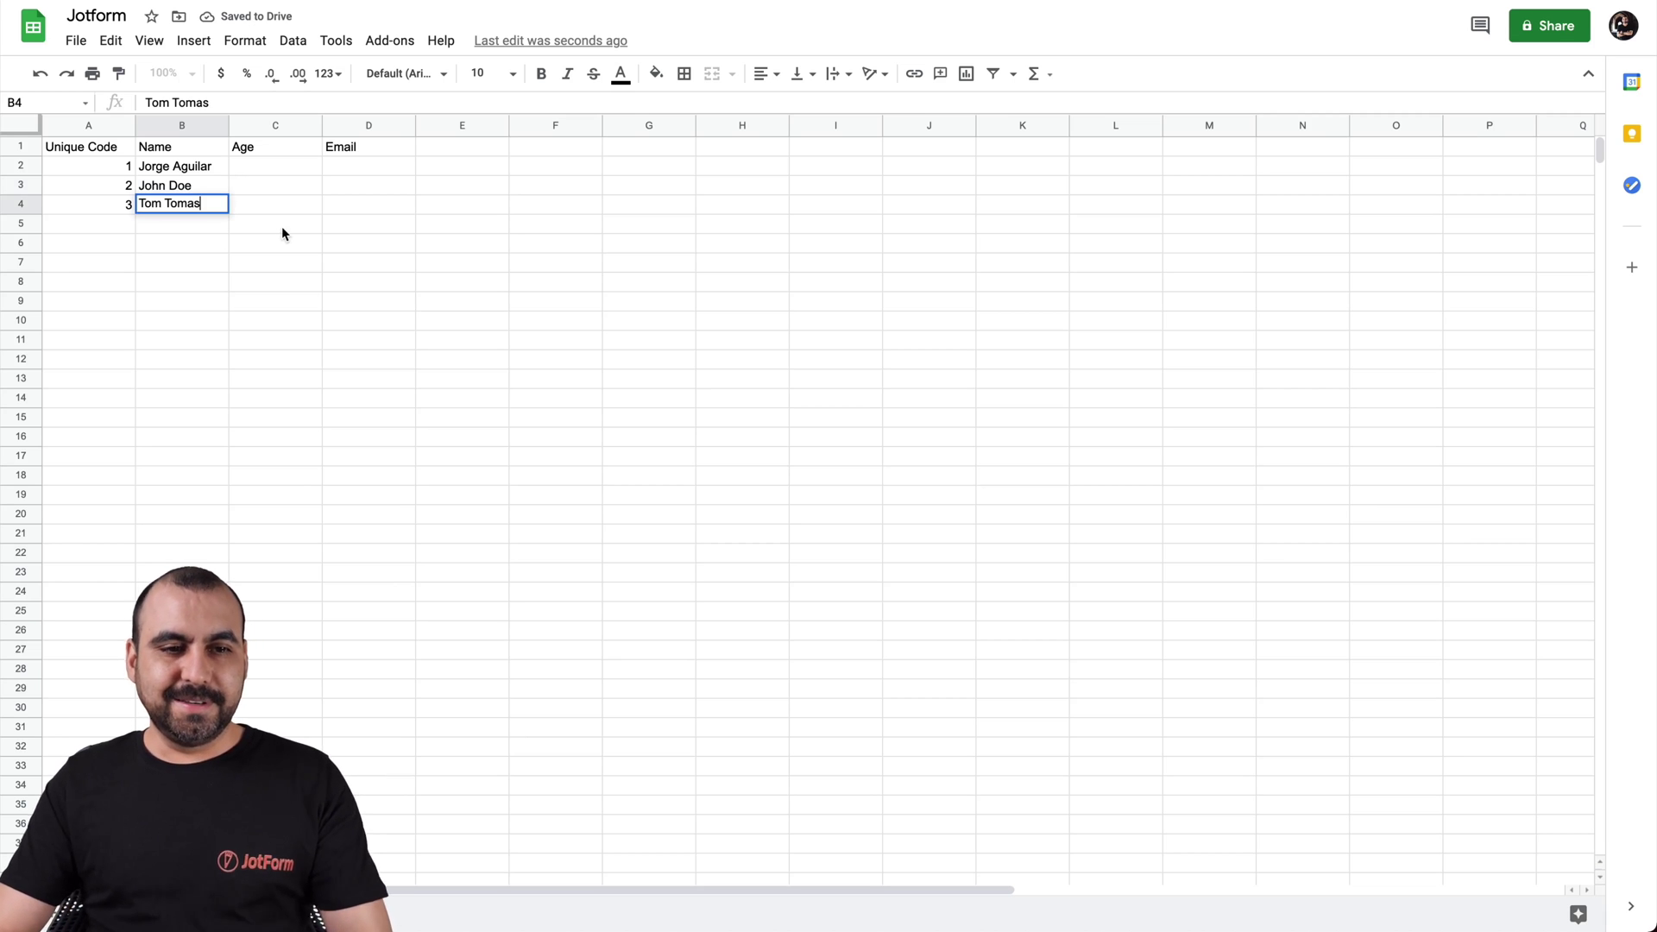
click(257, 200)
double_click(182, 208)
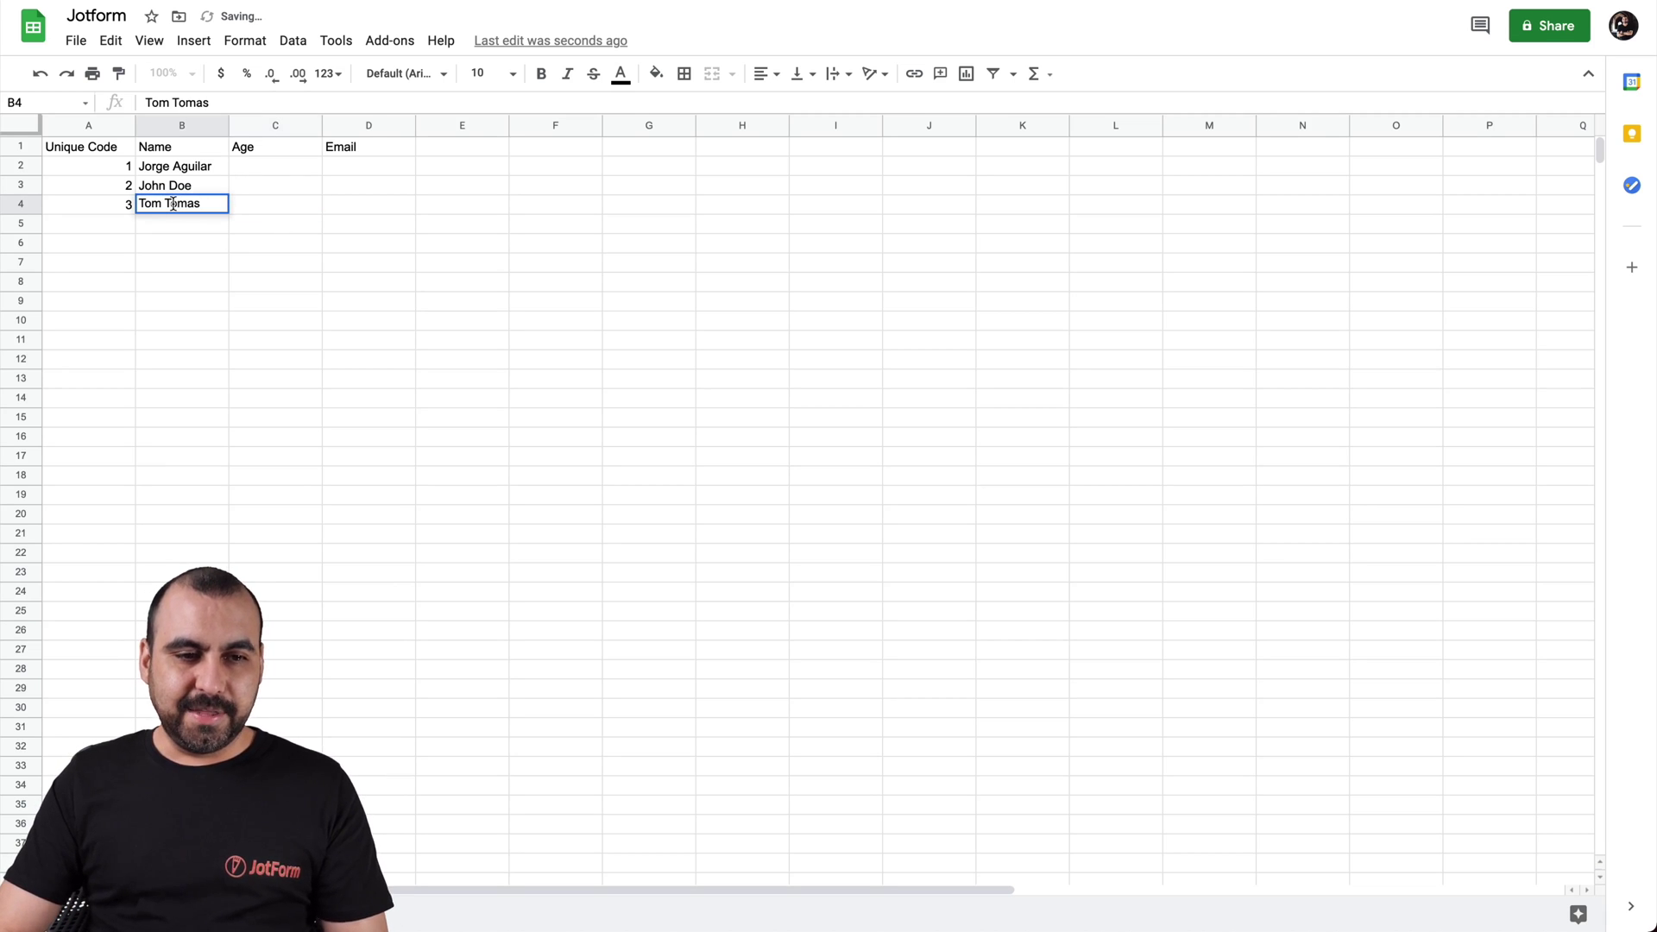
click(172, 204)
text(h)
click(311, 187)
Enter the ages 37, 22 and 56 in cells C2–C4
click(288, 169)
text(37)
click(288, 185)
text(22)
click(291, 206)
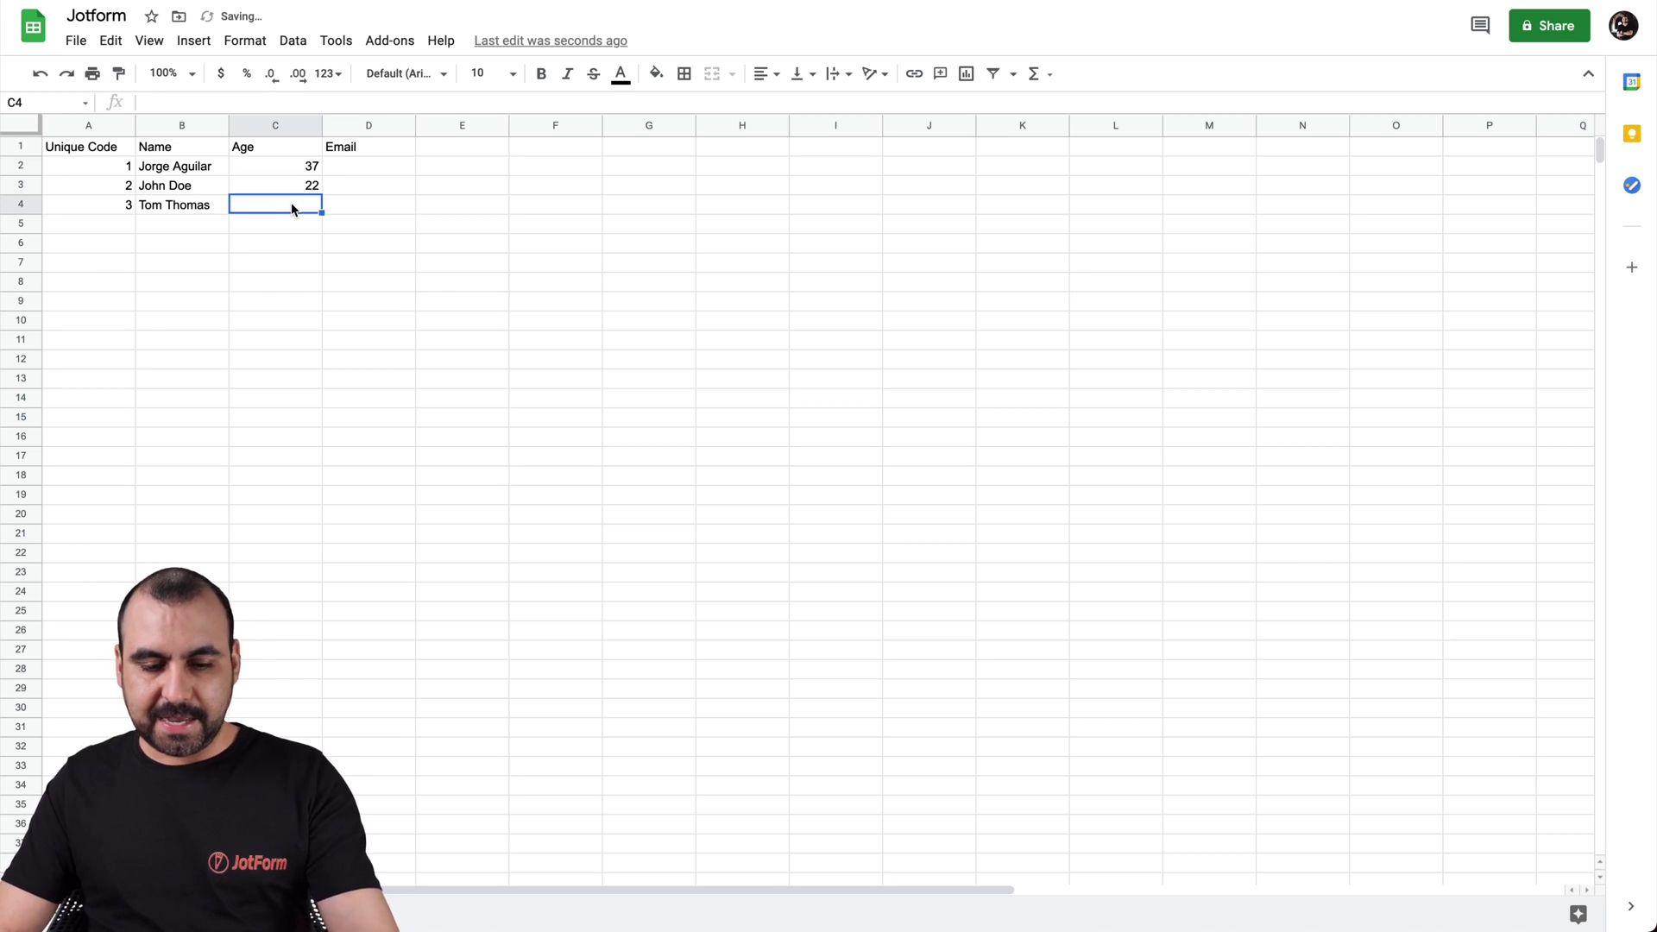
text(56)
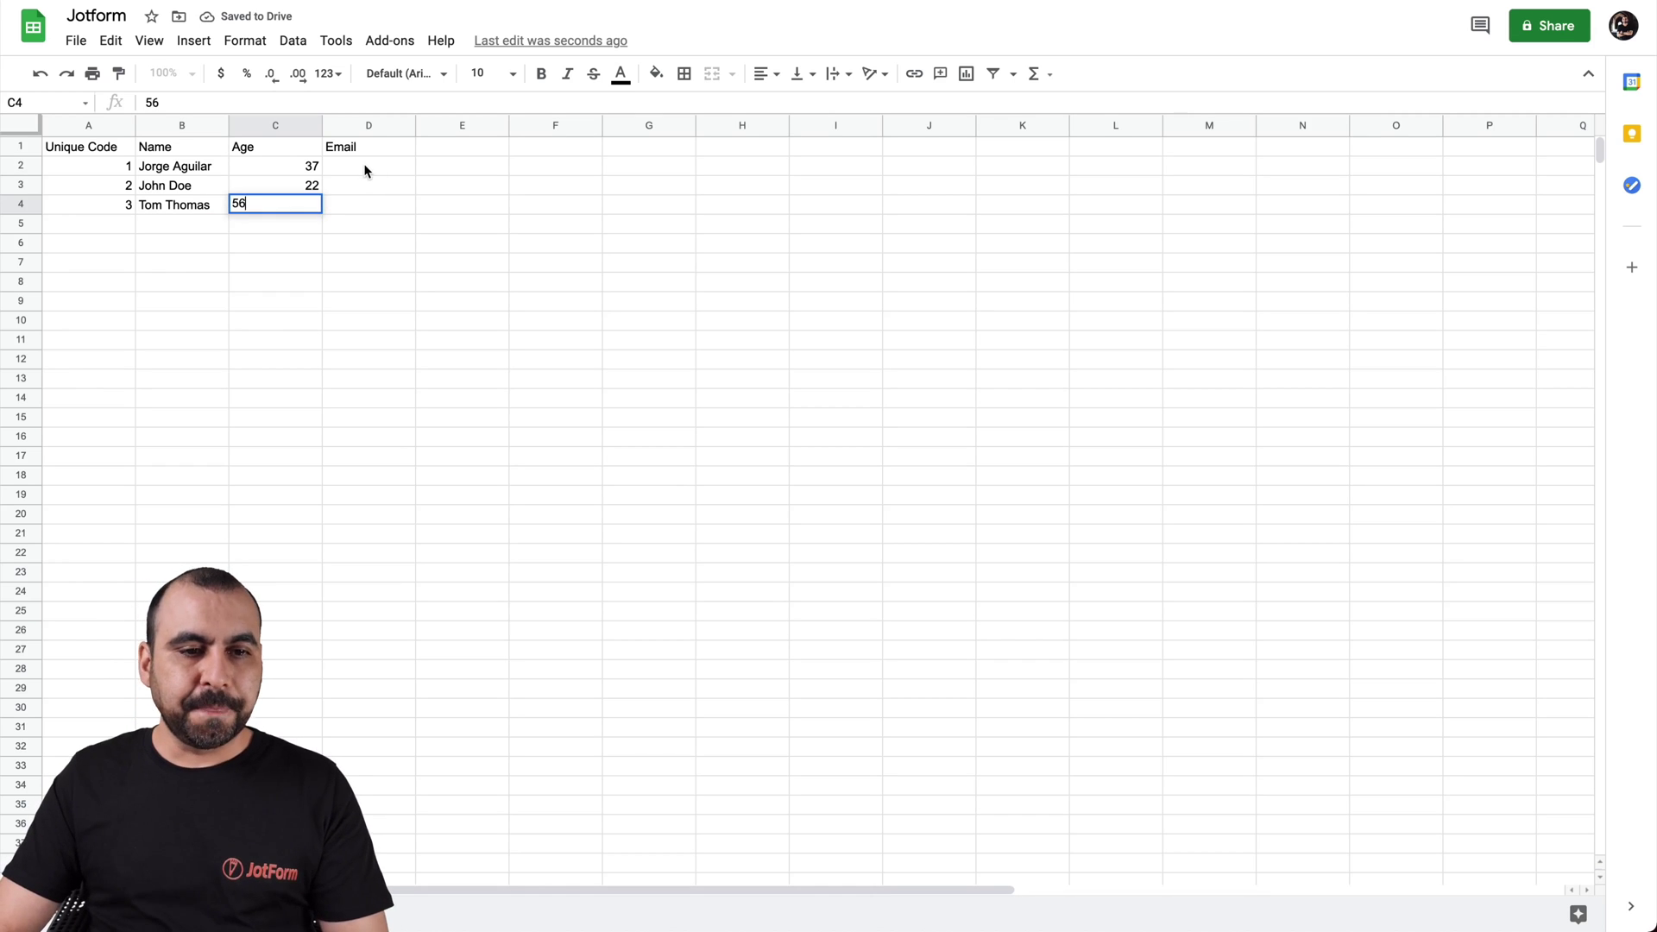
Fill three numbered test e-mail addresses into D2–D4
click(365, 165)
text(test@)
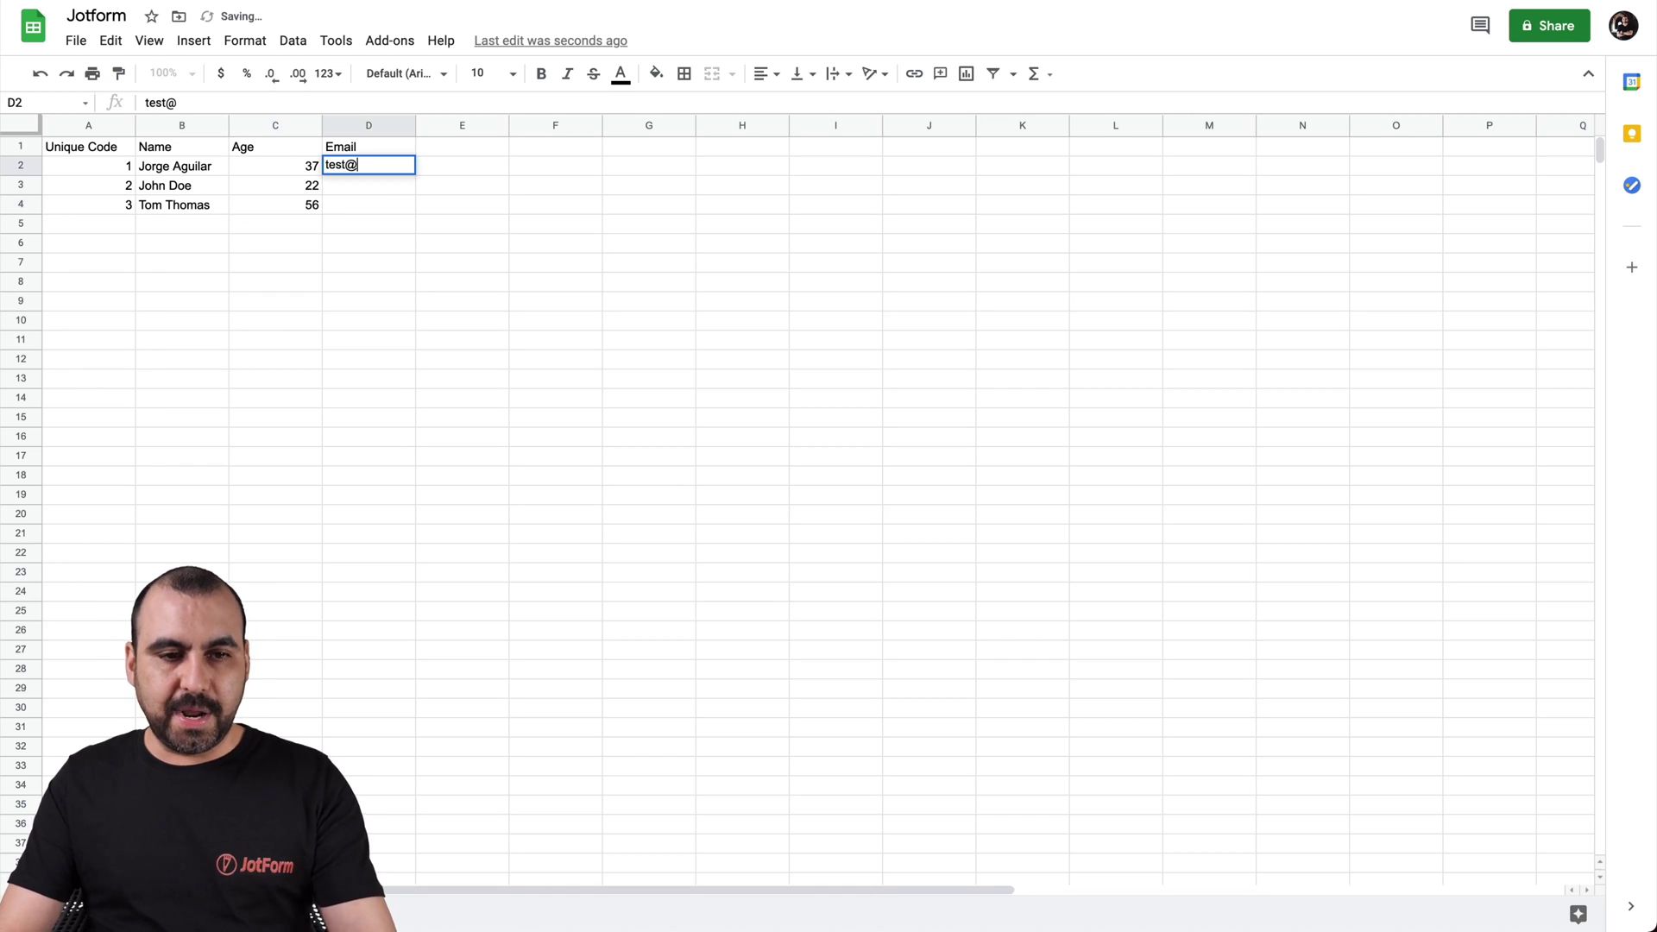
text(test.com)
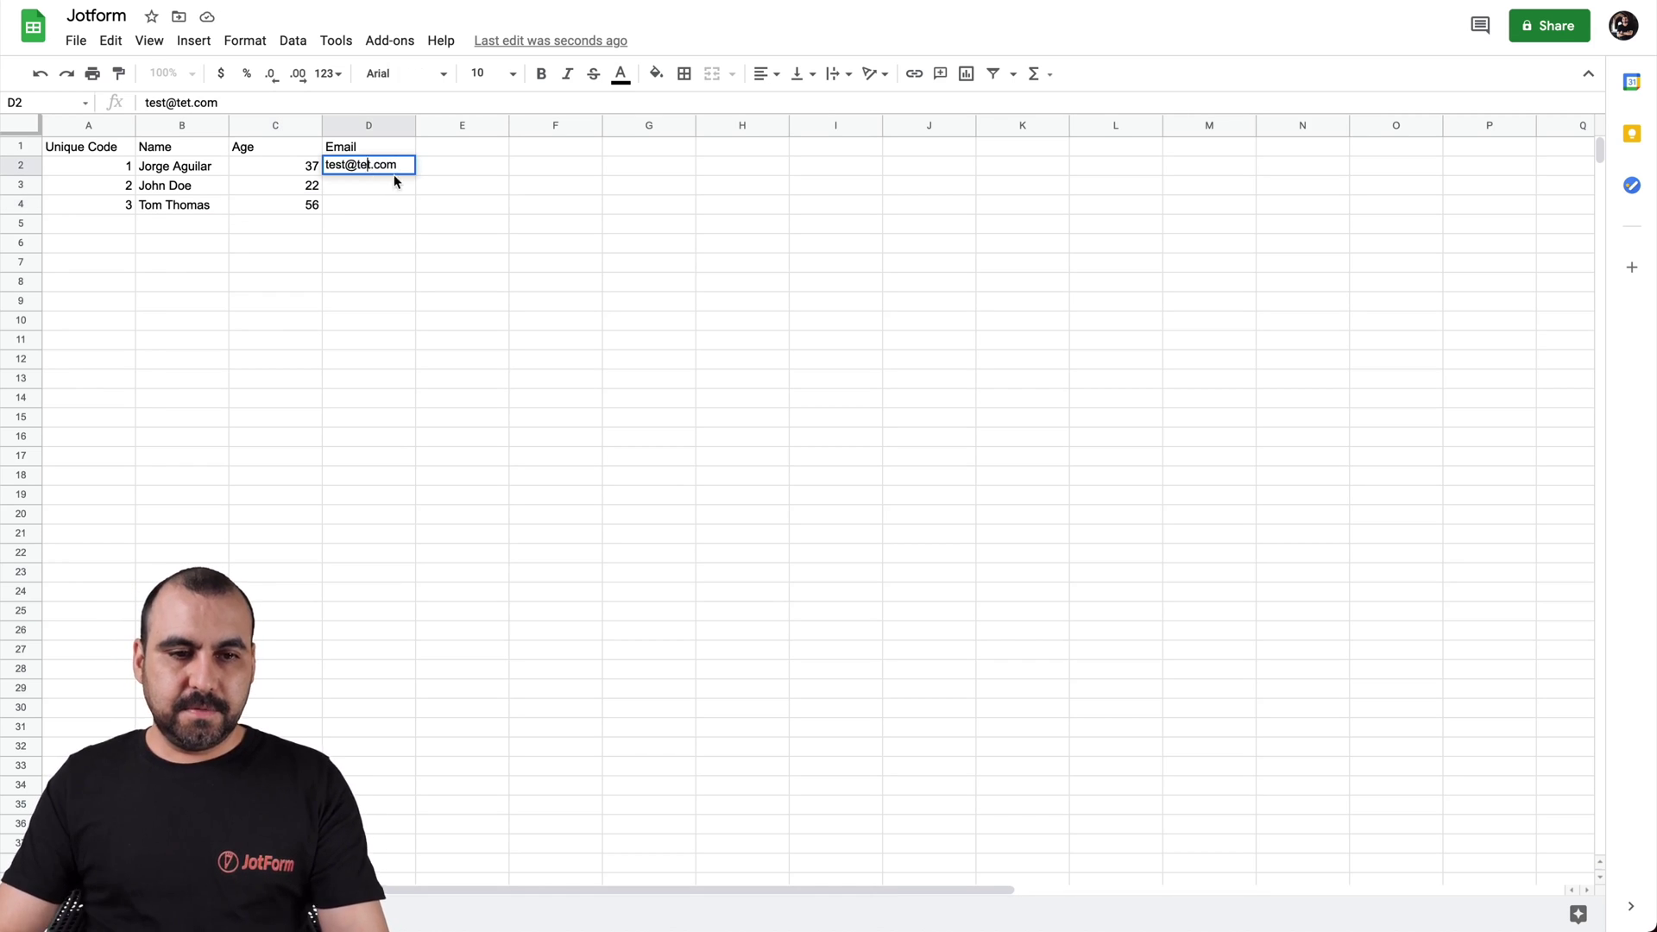
click(381, 184)
text(test@test.com)
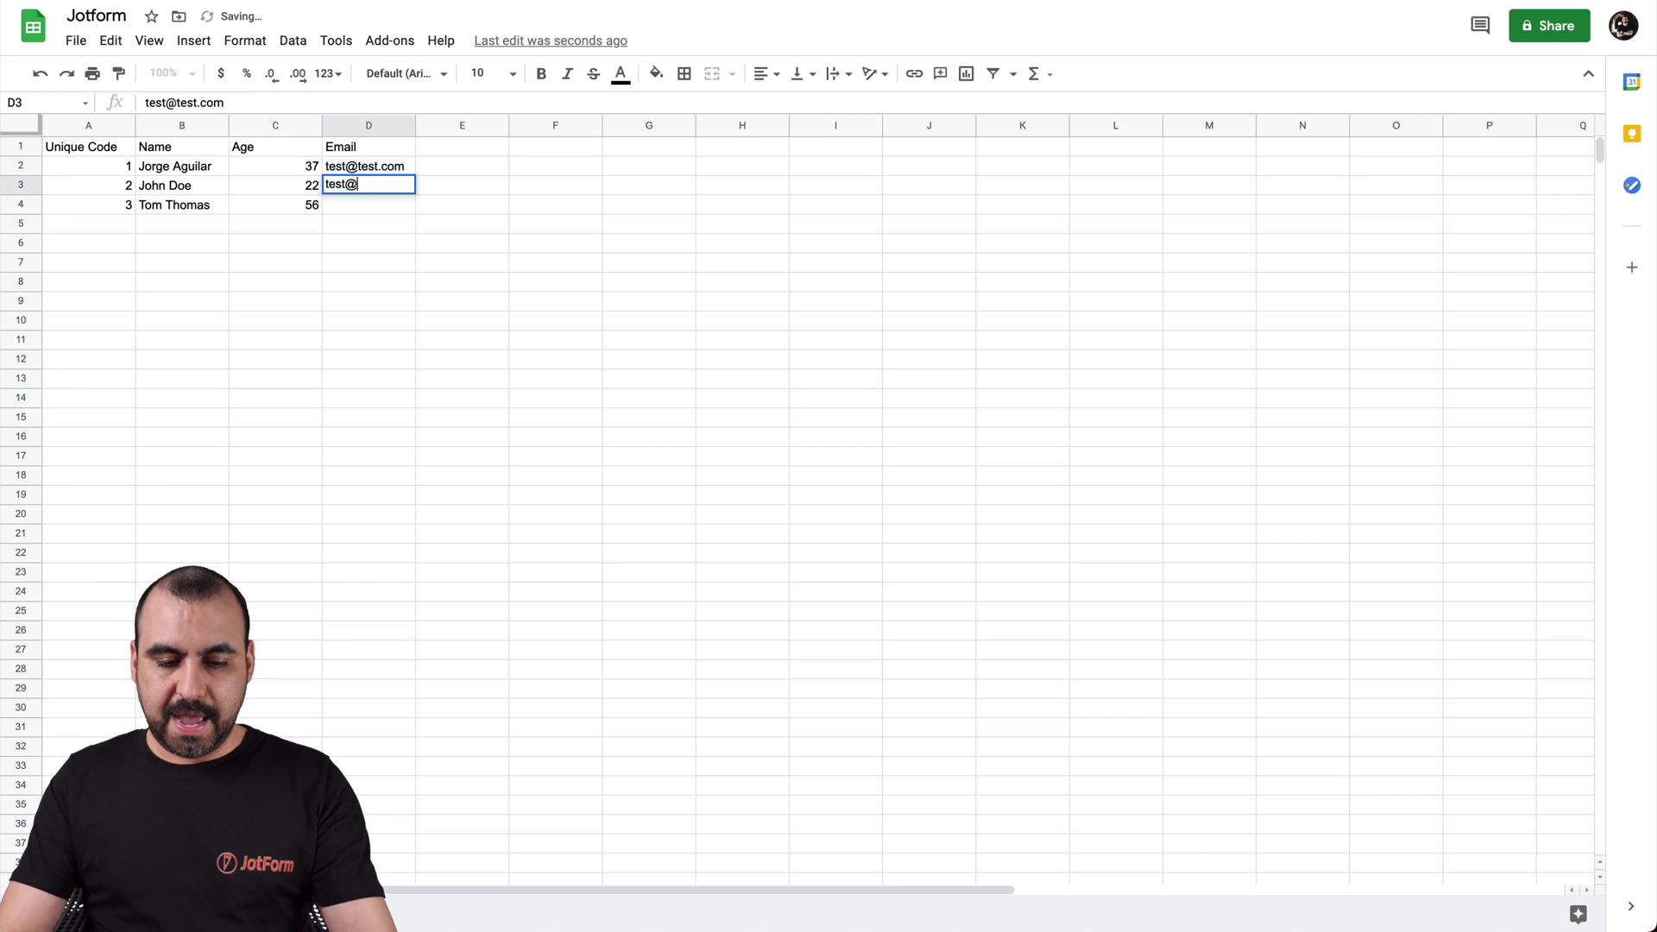
text(2)
key(Return)
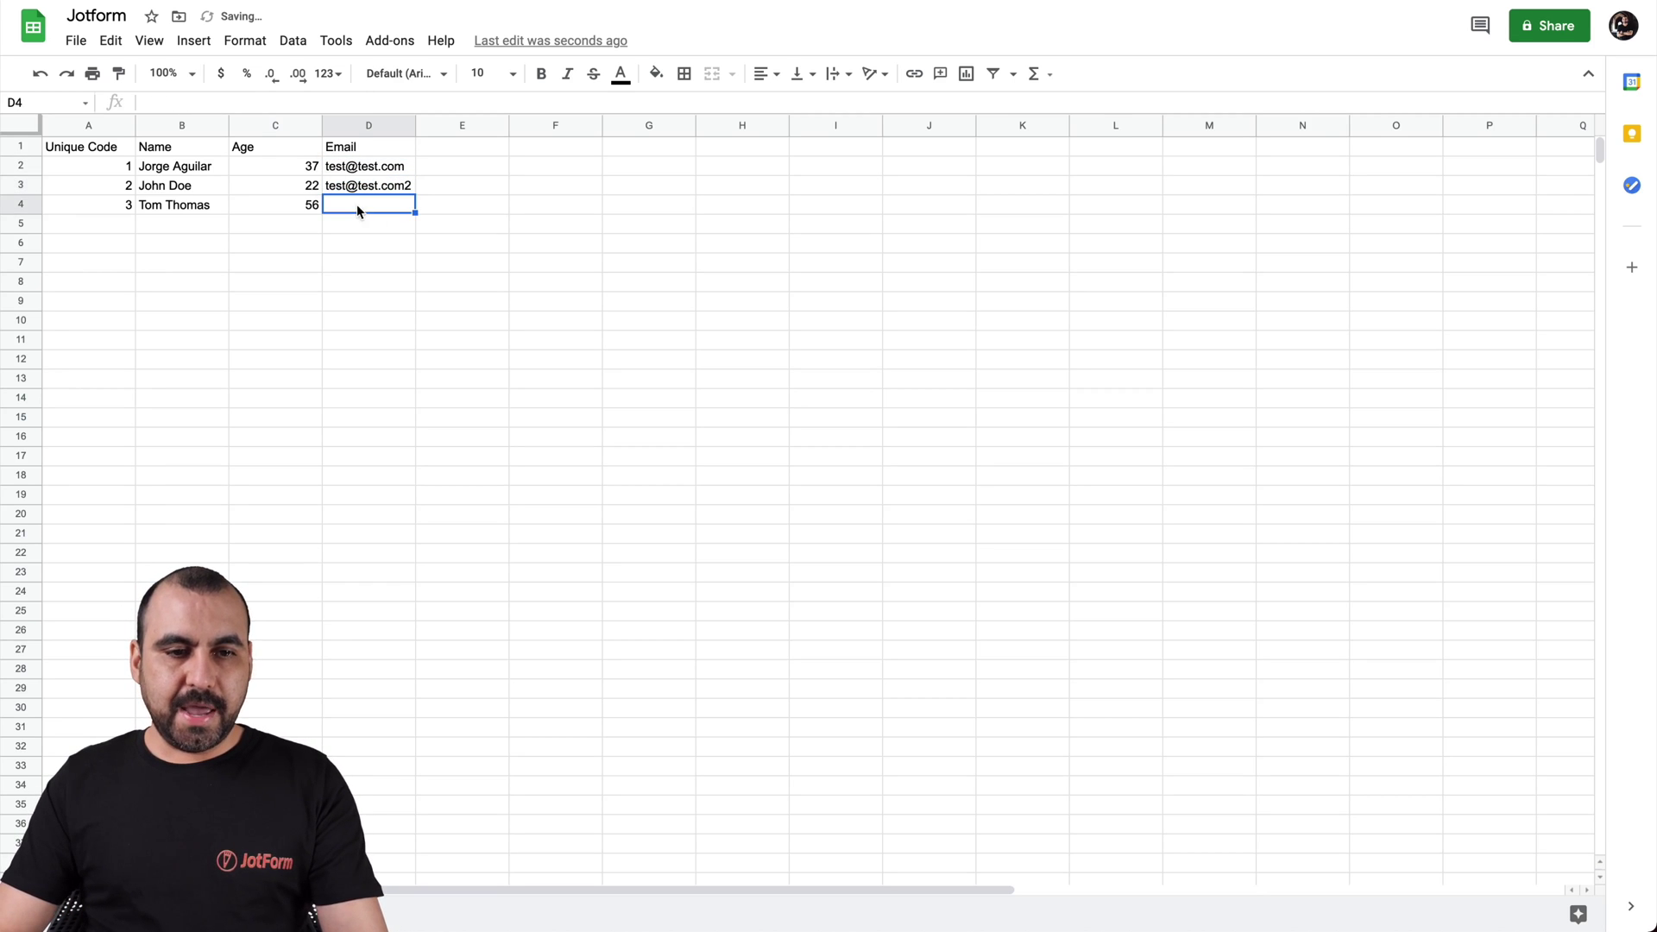
key(Up)
click(354, 208)
key(ctrl+v)
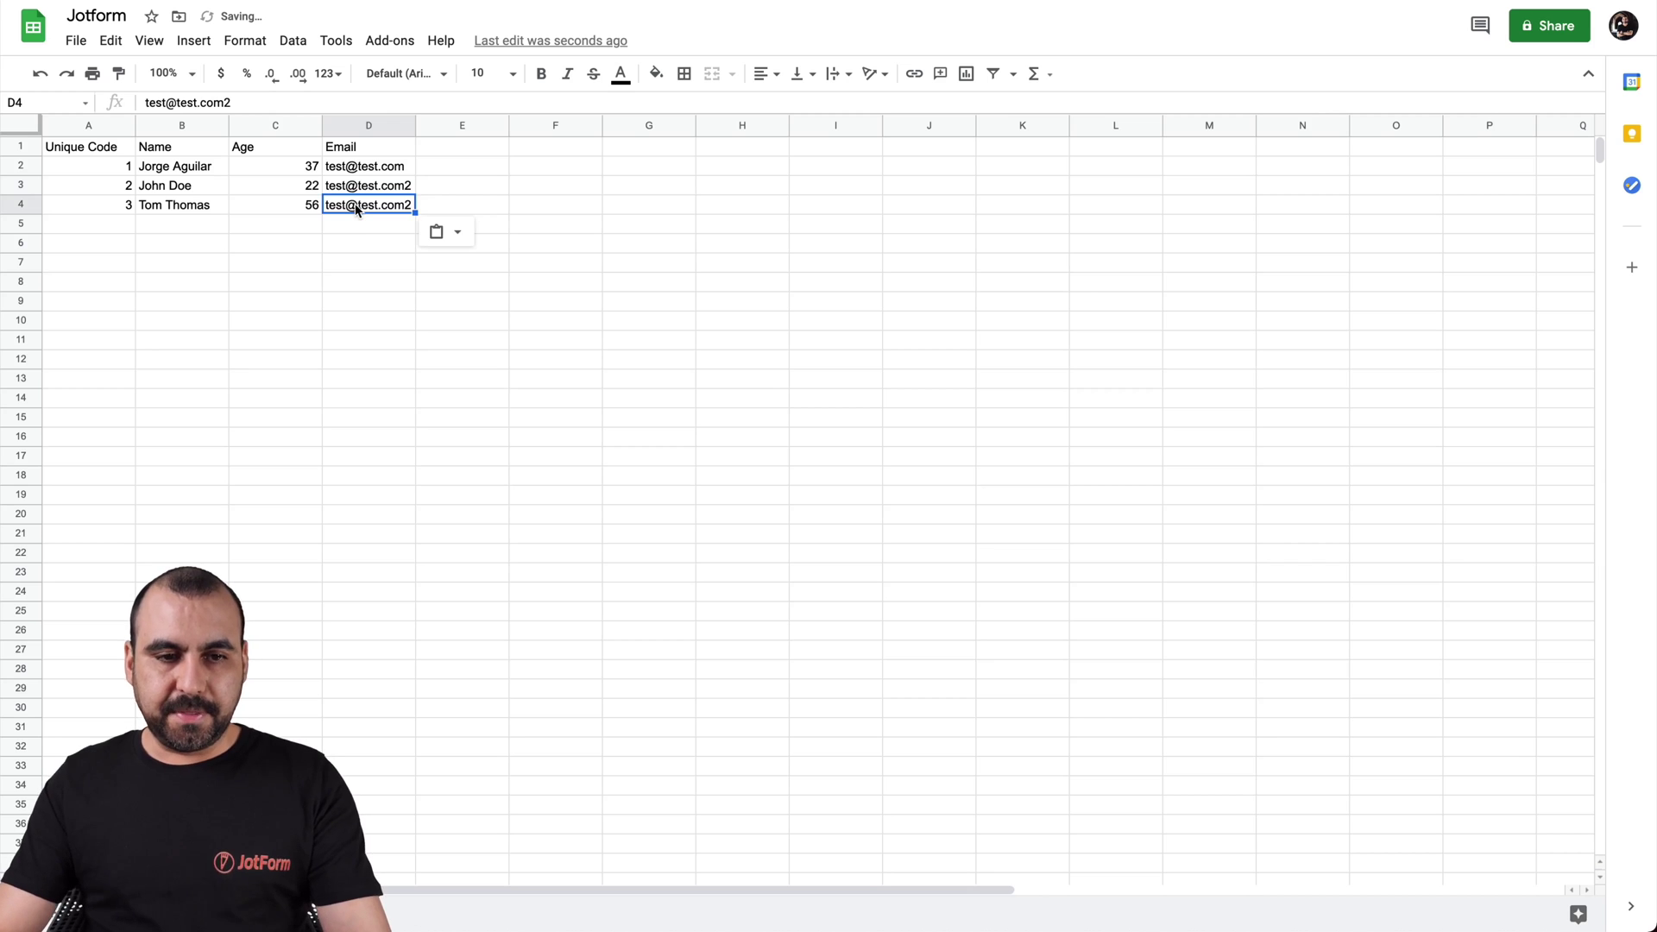
double_click(406, 205)
key(BackSpace)
text(3)
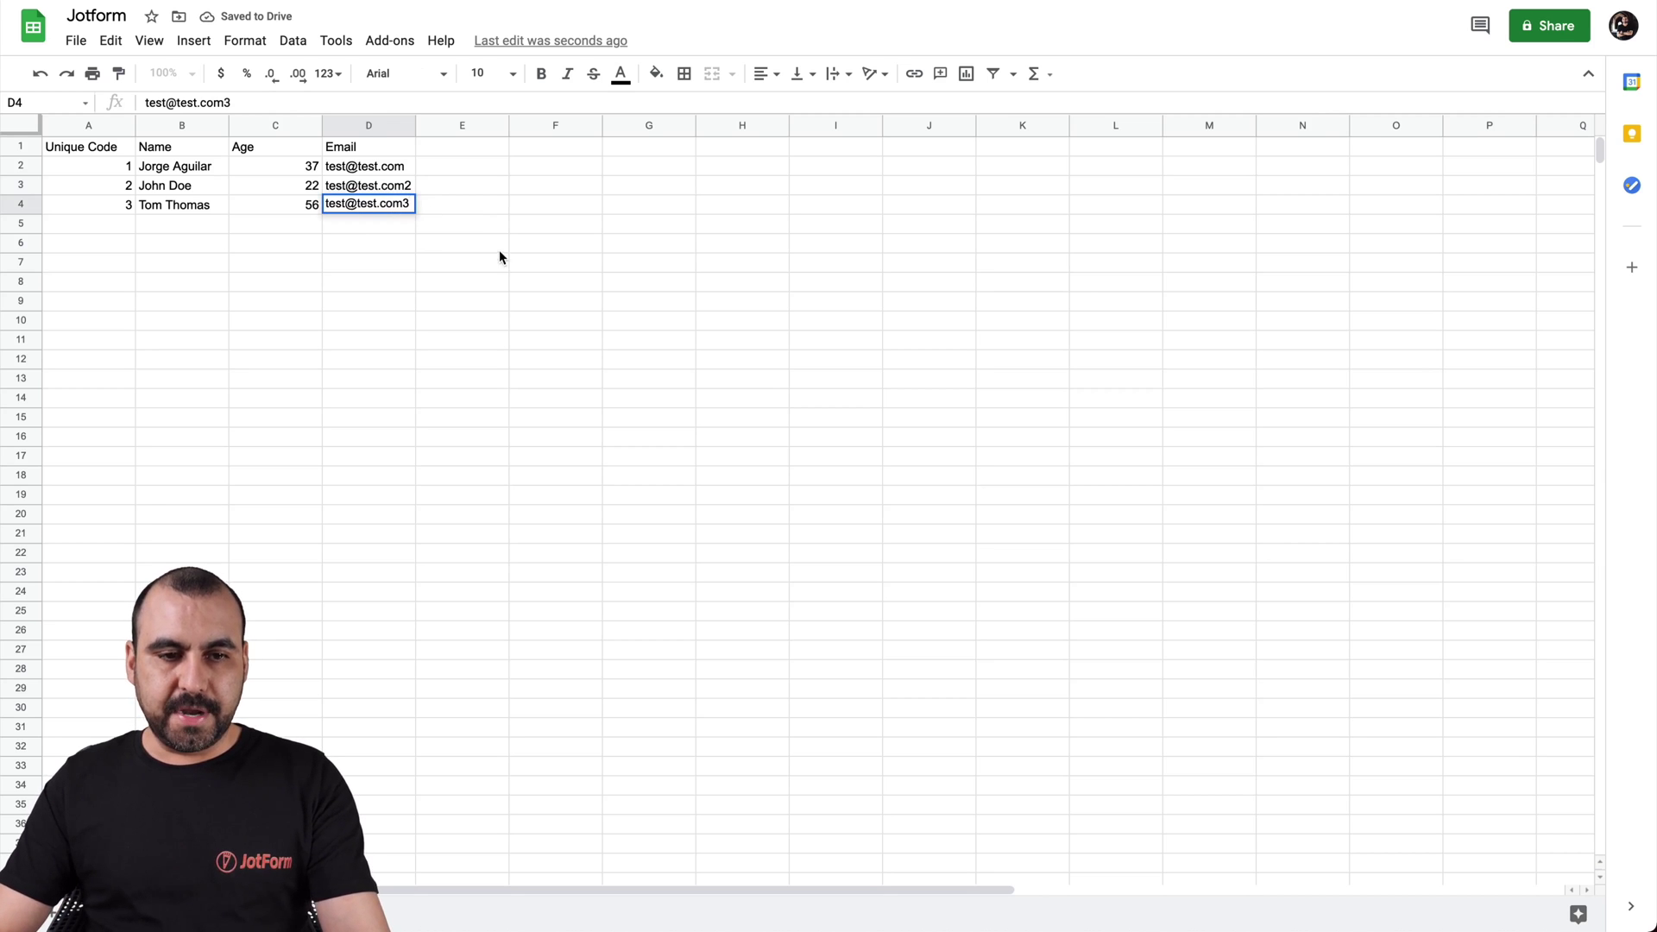
click(511, 228)
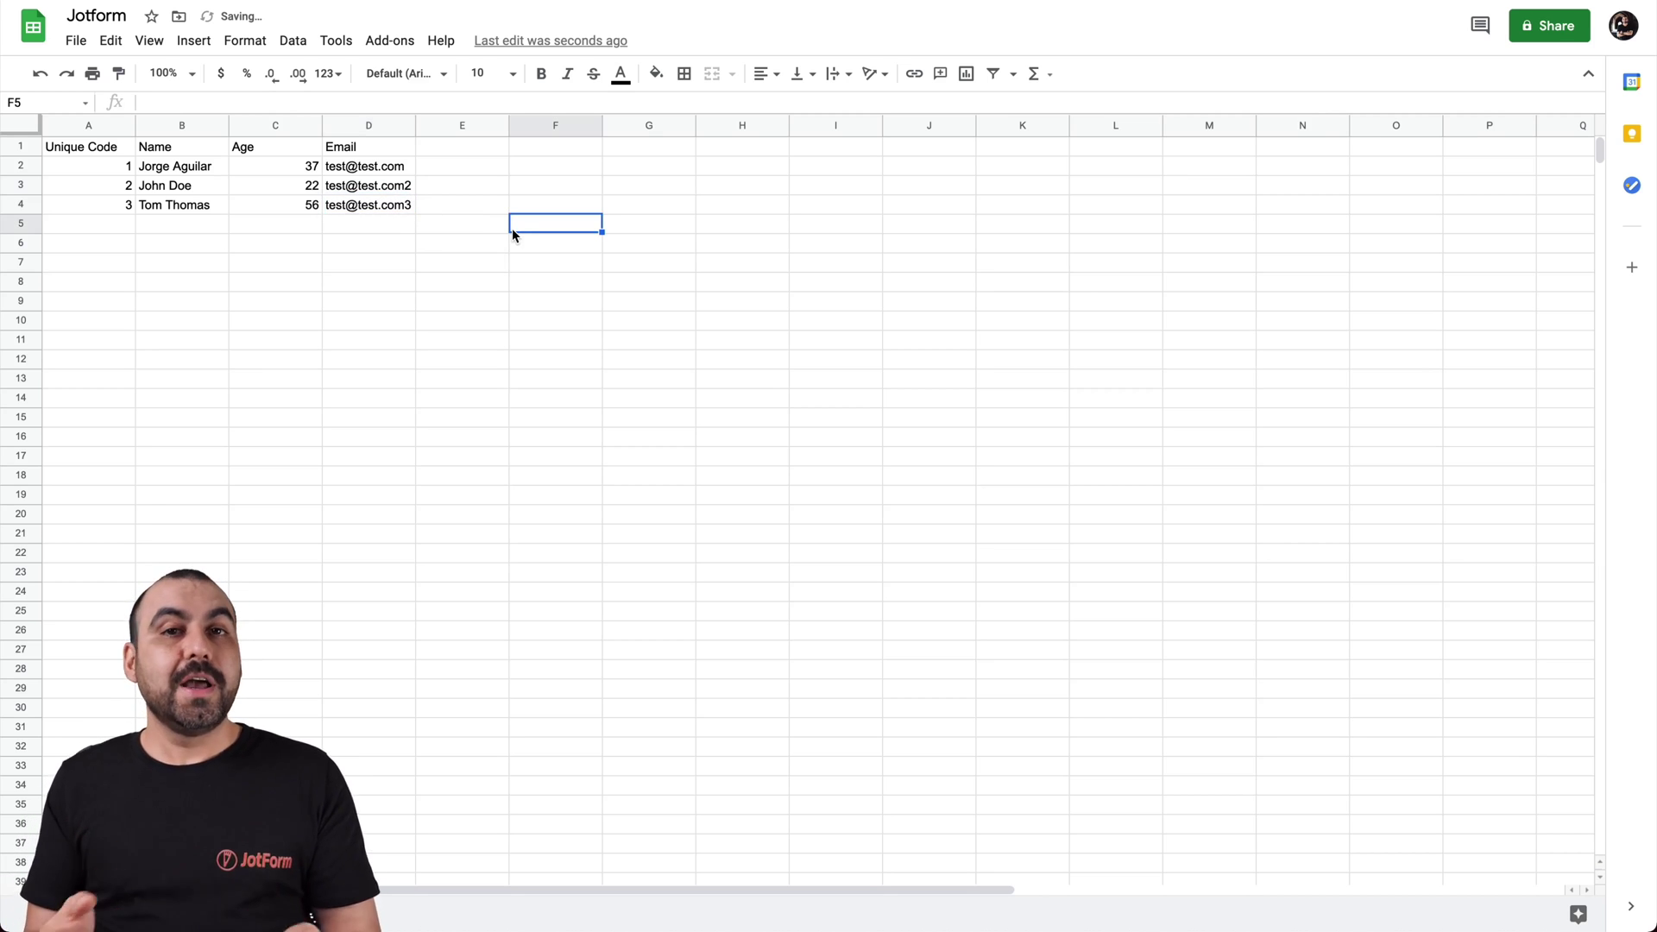
Download the Jotform sheet as a Microsoft Excel .xlsx file to the Desktop
click(76, 41)
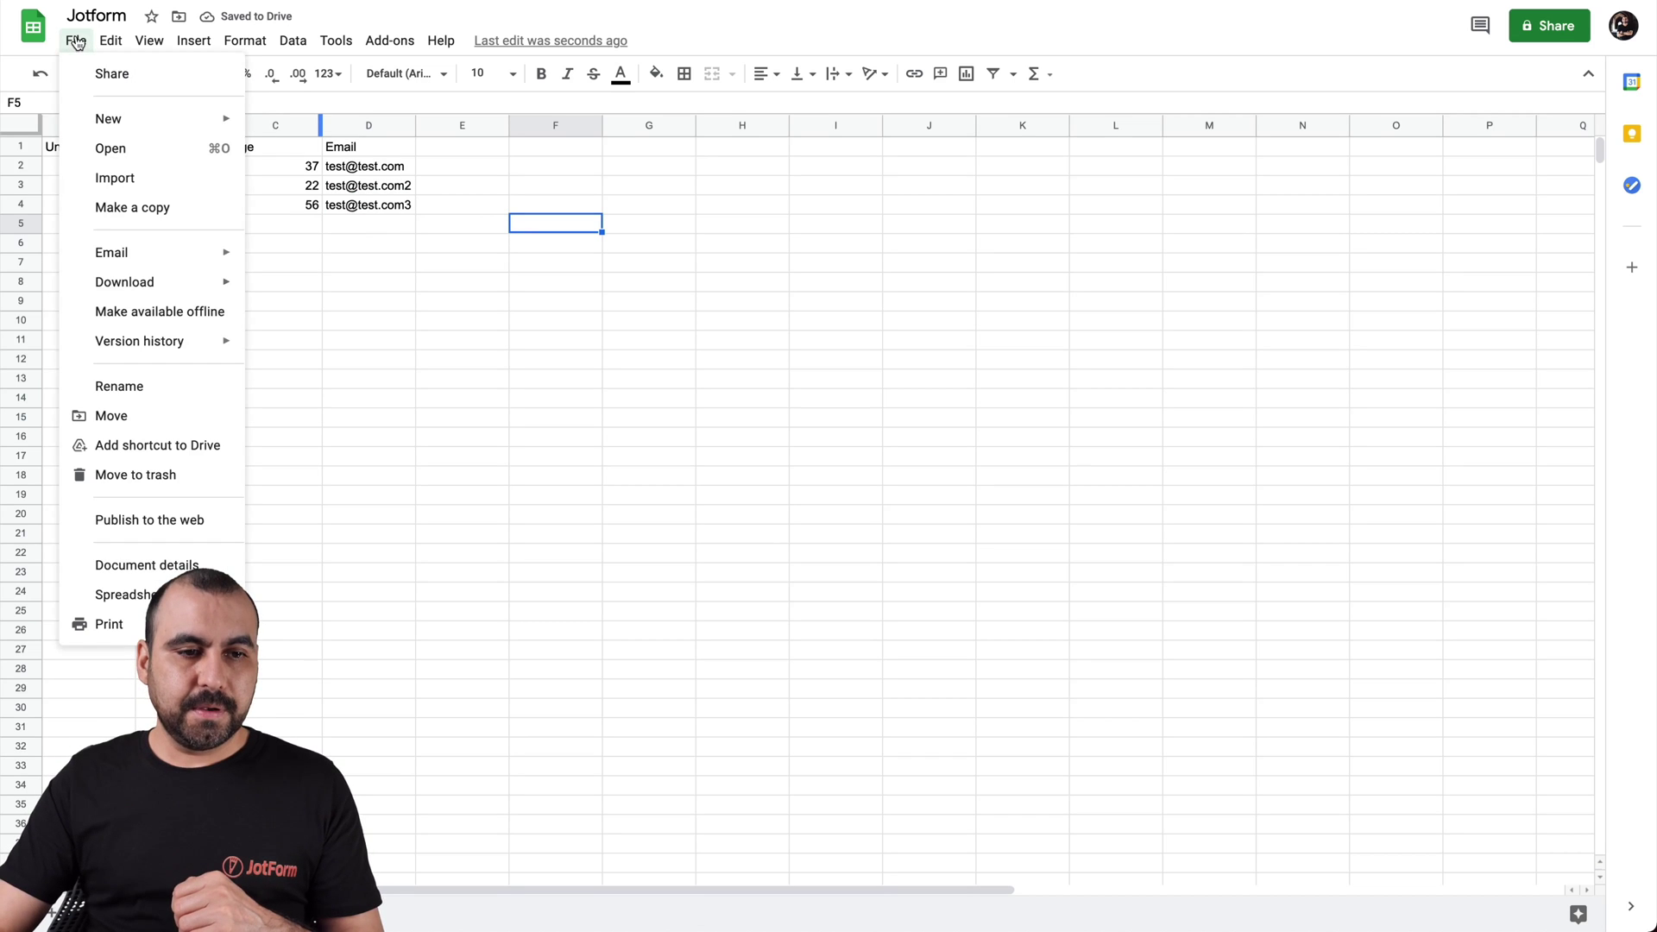
mouse_move(183, 290)
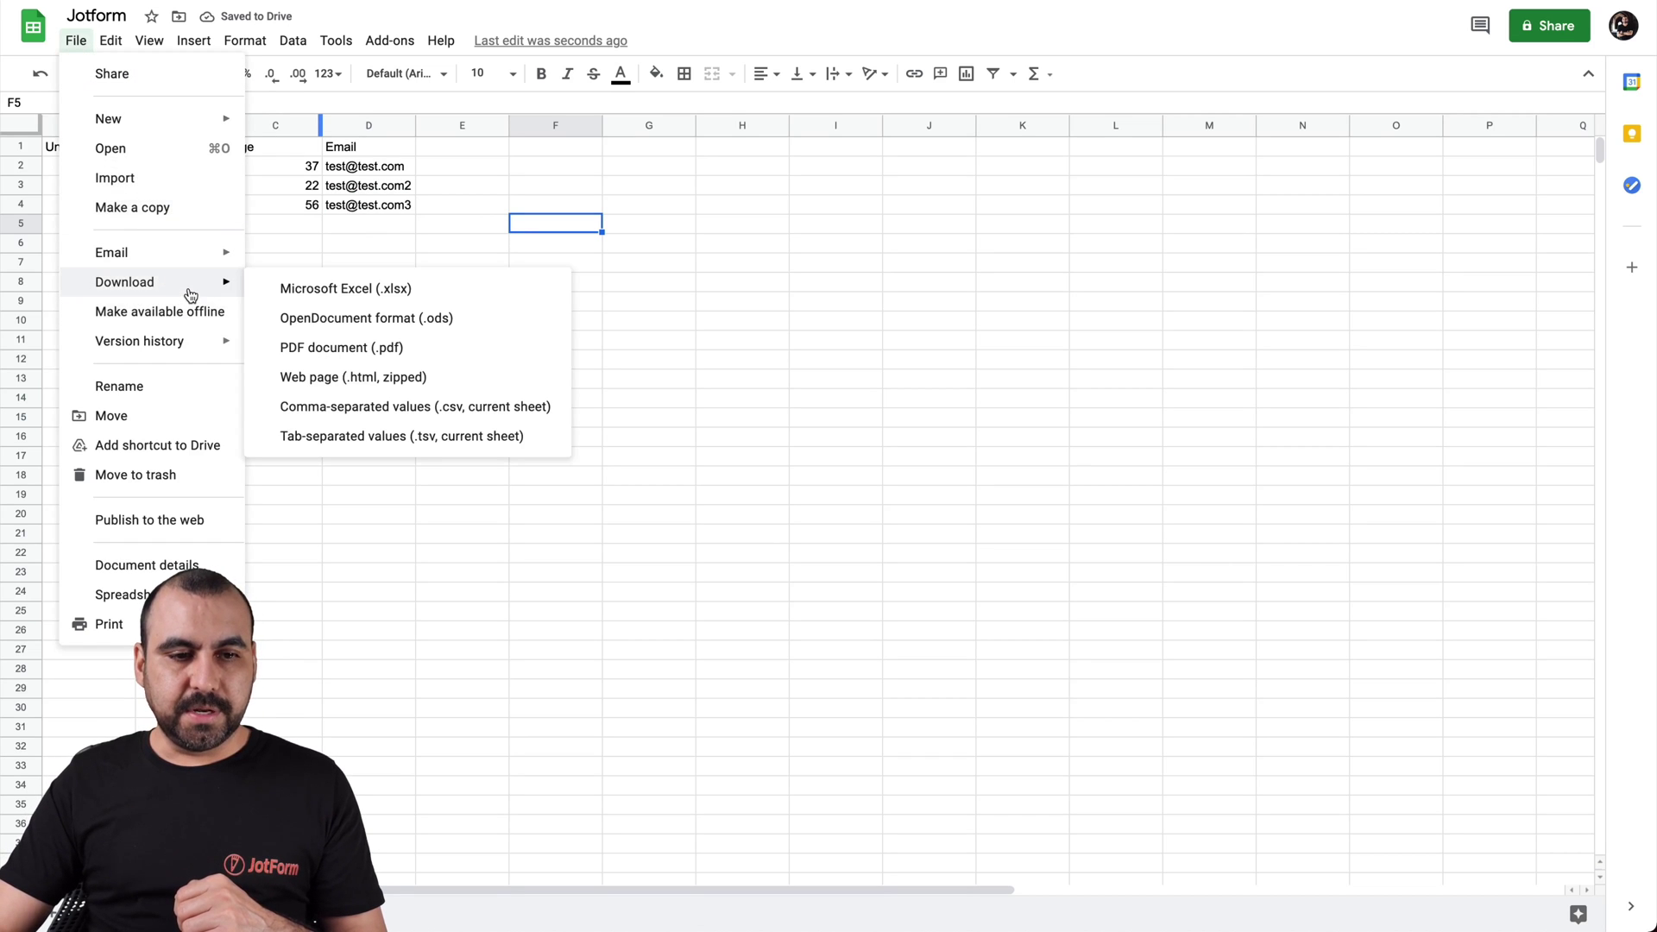
click(390, 296)
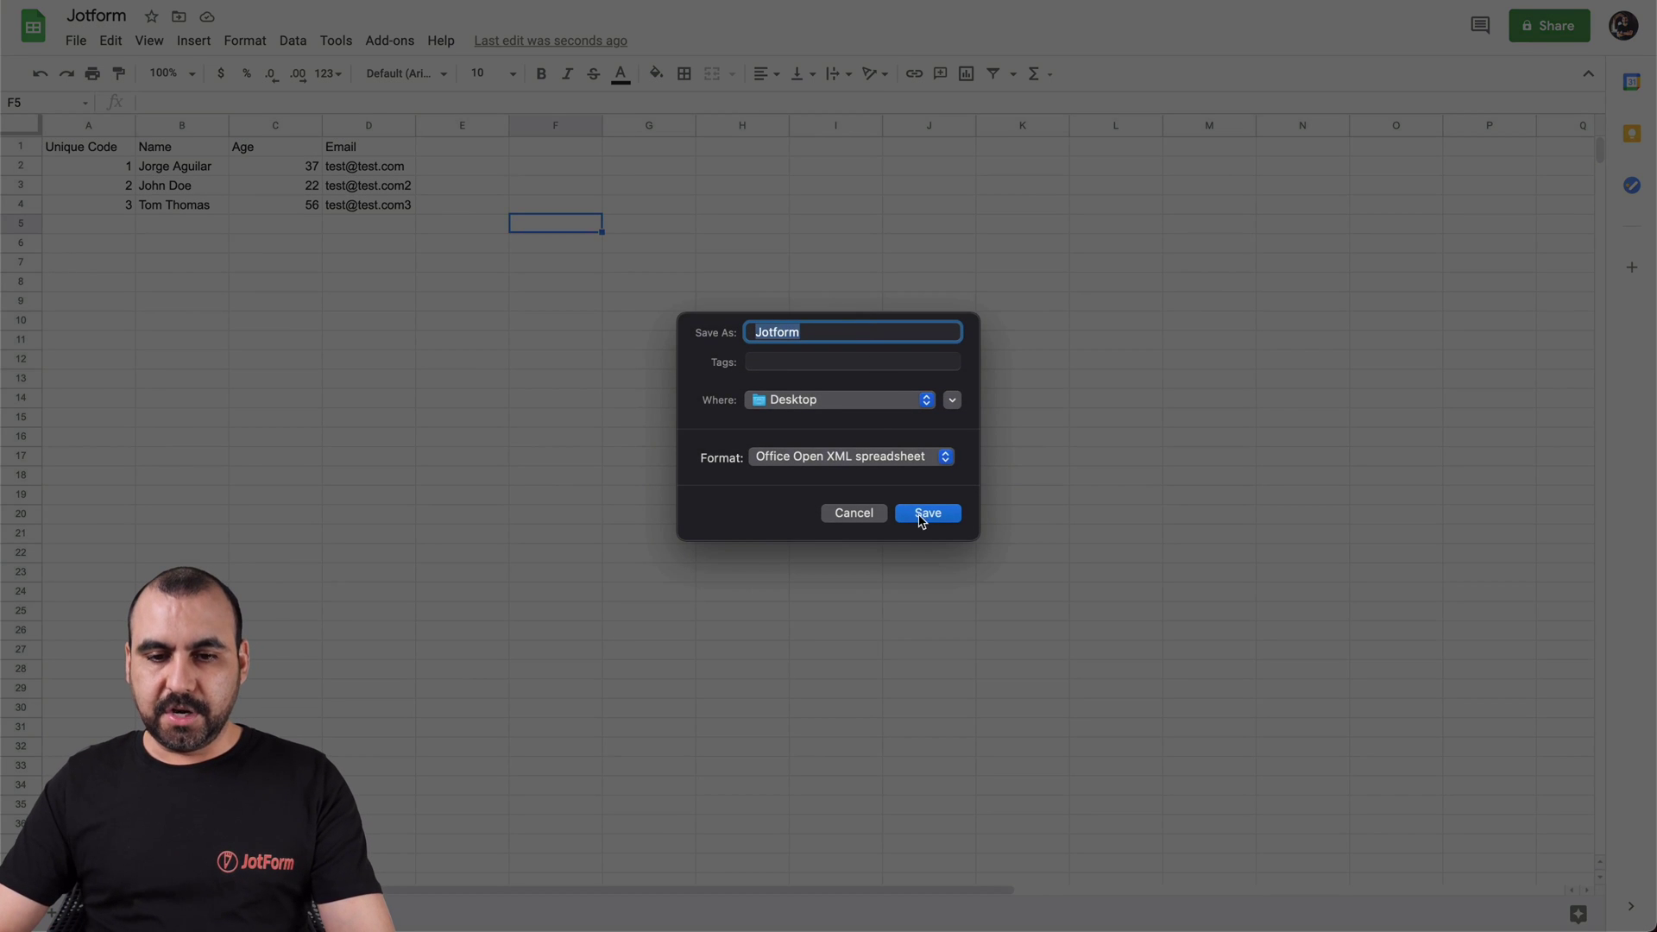
click(939, 514)
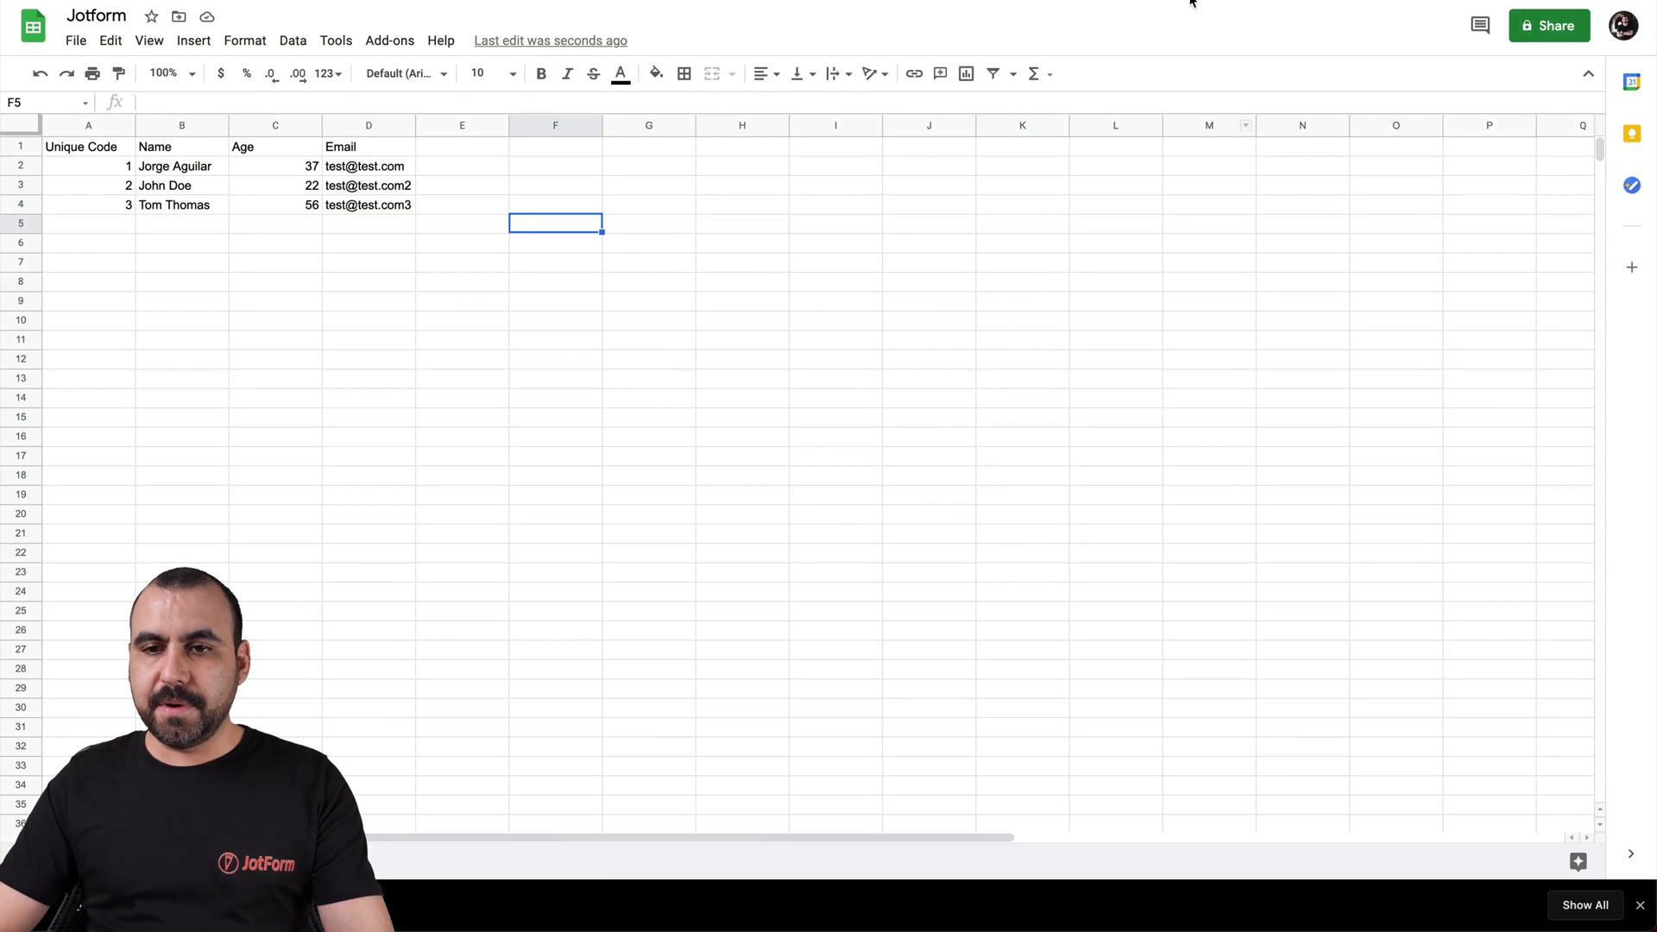
key(ctrl+Tab)
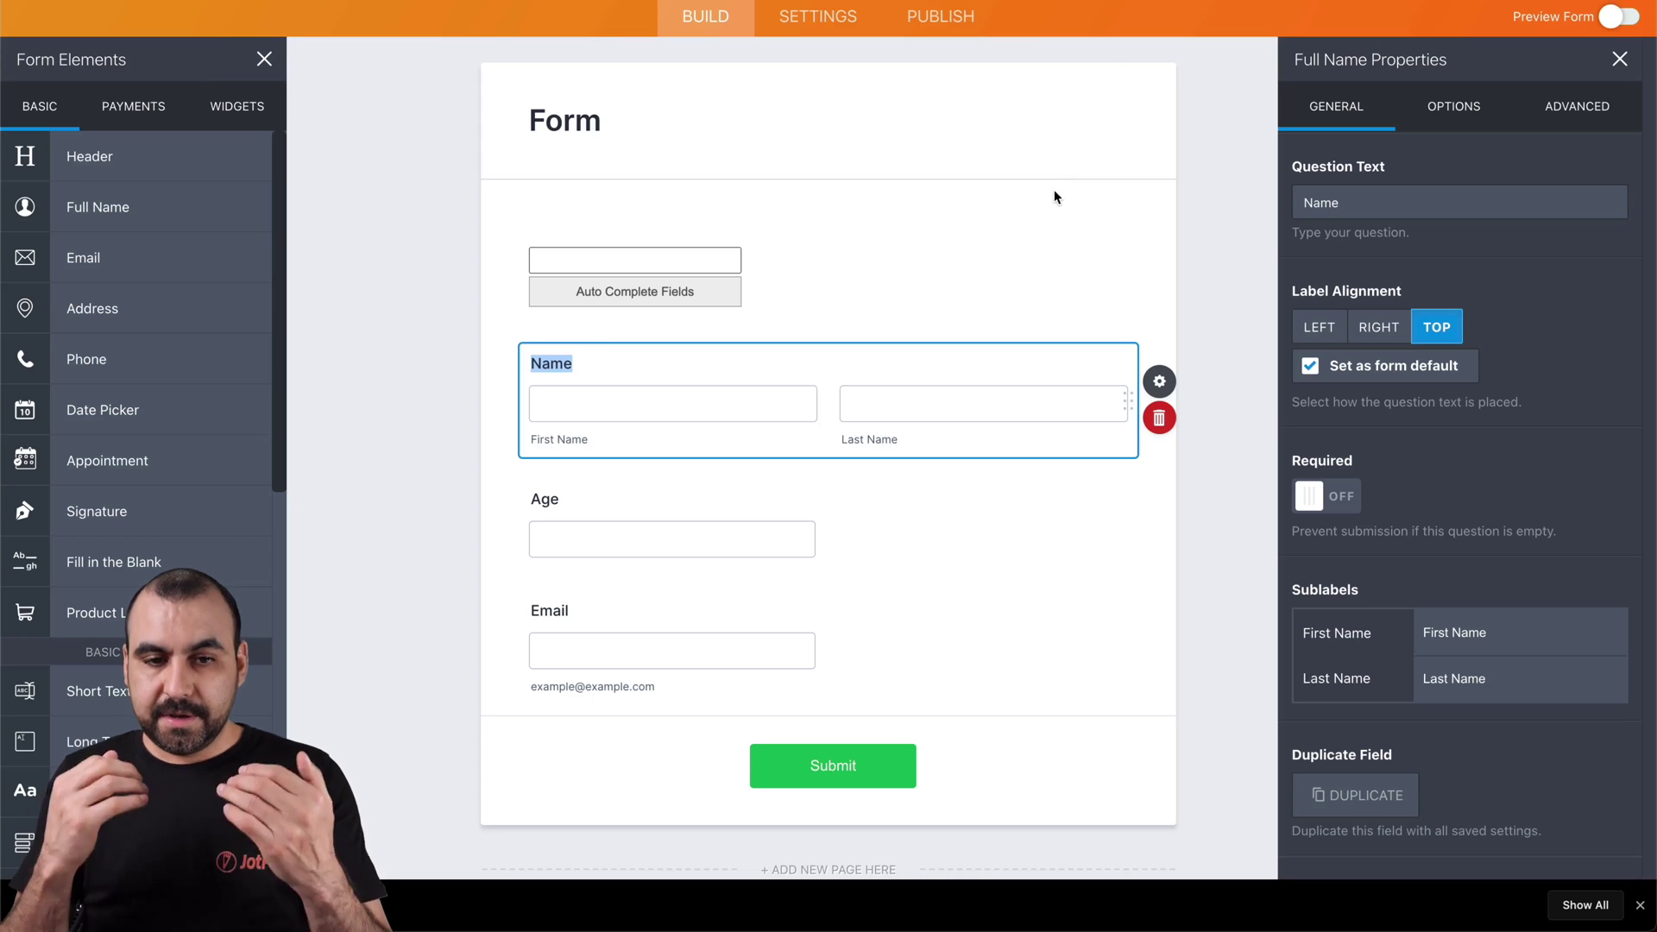
Upload Jotform.xlsx in the Spreadsheet to form widget's settings and update the widget
click(950, 255)
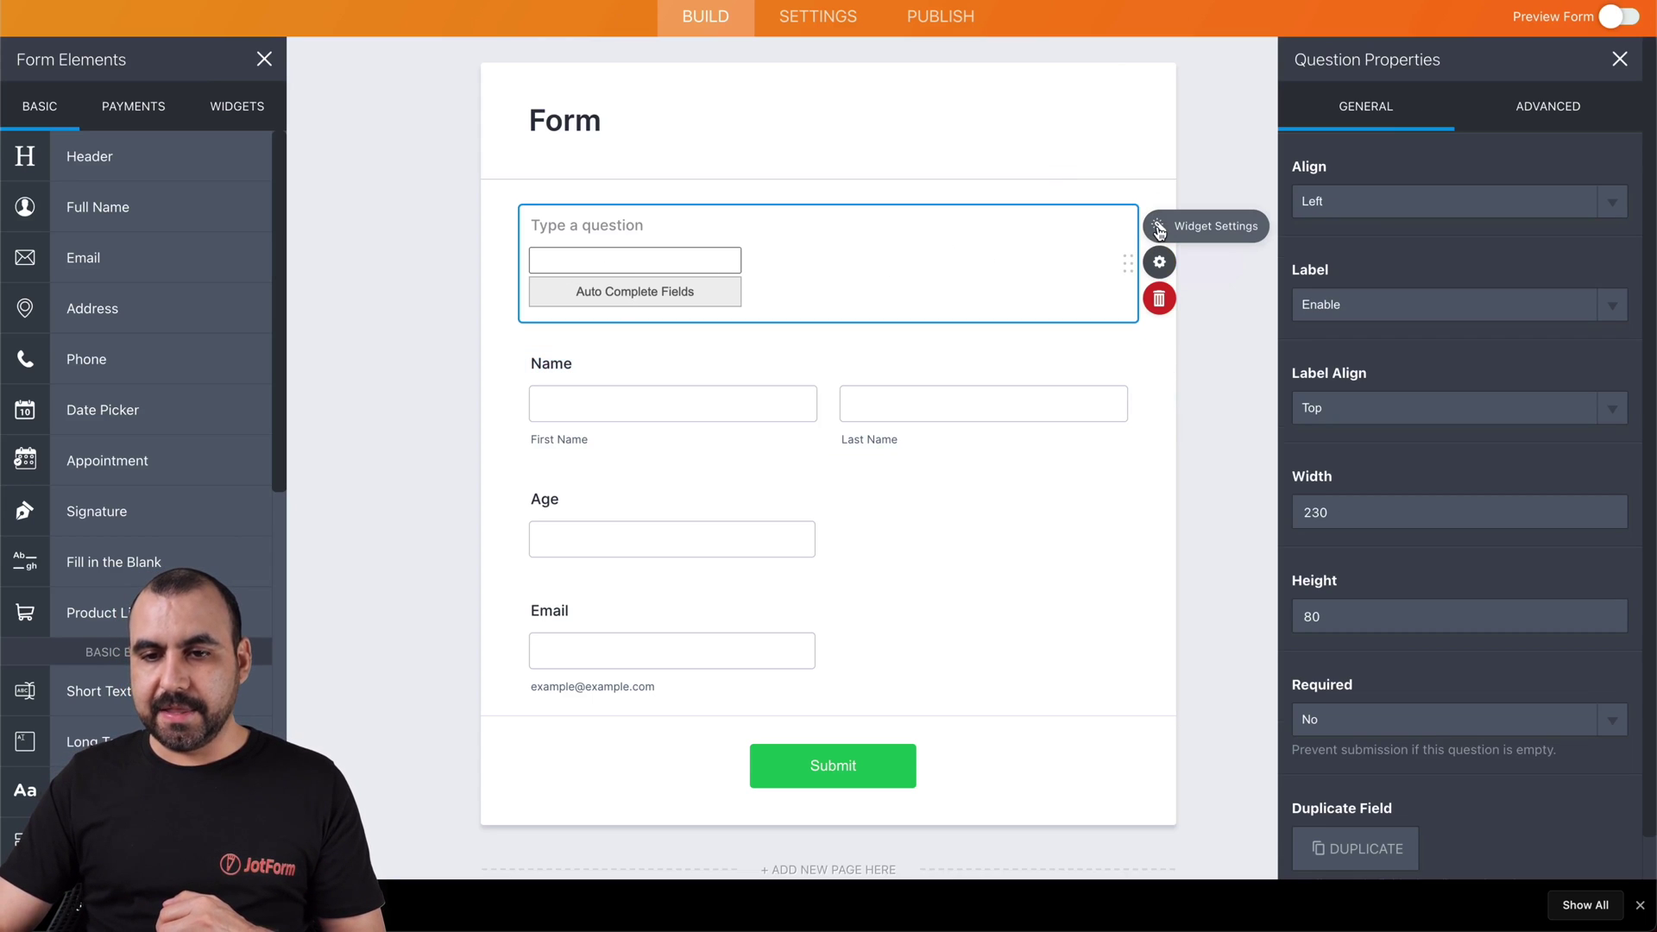
click(1161, 227)
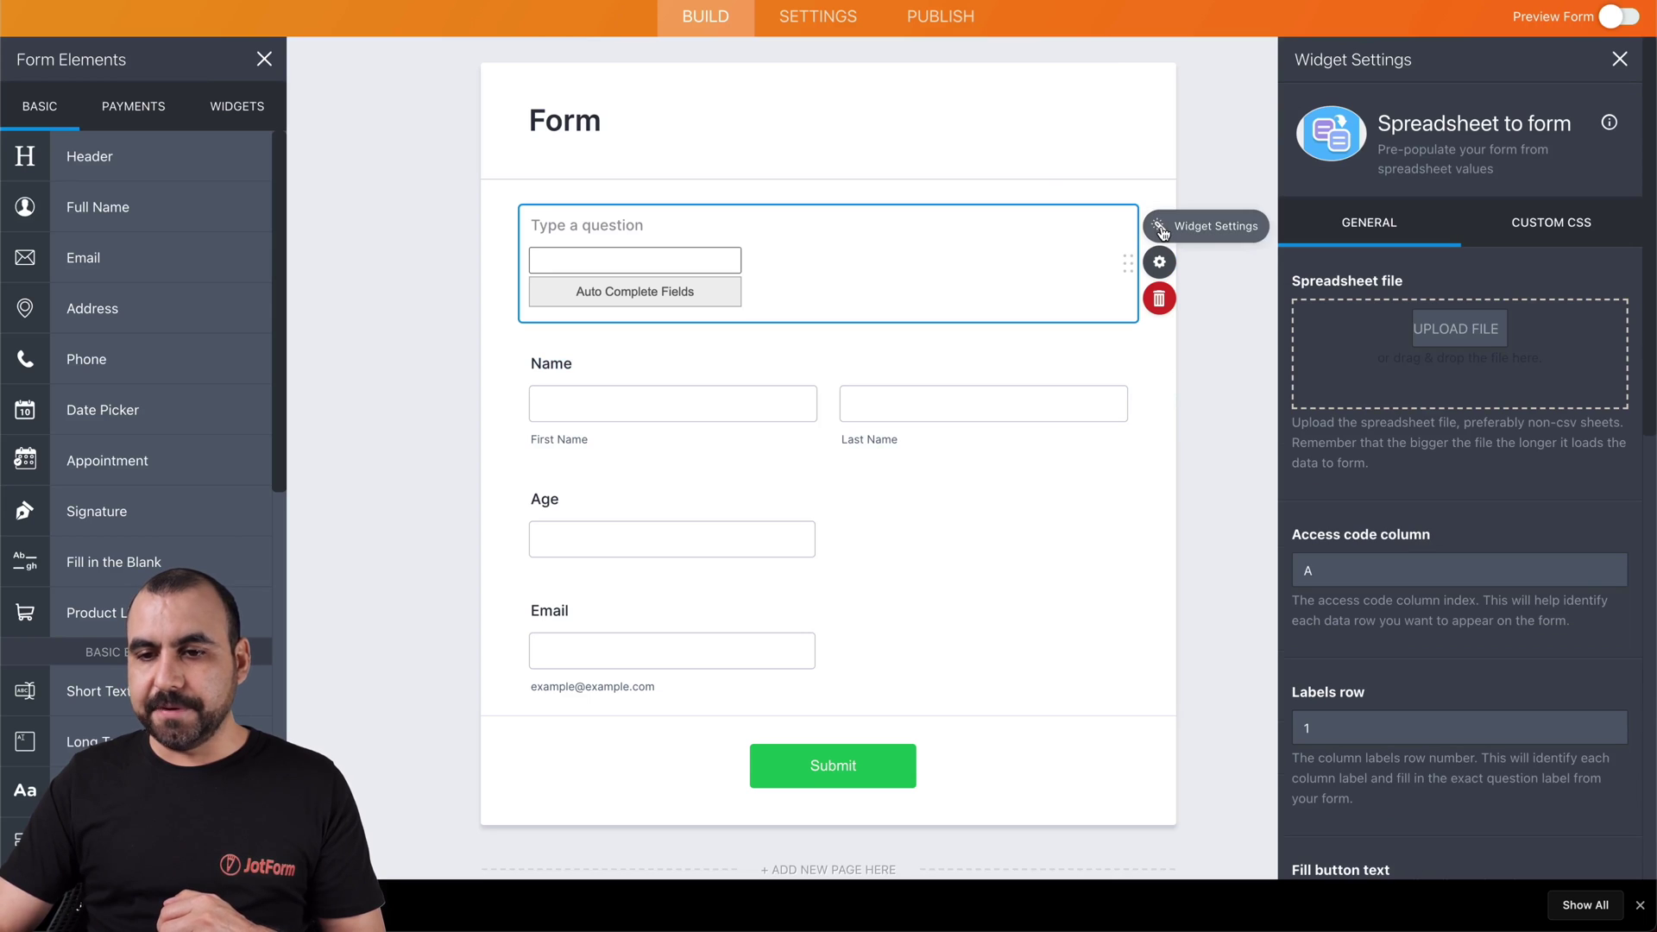
click(1450, 330)
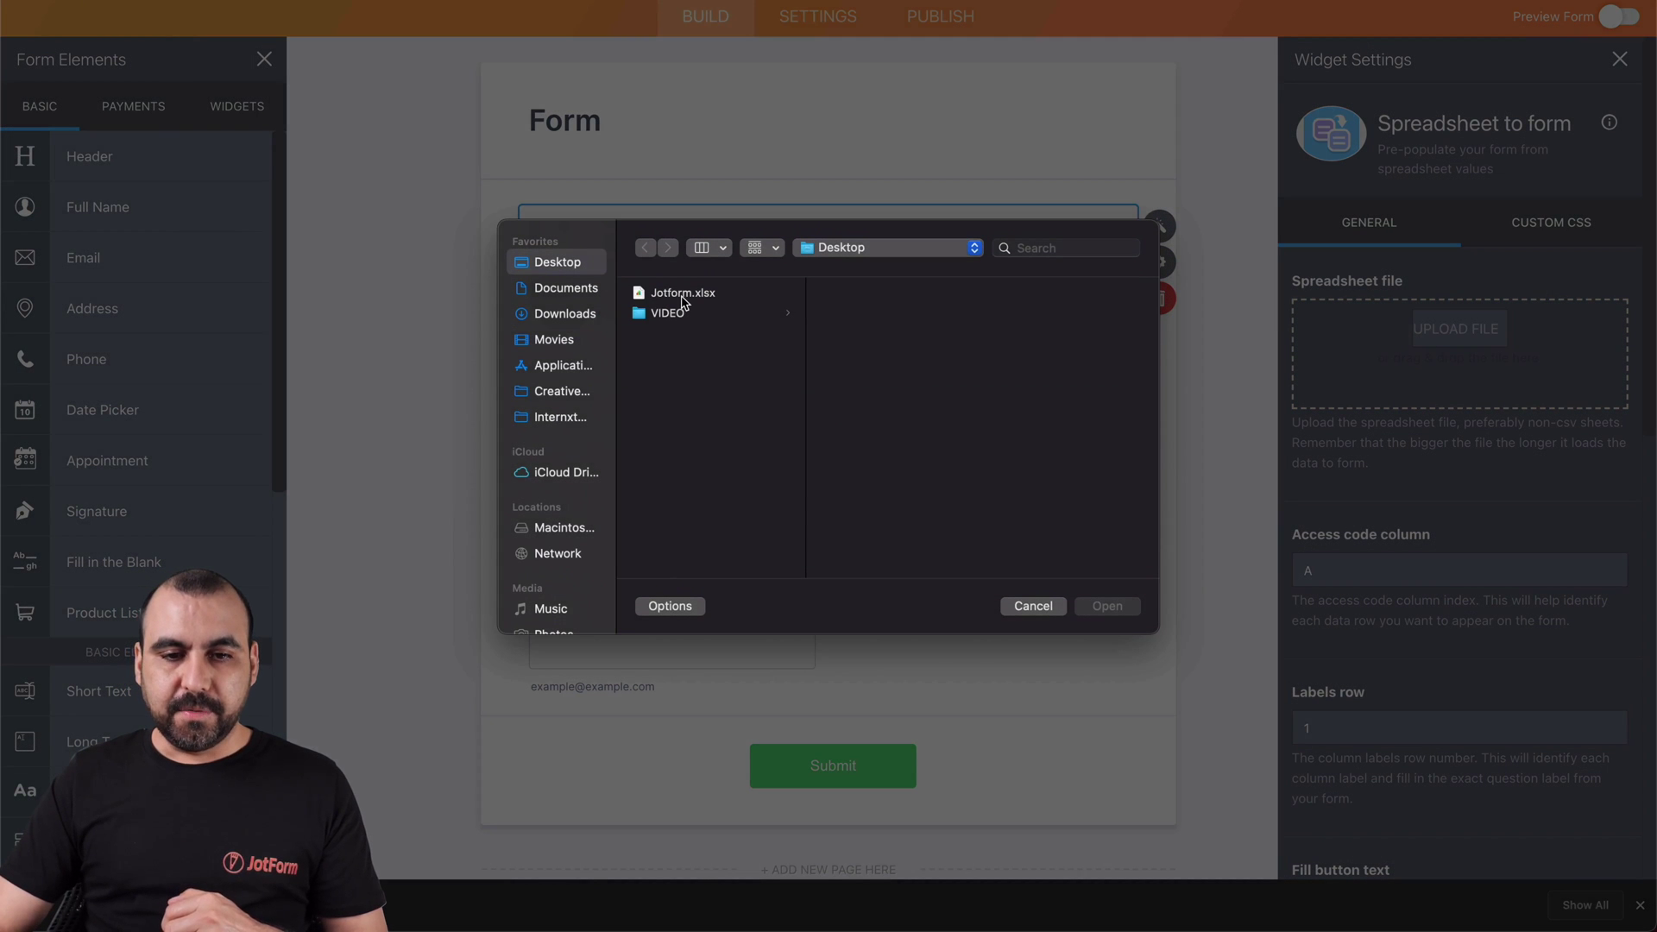
click(683, 299)
click(1106, 606)
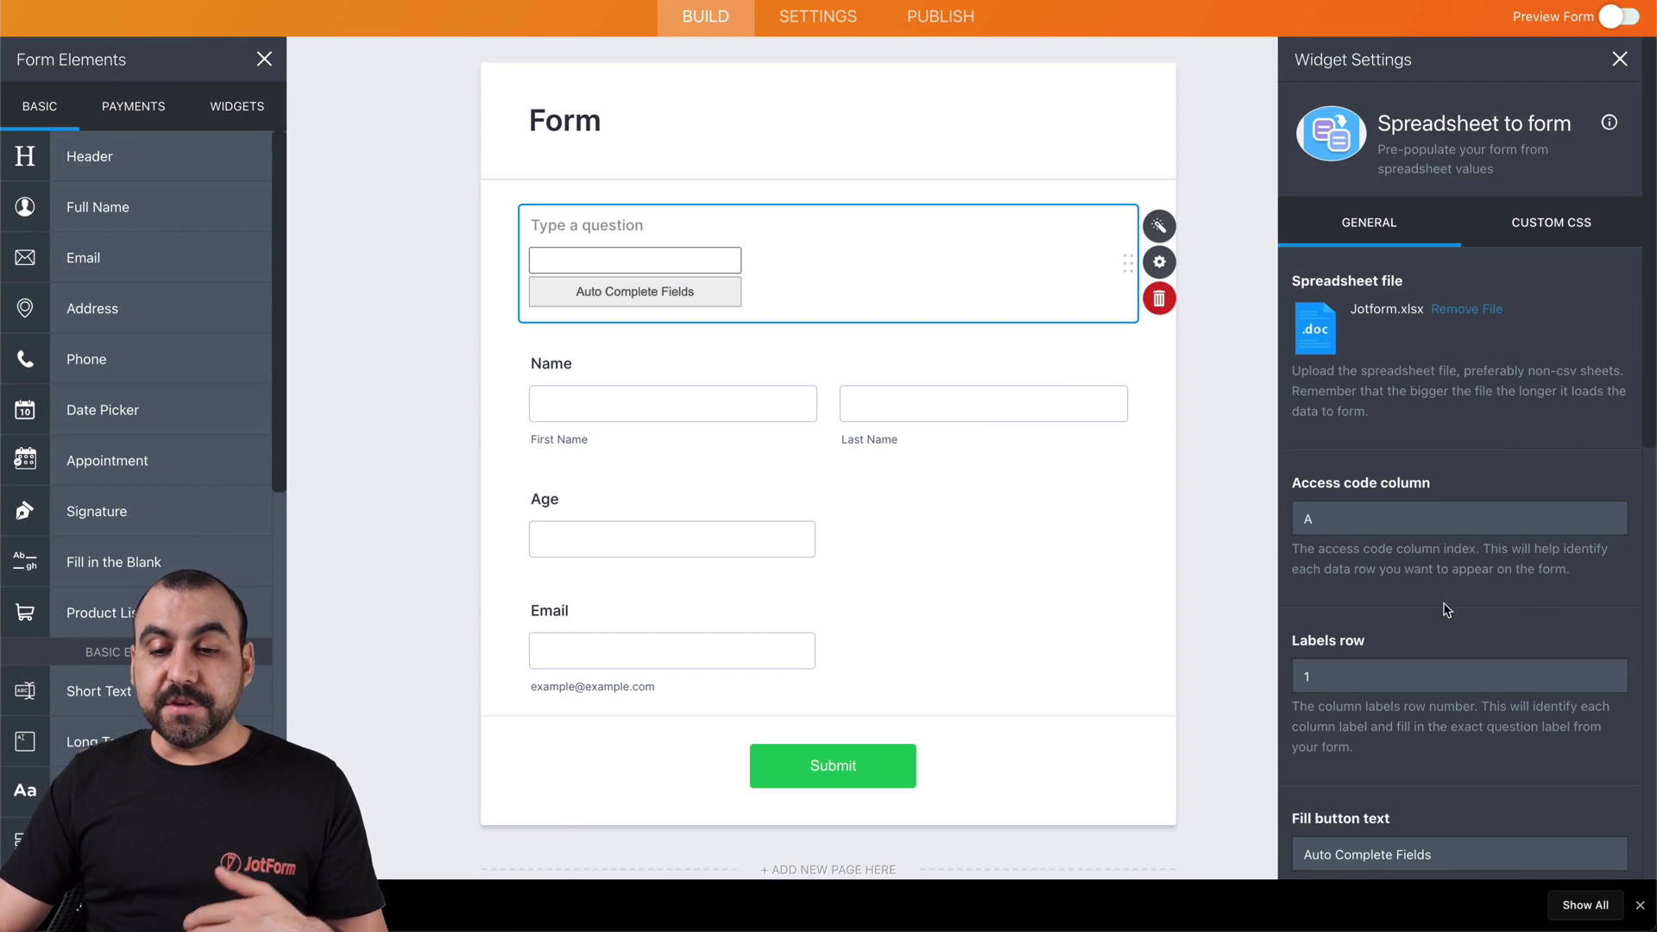
scroll(1443, 604, down, 1)
scroll(1443, 603, down, 3)
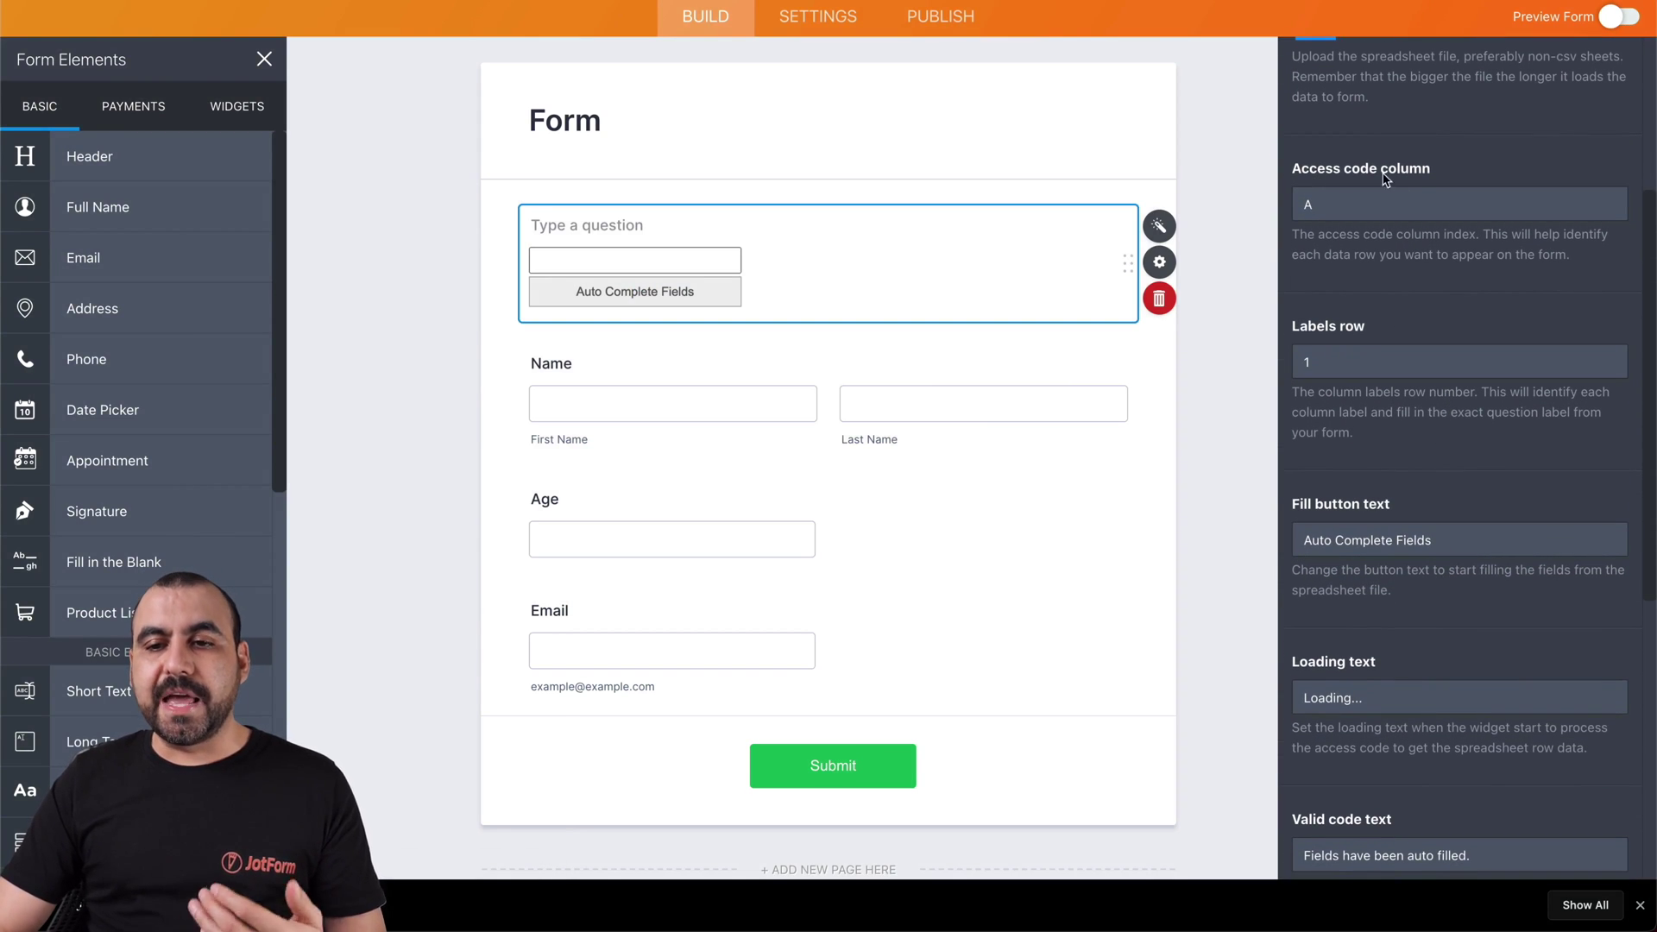
scroll(1390, 337, down, 1)
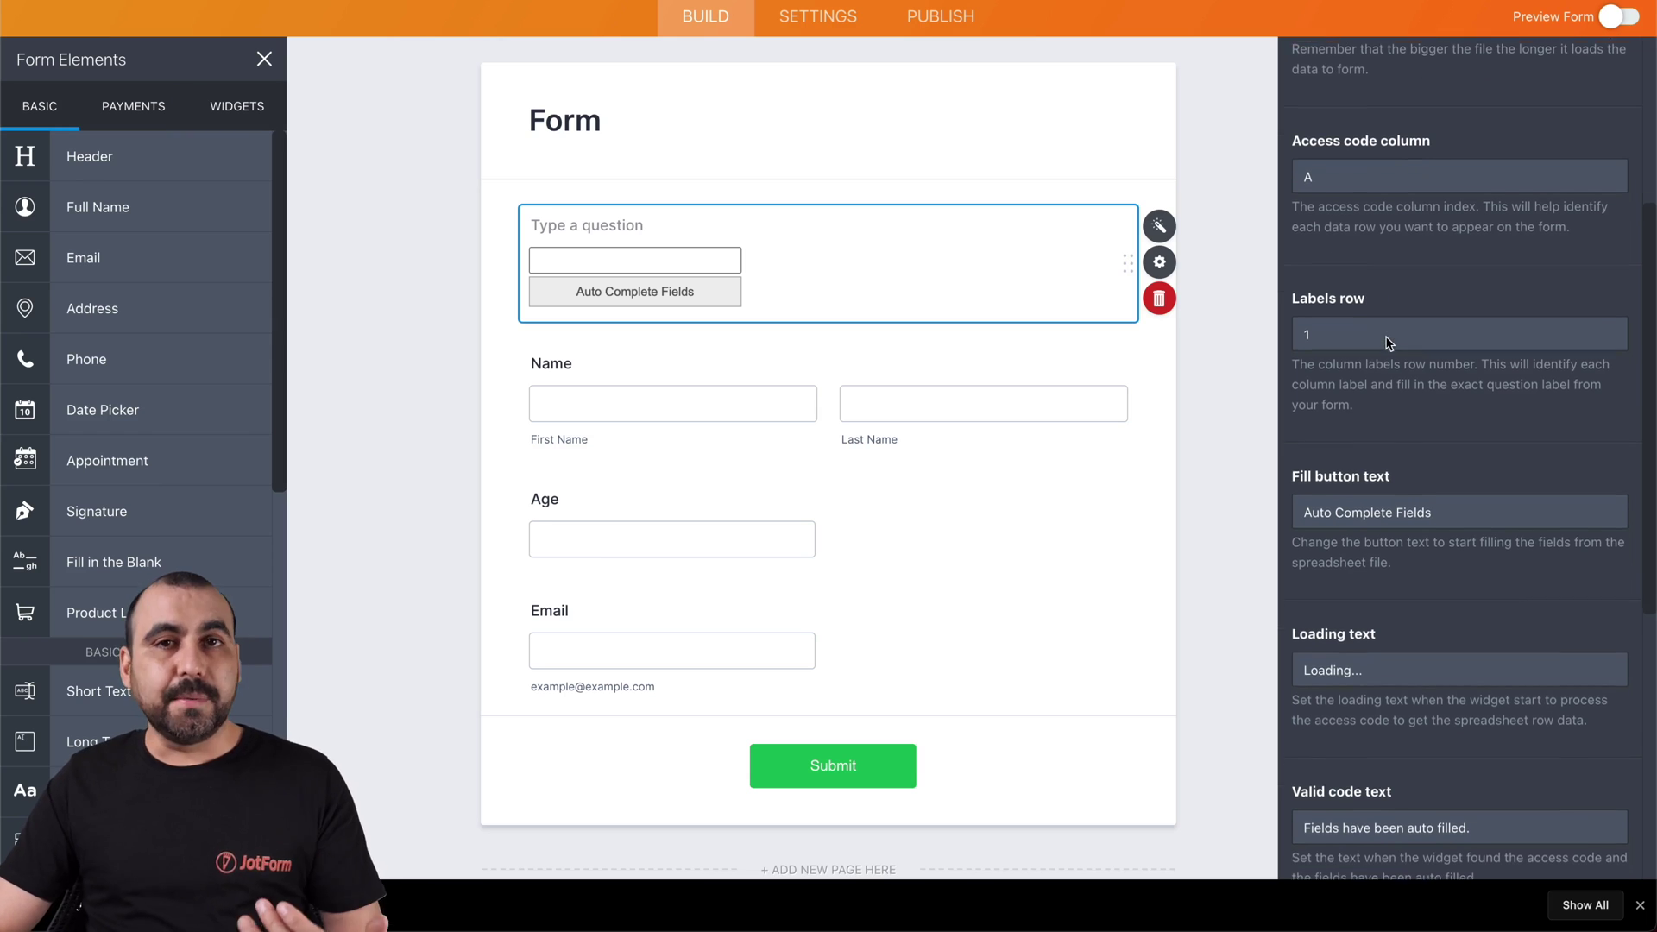
scroll(1386, 337, down, 3)
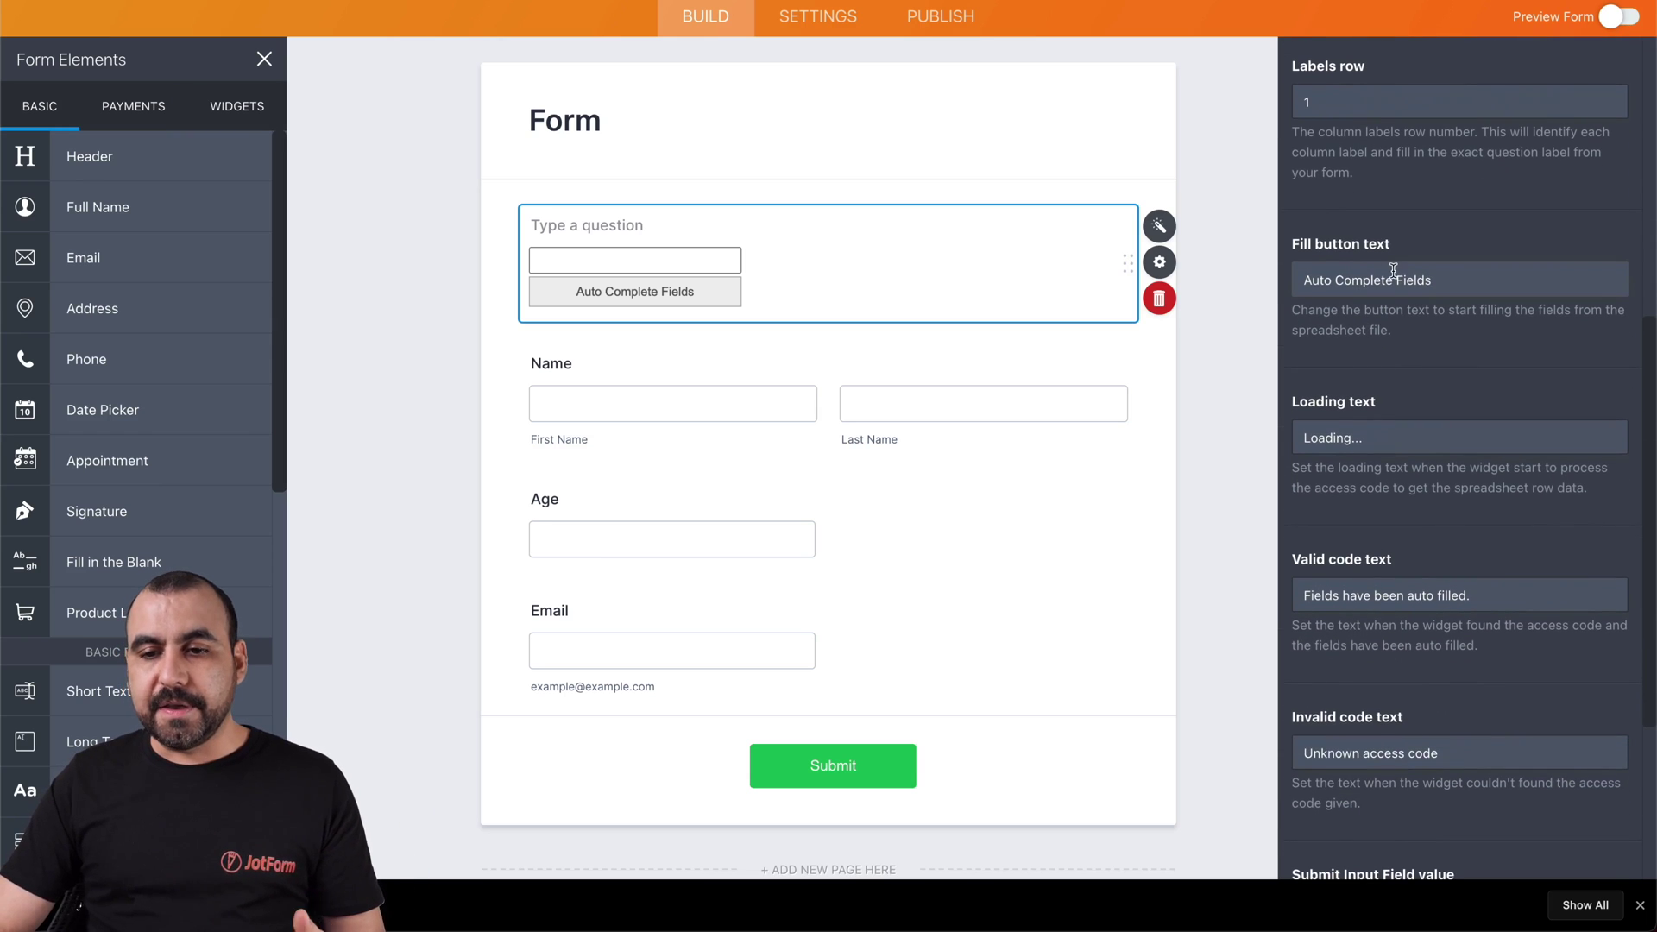
scroll(1396, 276, down, 4)
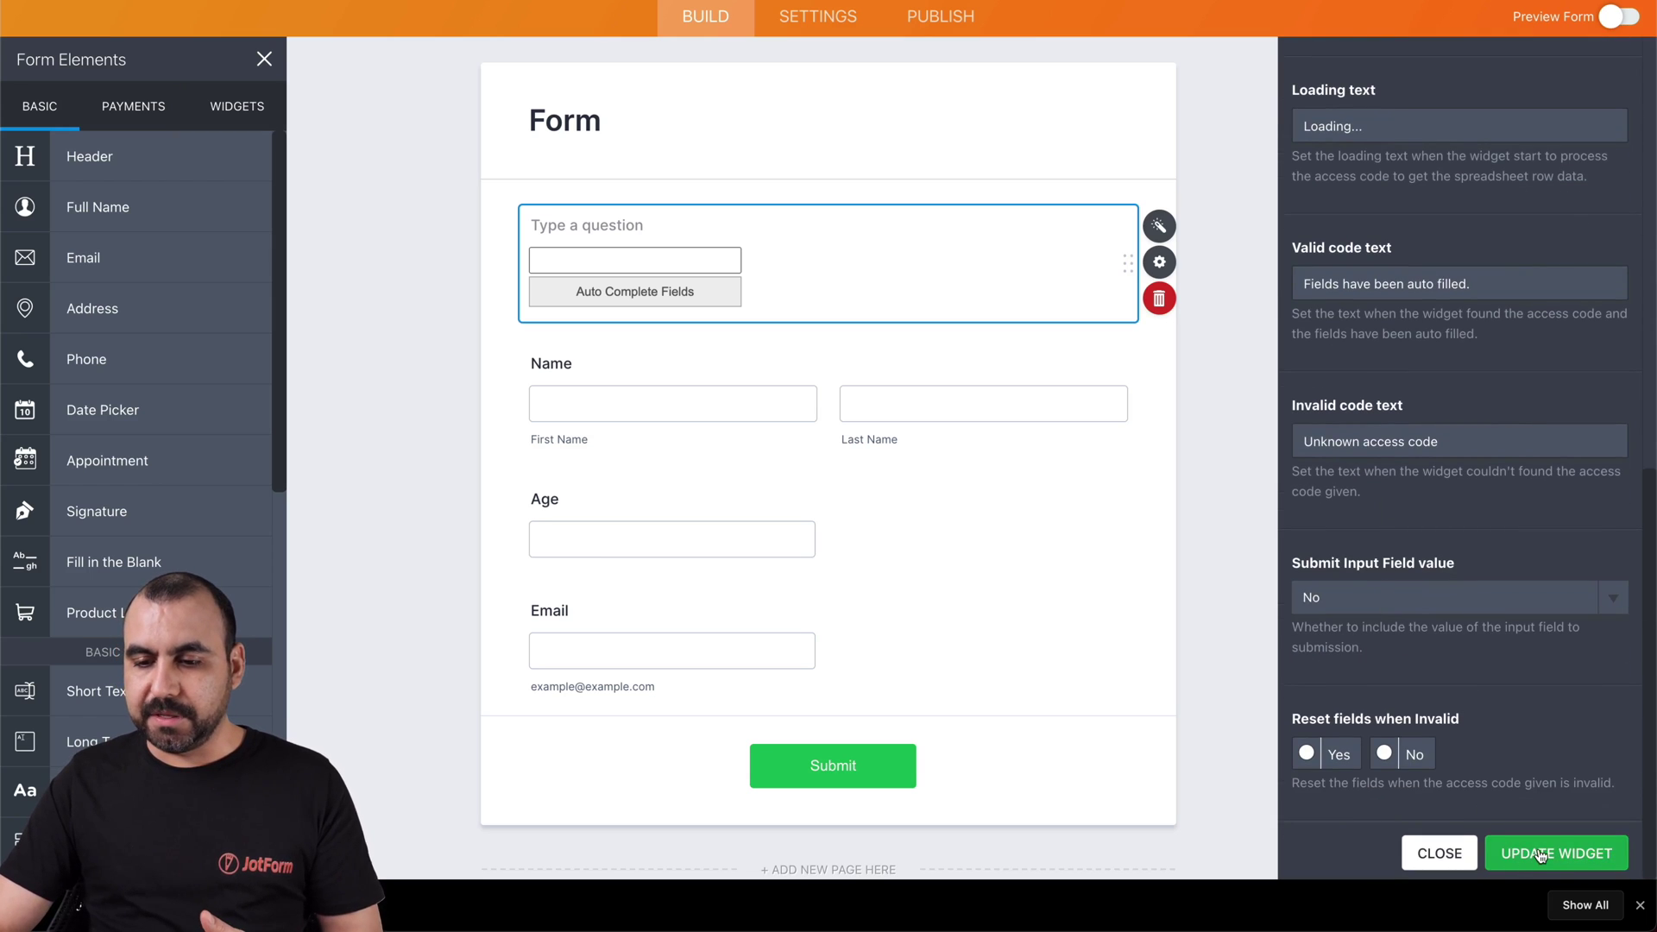
click(1526, 858)
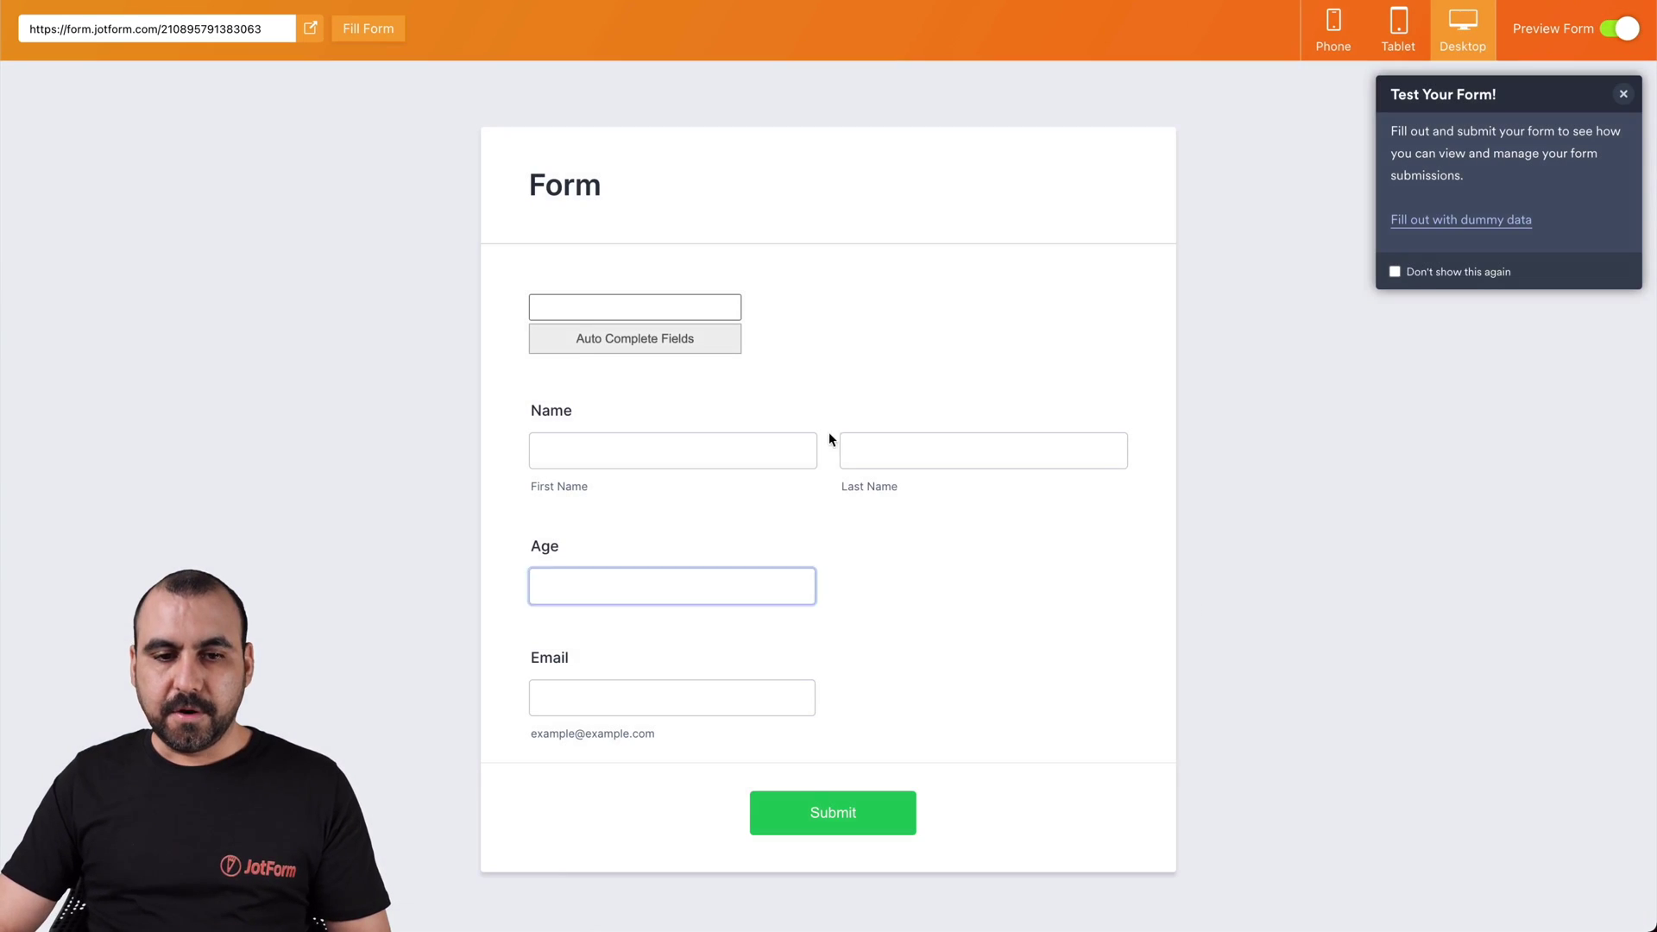
Enter code 2 in the preview's code field and auto-fill the form
click(596, 309)
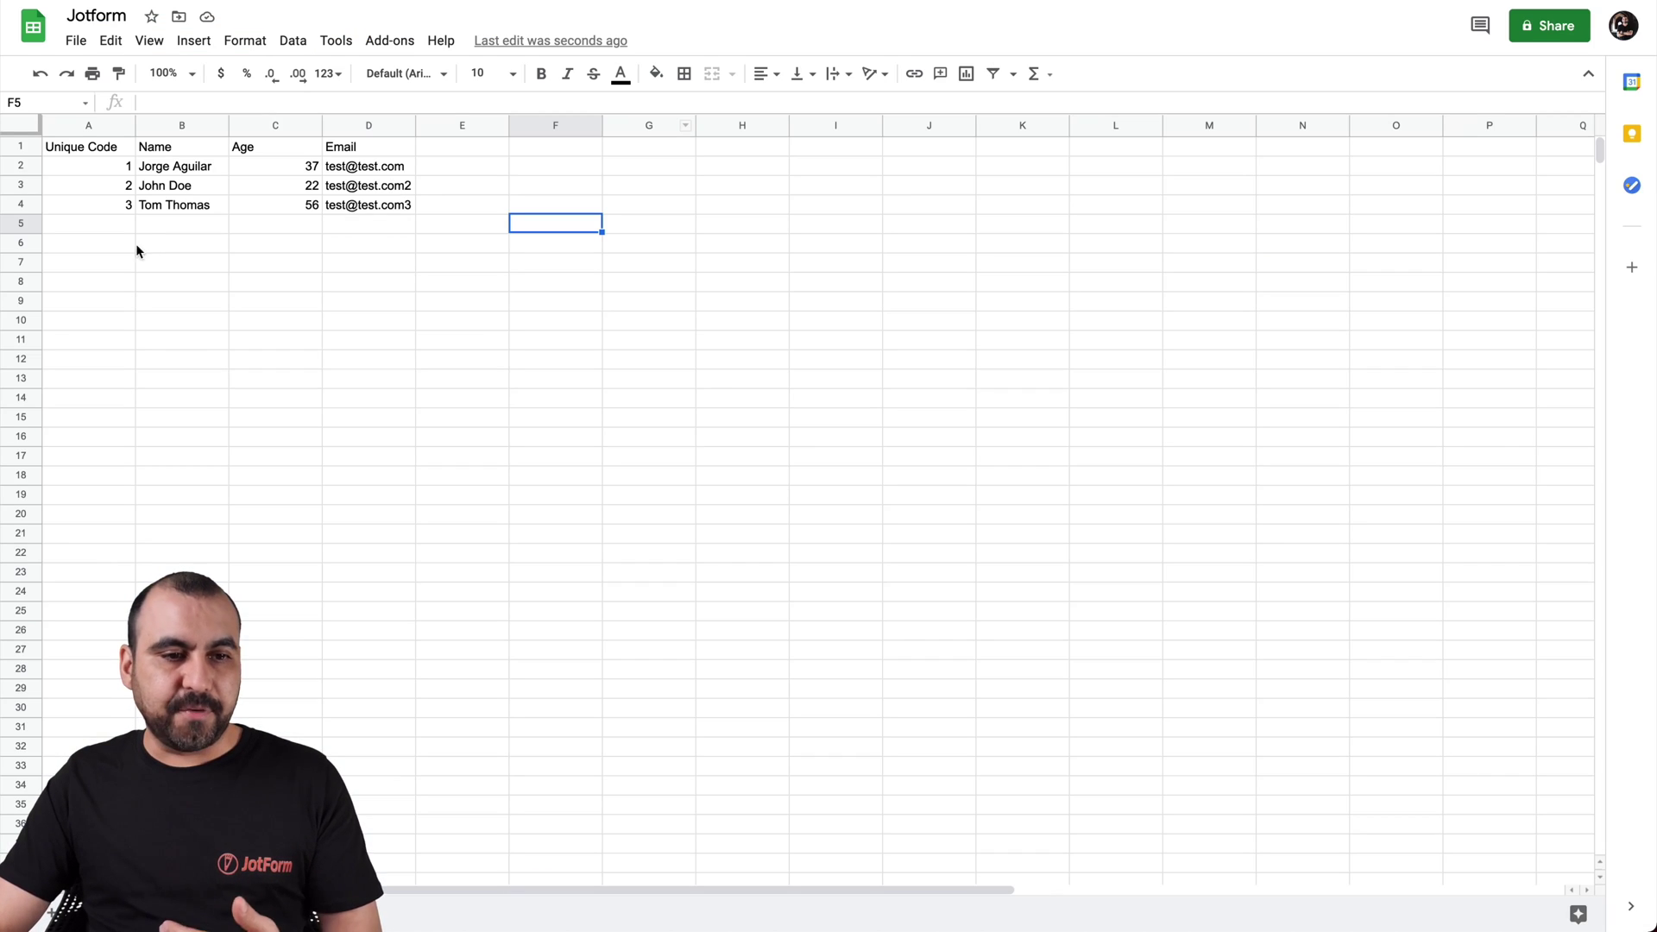
click(116, 182)
click(111, 169)
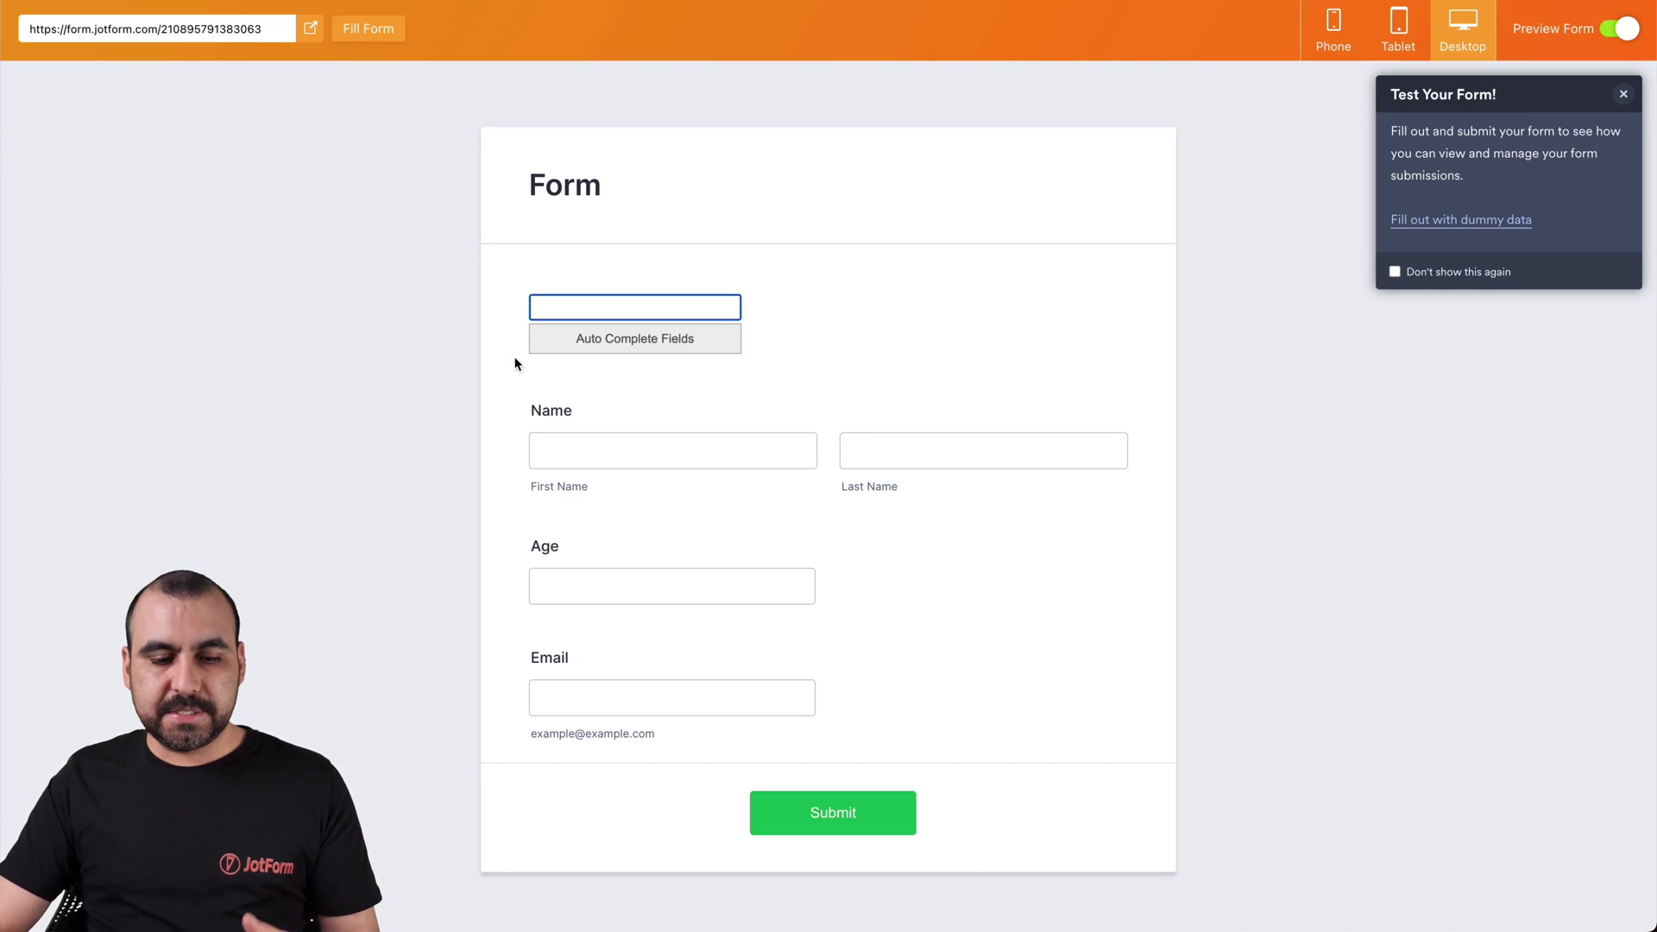
click(654, 345)
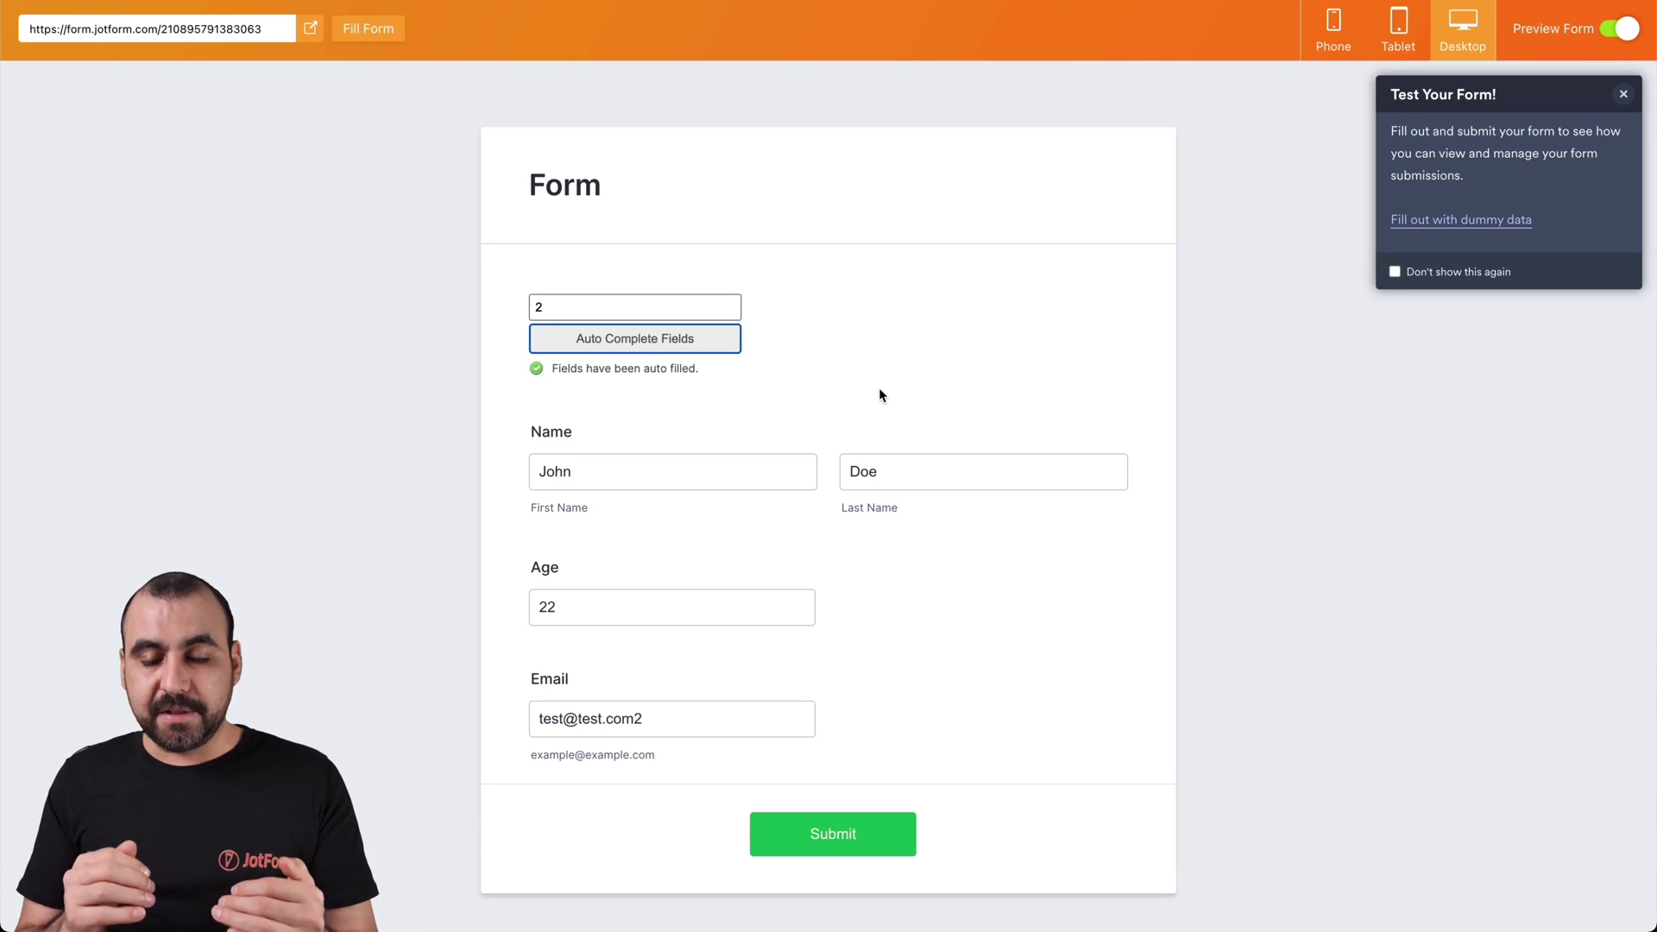
Compare the auto-filled name, age 22 and email with the code 2 row in the sheet
click(599, 488)
click(850, 480)
click(523, 307)
click(571, 473)
click(651, 611)
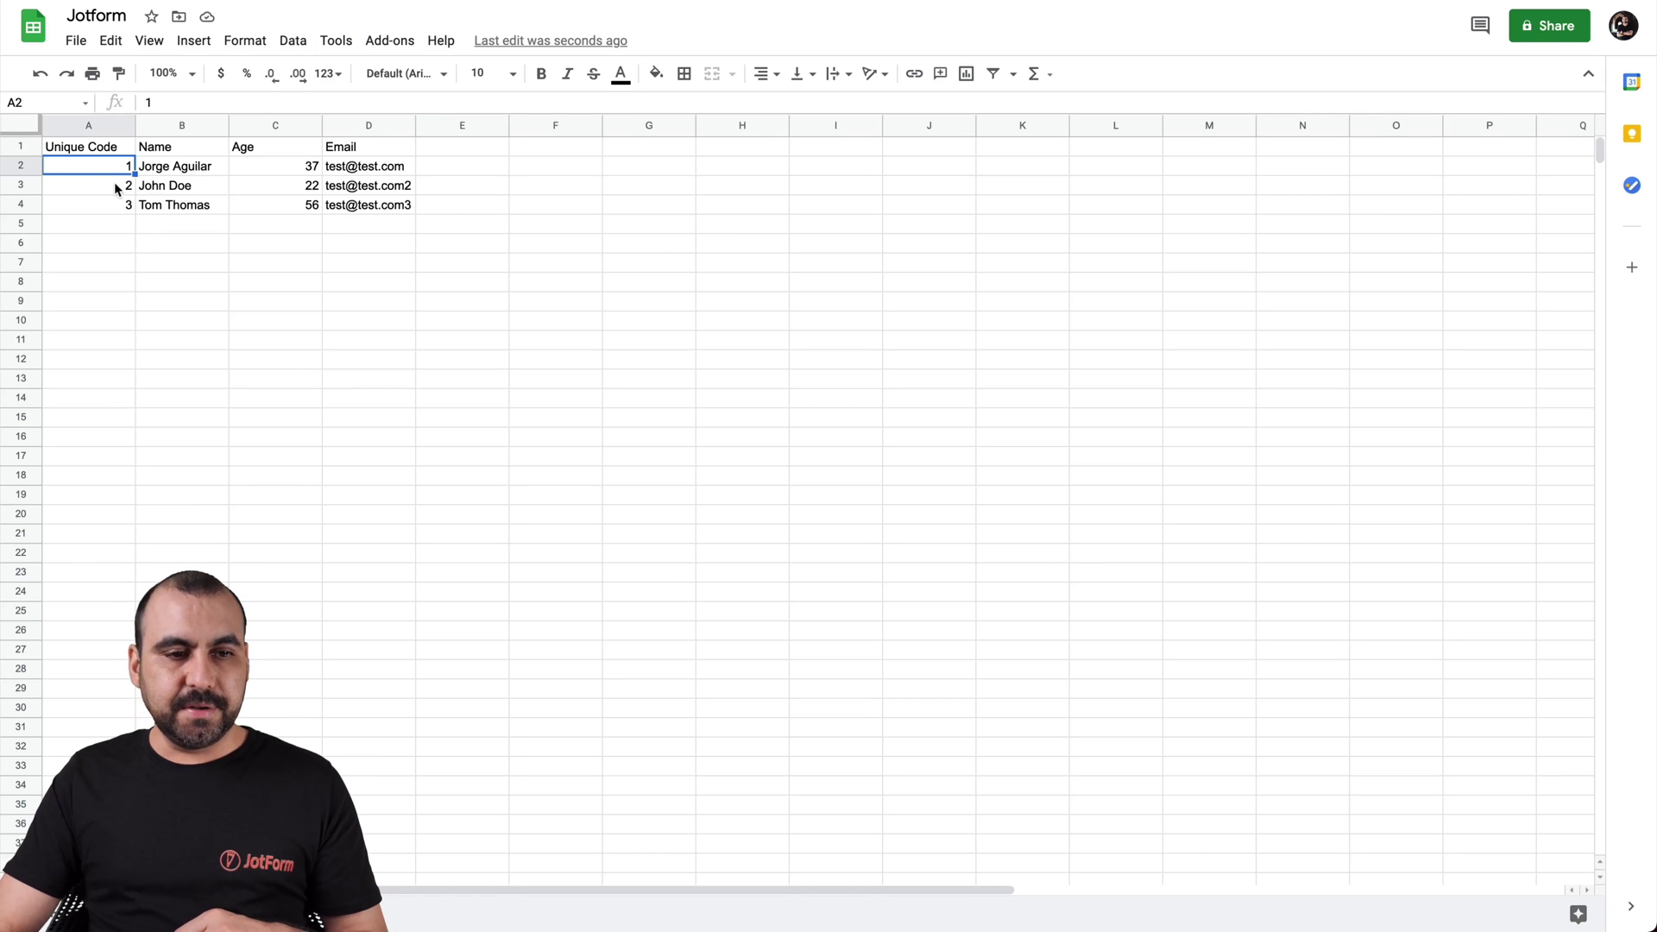
click(120, 187)
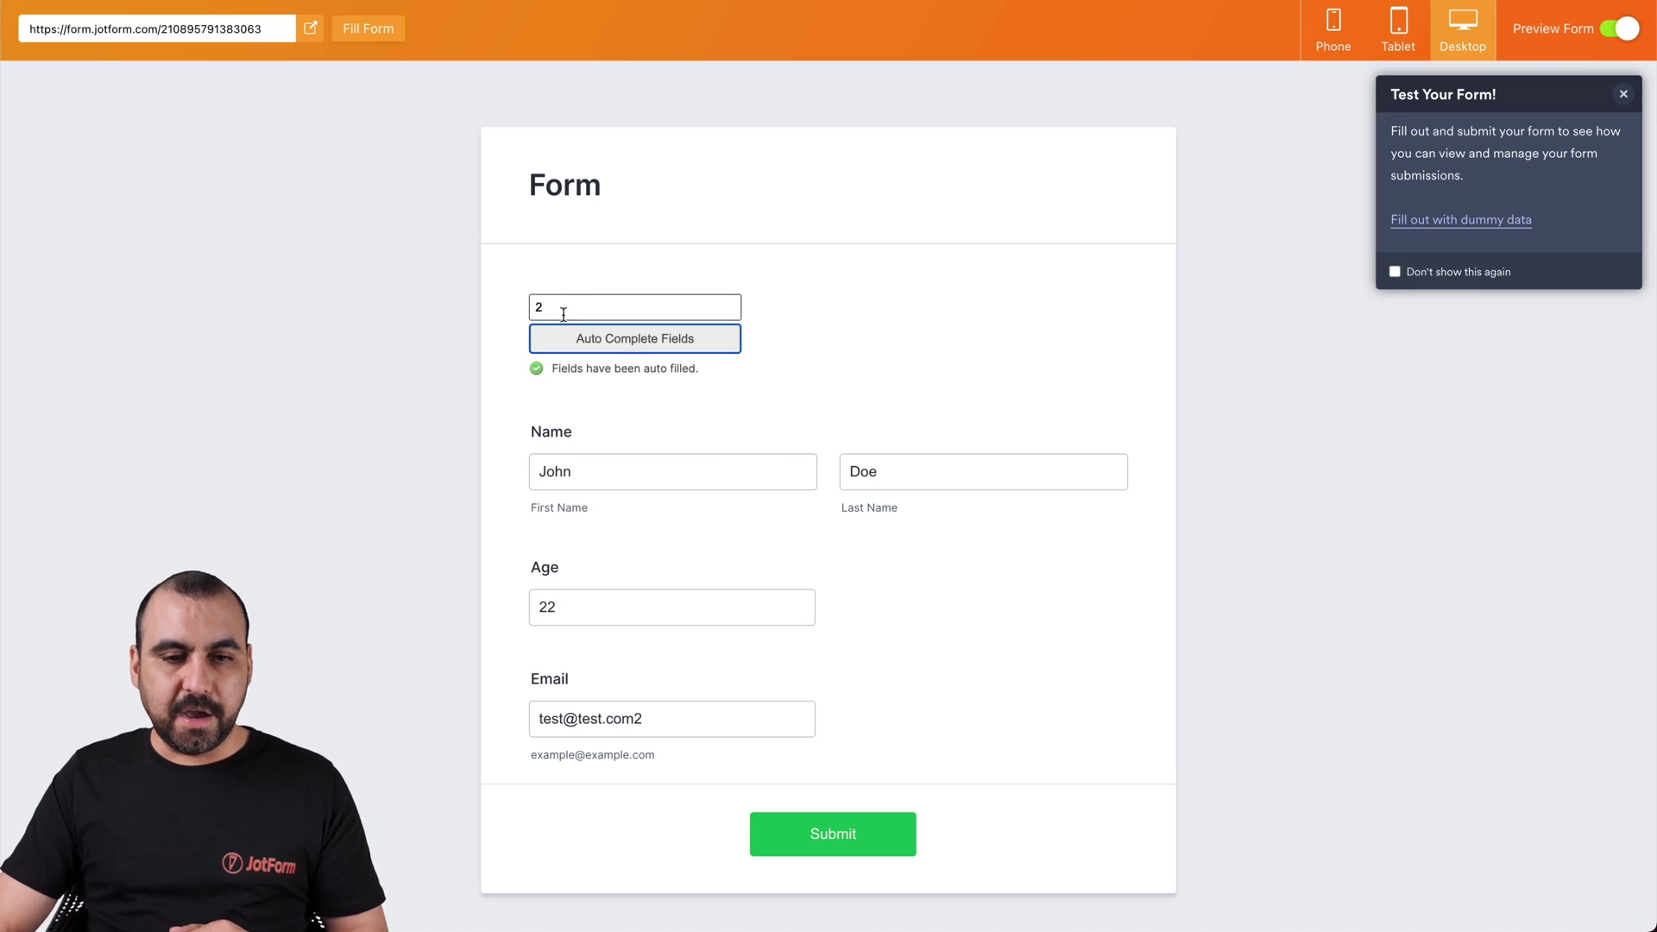
Replace the code with 1 and auto-fill the first row's name, age 37 and email
double_click(562, 308)
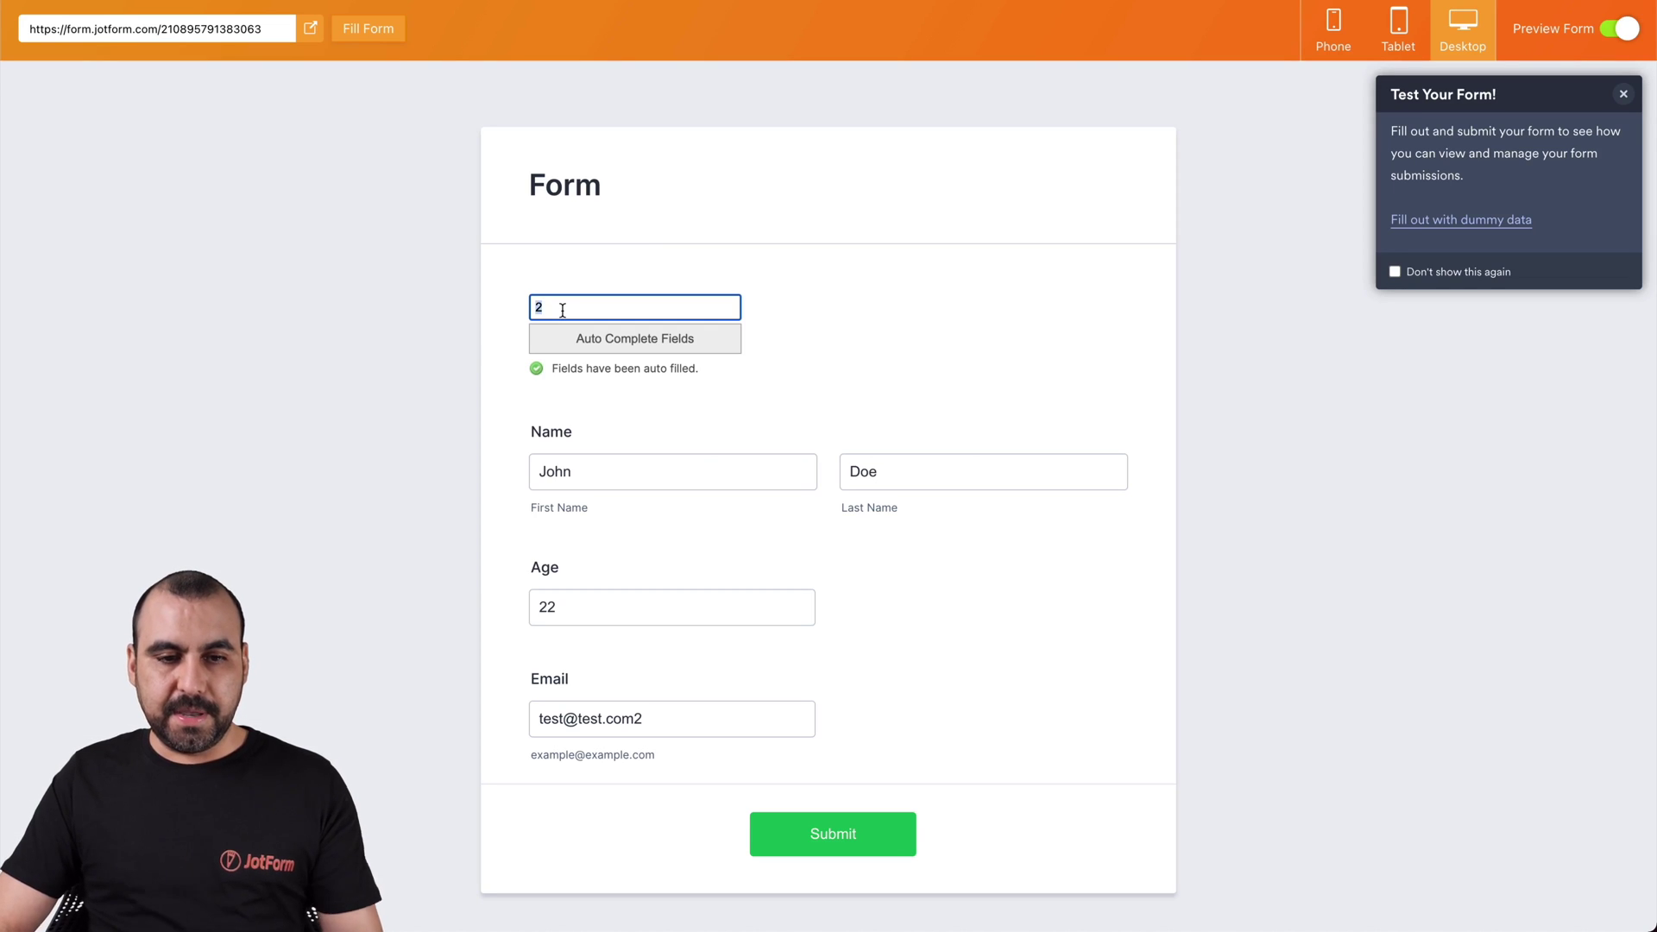
click(639, 341)
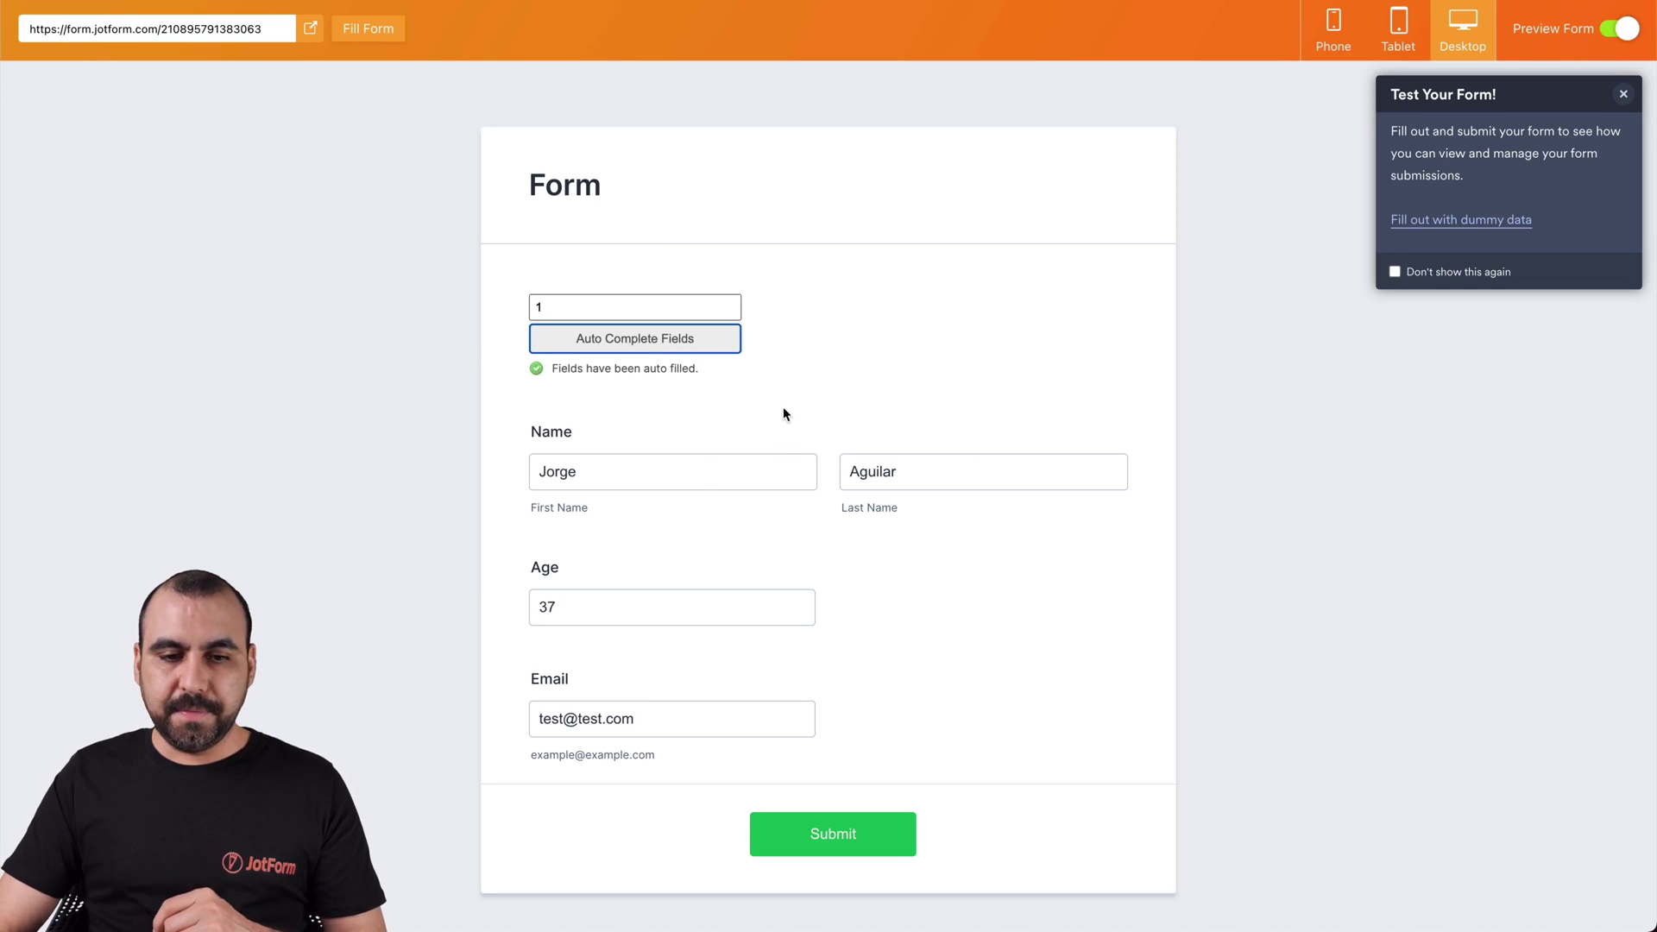
click(716, 473)
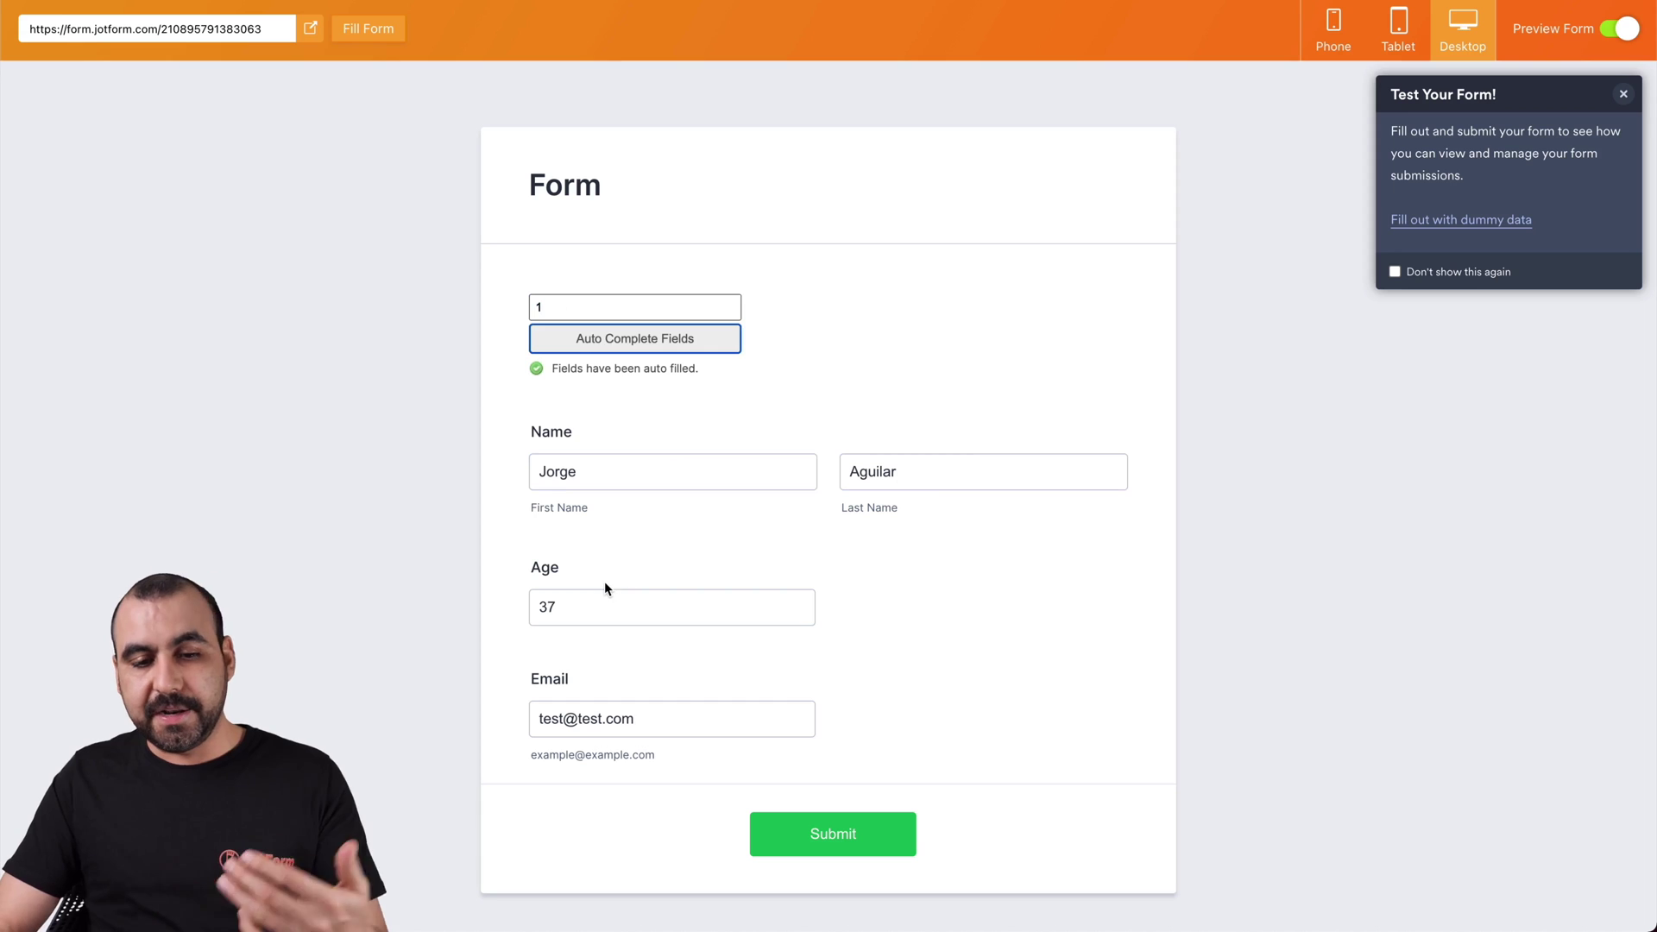